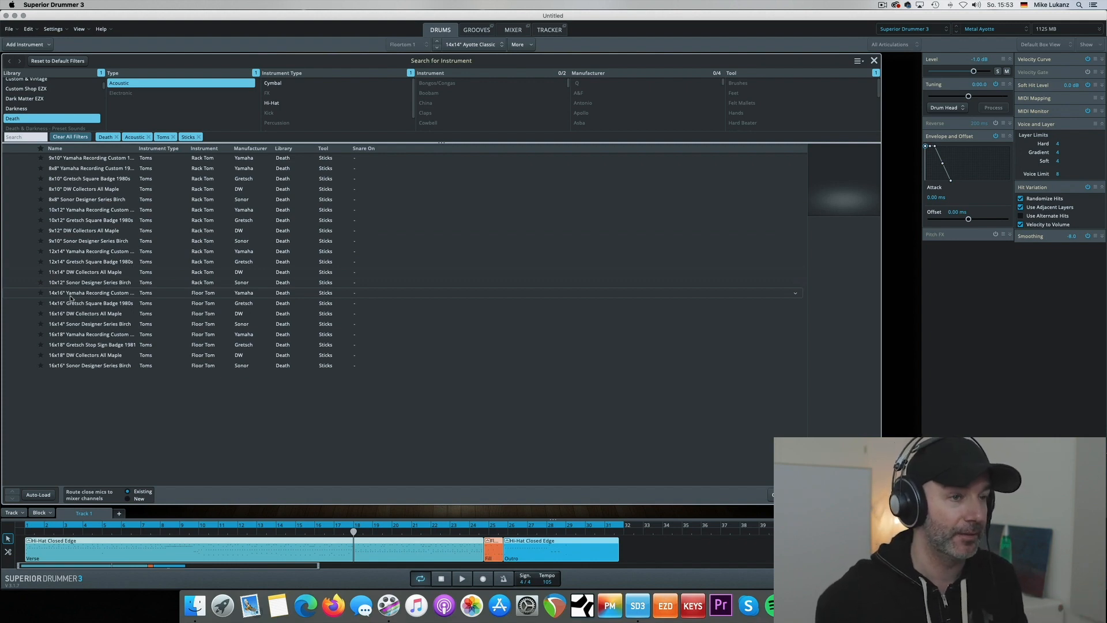
Replace Floortom 1 with the Death library's 14x16" Yamaha Recording Custom floor tom and audition the groove from bar 17.
left_click(71, 296)
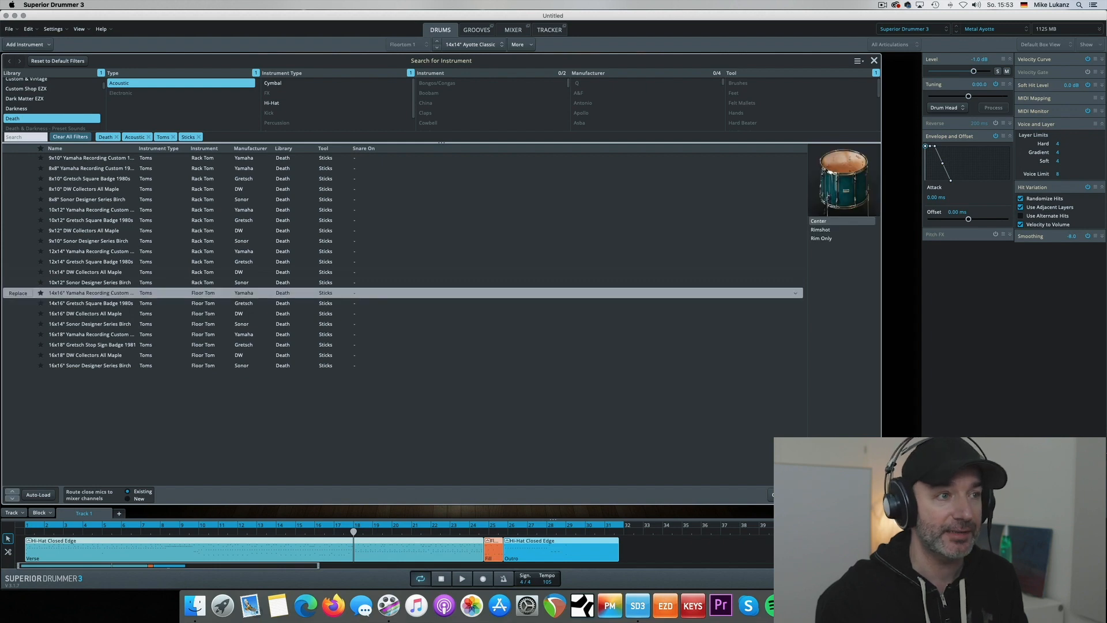
left_click(18, 293)
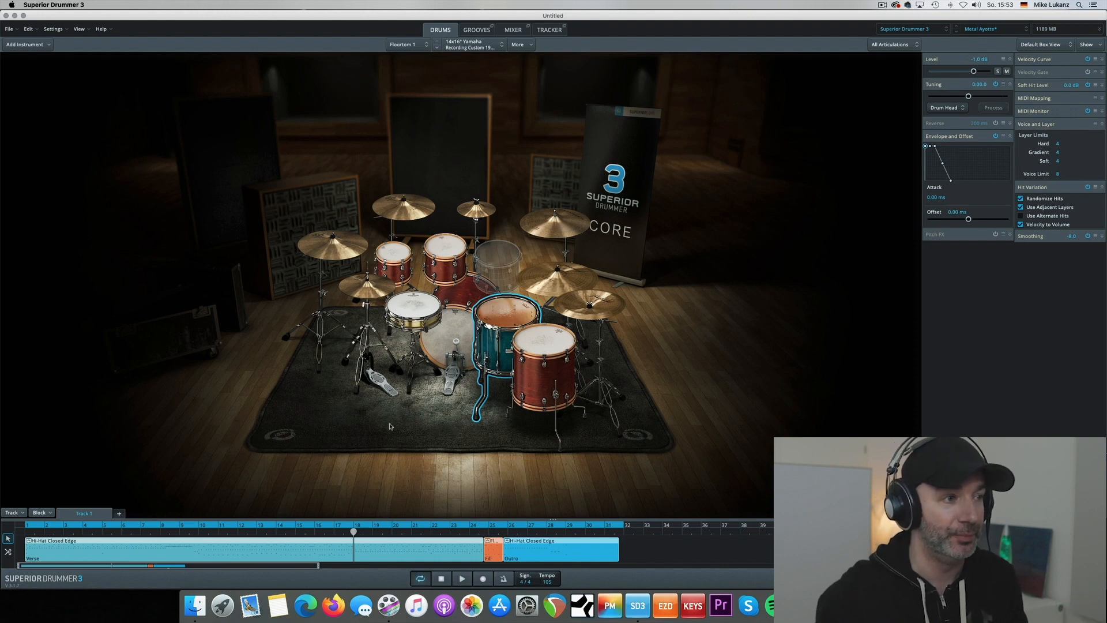
left_click(335, 530)
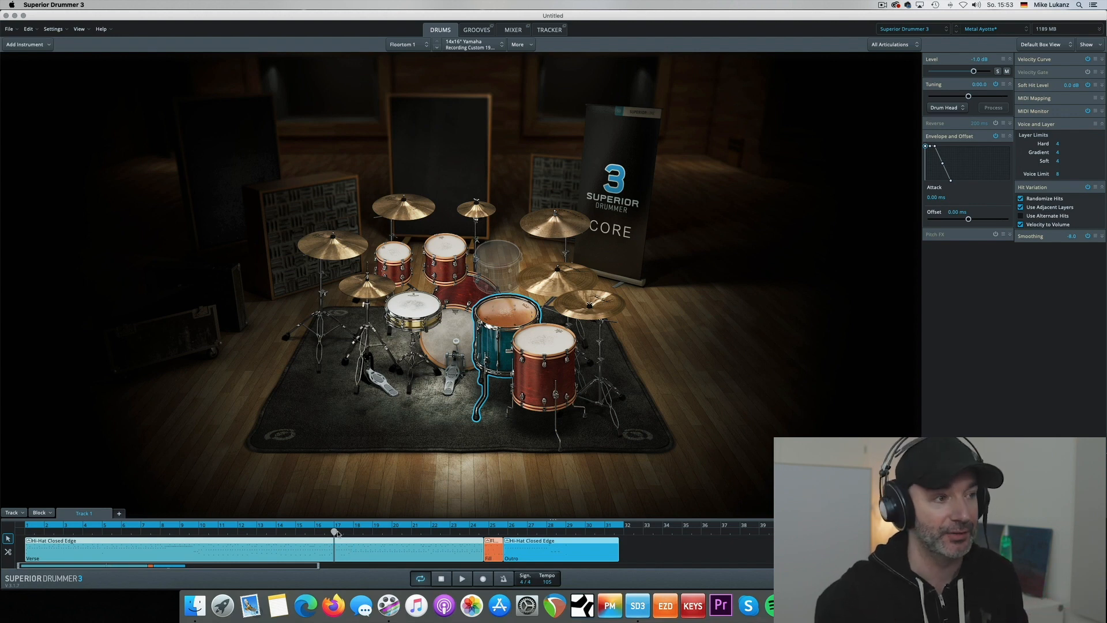
key("space")
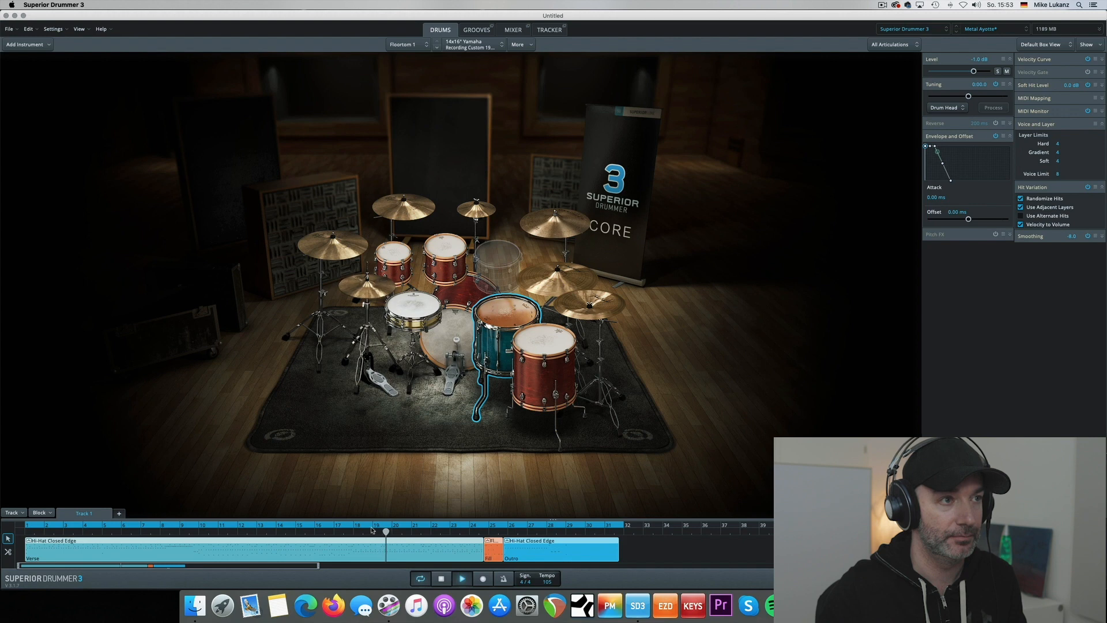
key("space")
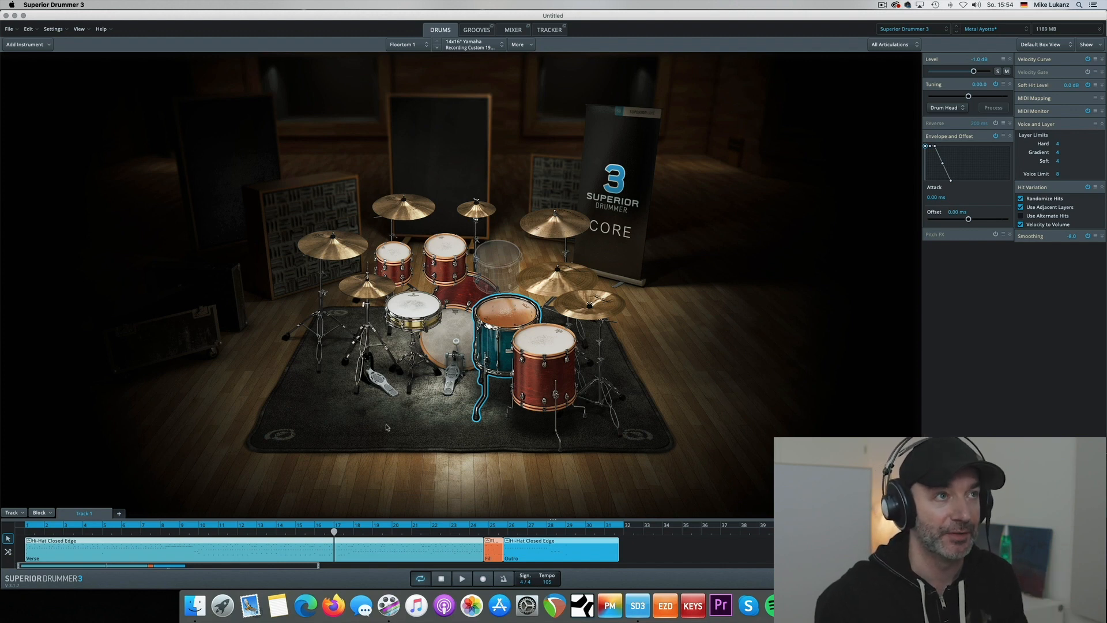
Inspect the EQ insert on the Floortom 1 channel in the mixer.
left_click(515, 30)
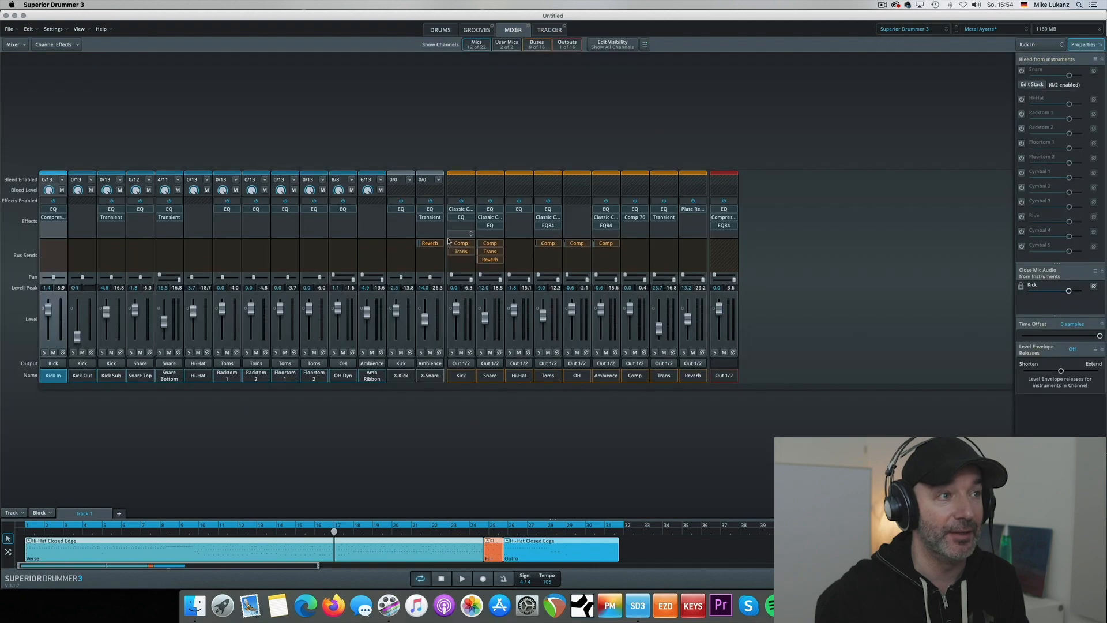
left_click(283, 378)
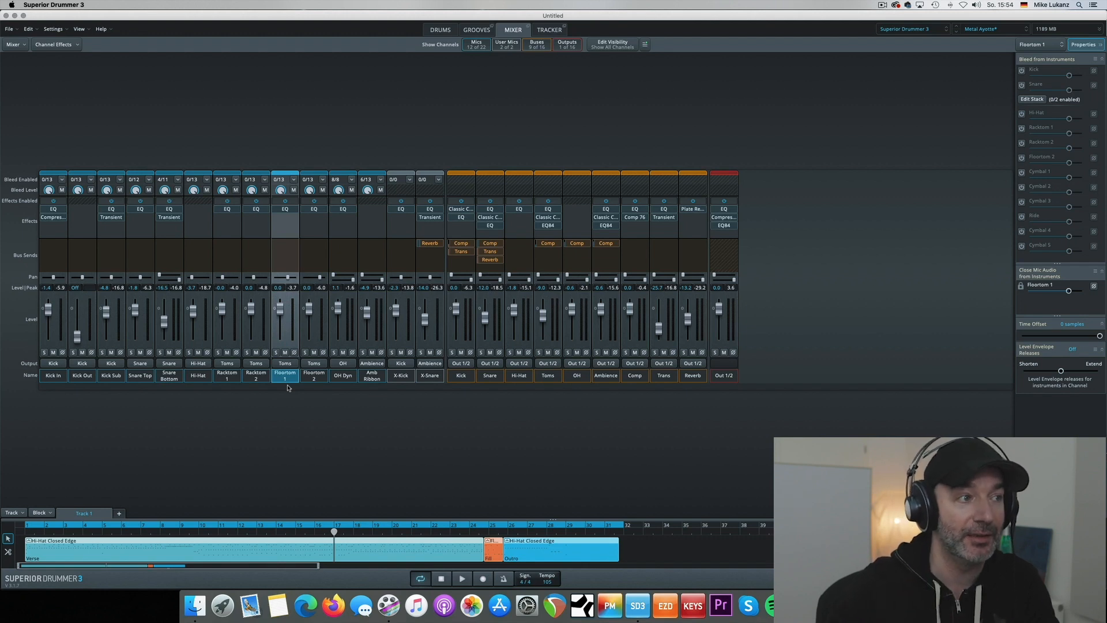
left_click(286, 209)
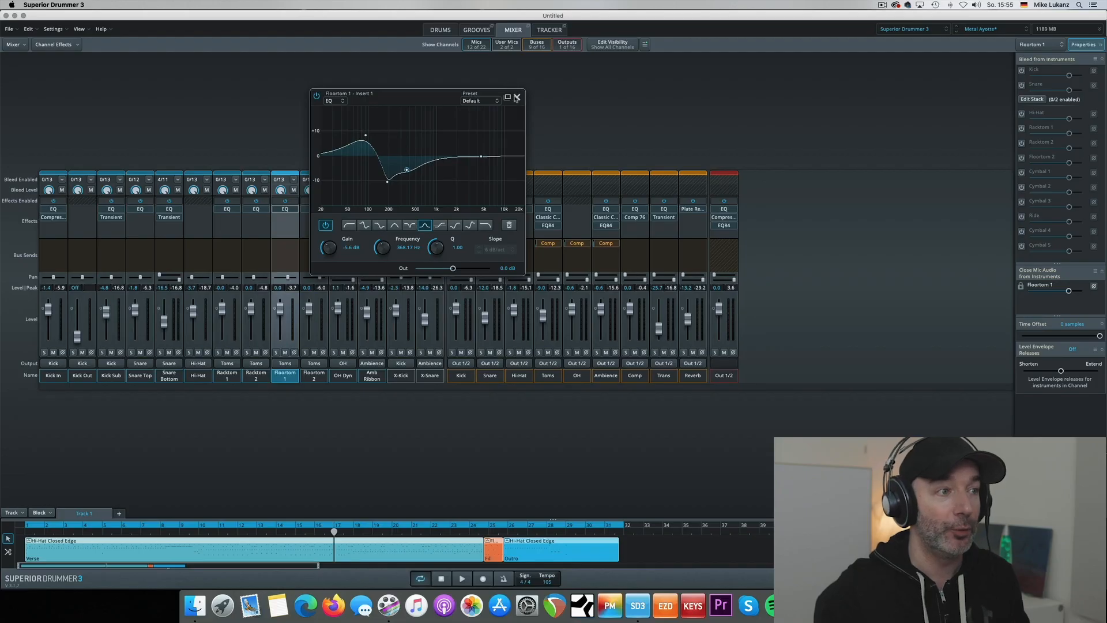
left_click(518, 98)
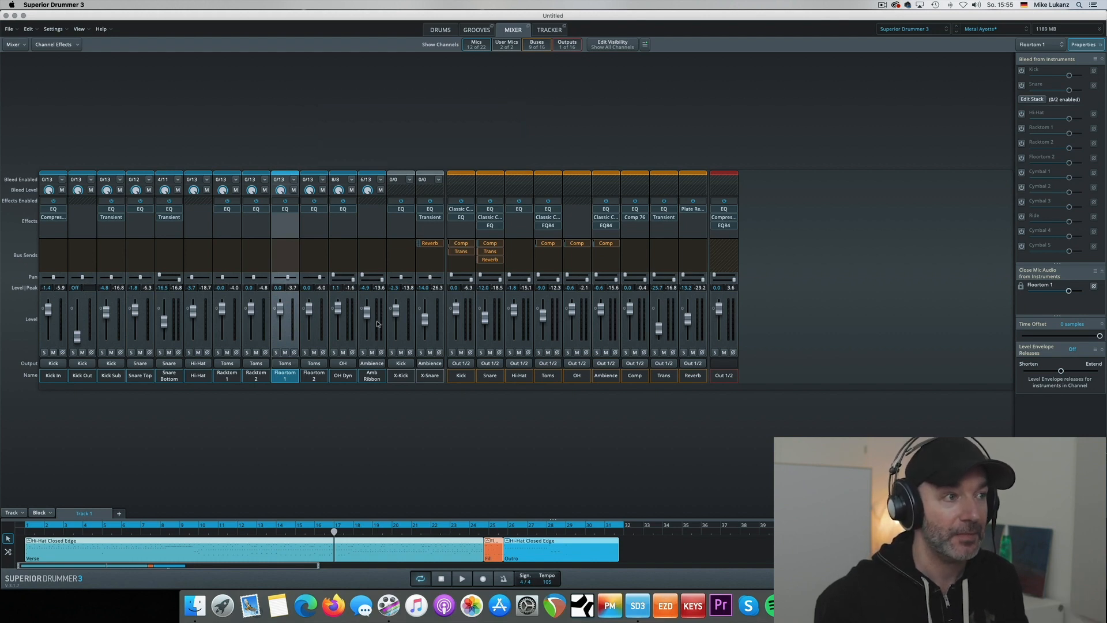
Lower the Floortom 1 bleed level in the OH Dyn channel to match the other toms and audition the groove.
left_click(349, 378)
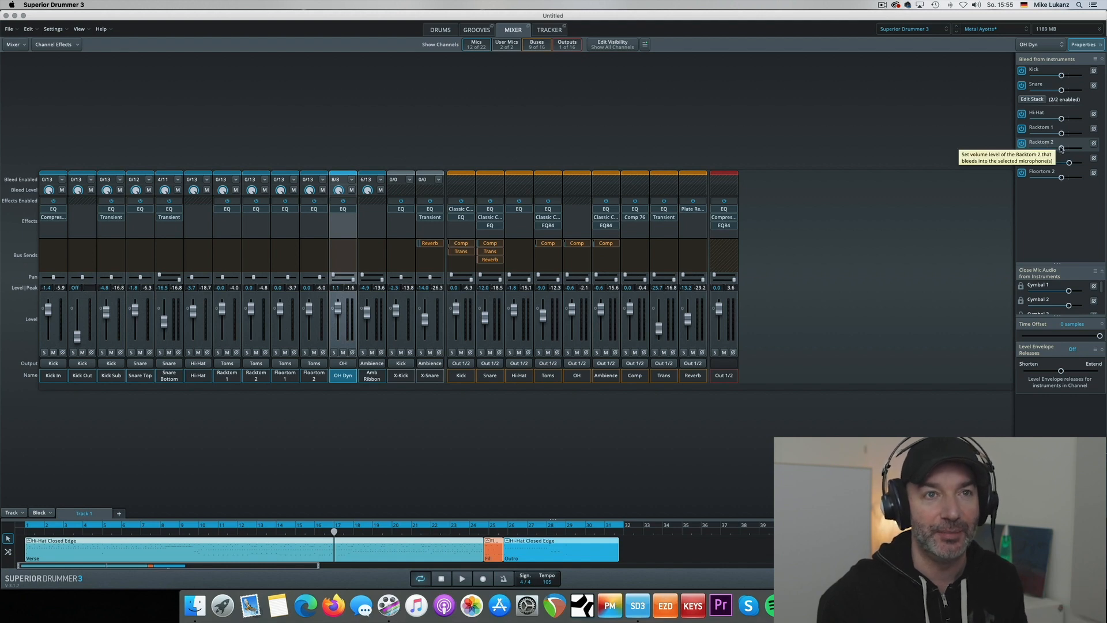
left_click_drag(1069, 163, 1063, 165)
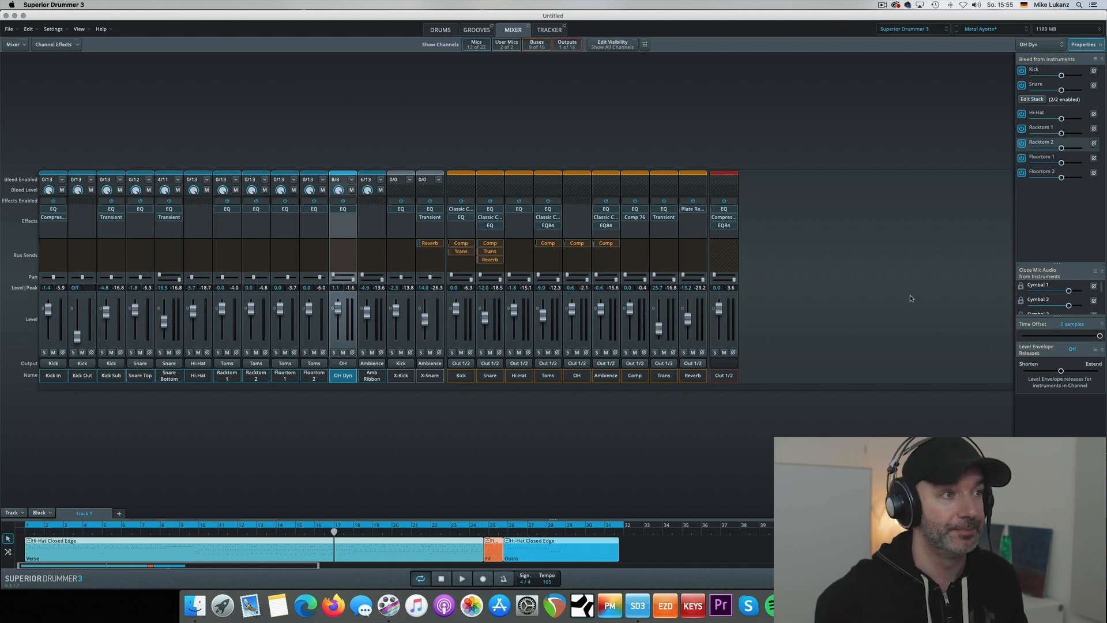
key("space")
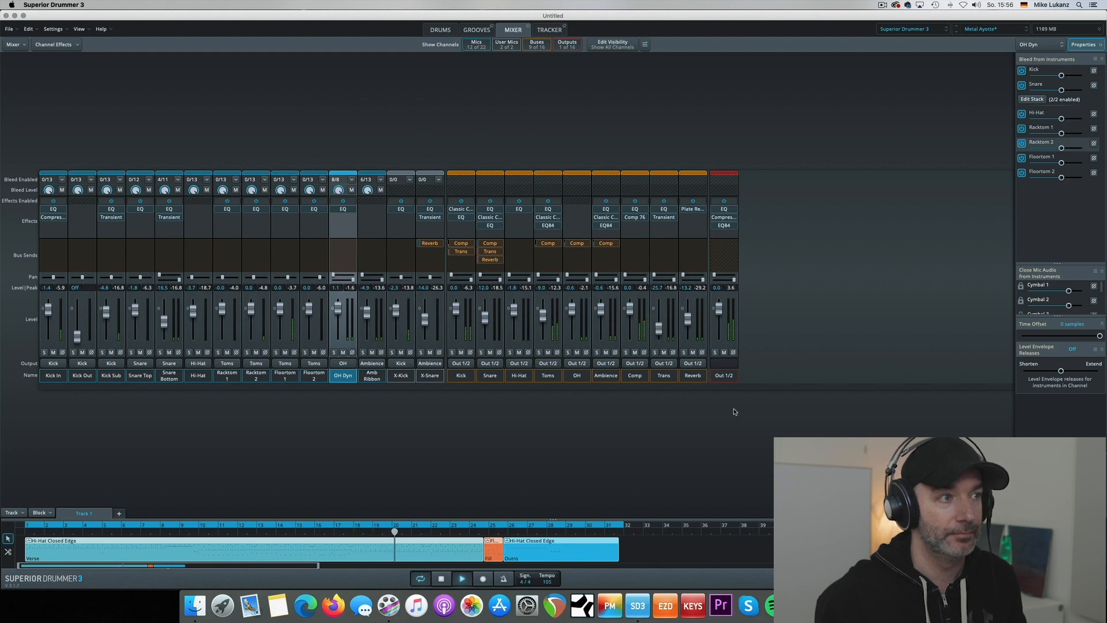
key("space")
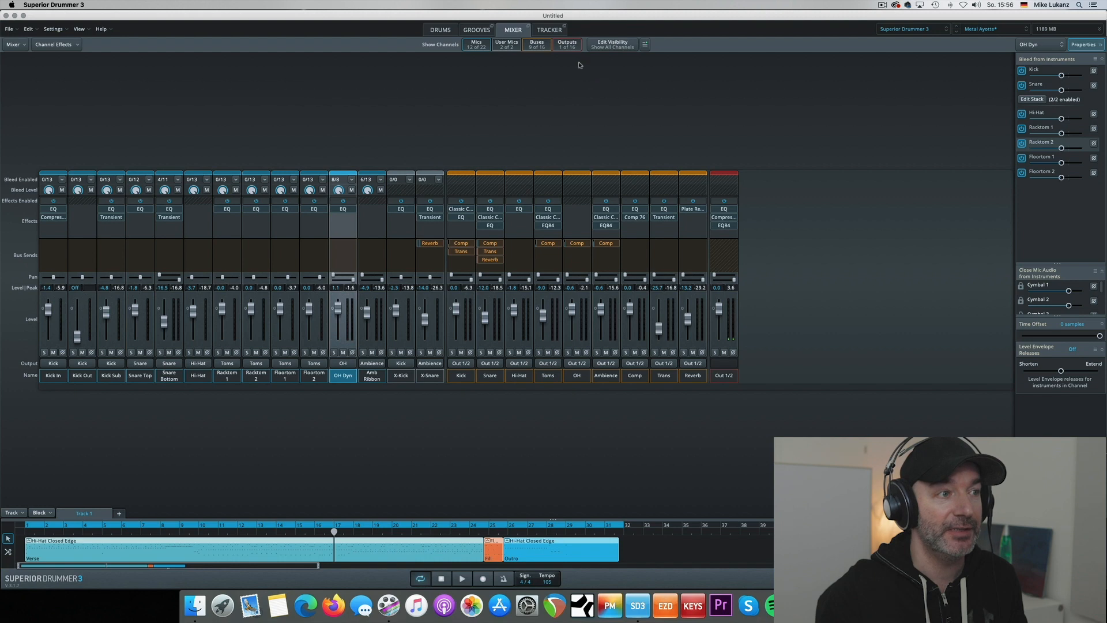
Check the Amb Ribbon channel's bleed sources and open the microphone routing of the replaced floor tom.
left_click(369, 378)
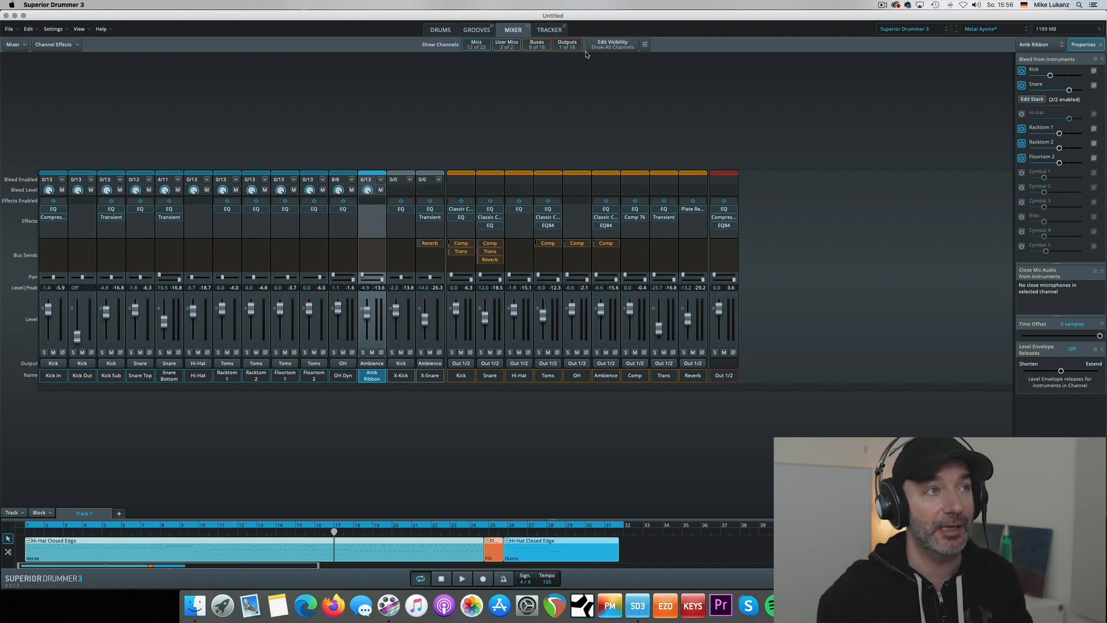
left_click(441, 30)
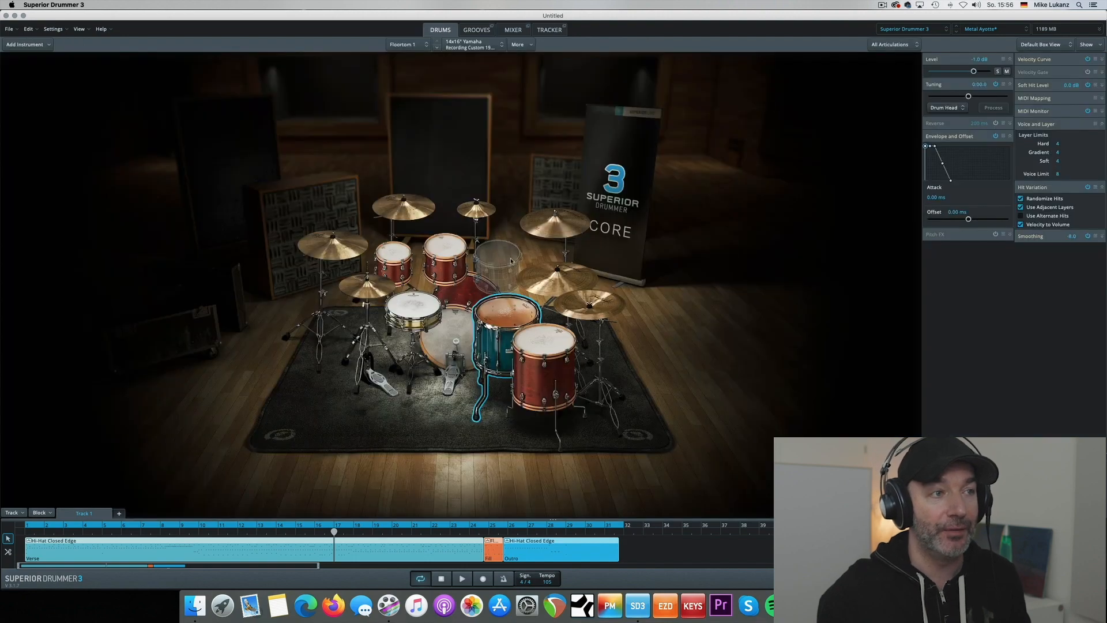
right_click(507, 313)
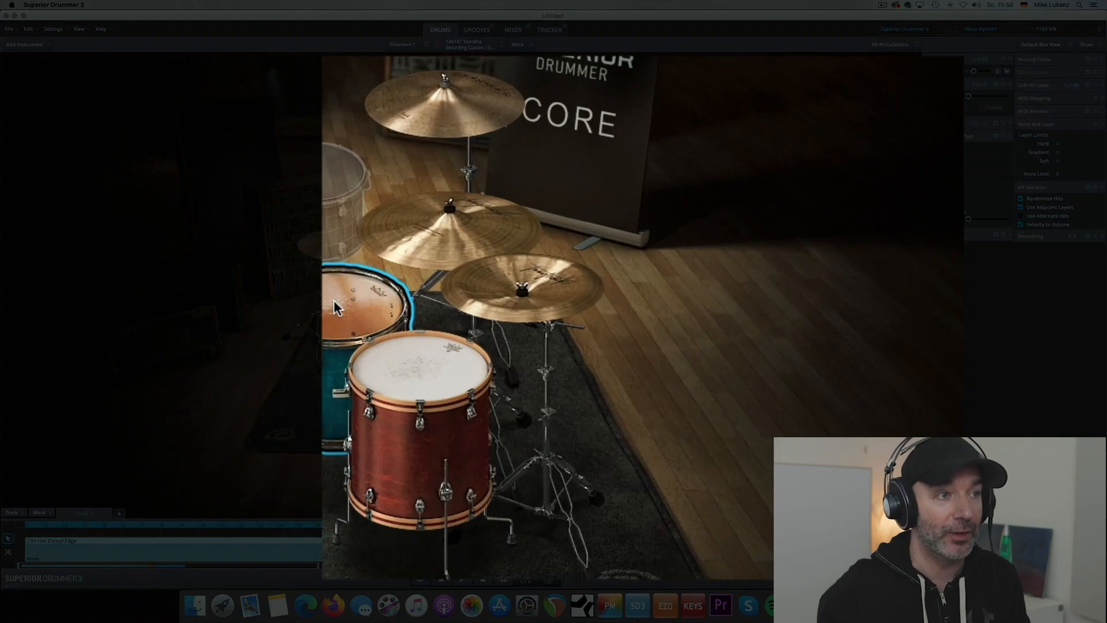
mouse_move(445, 343)
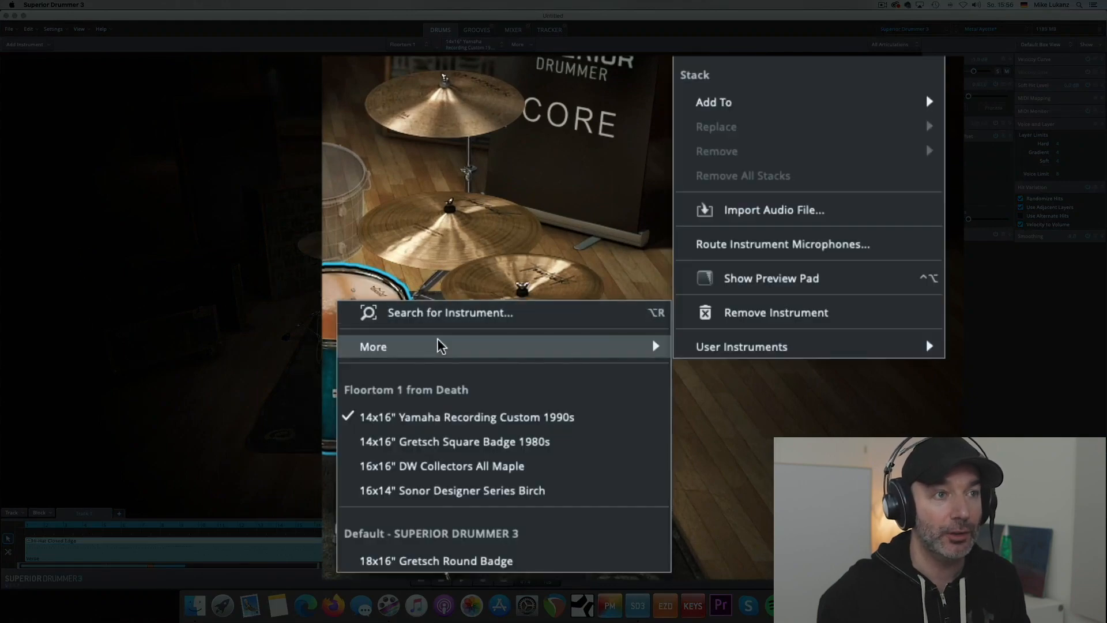
left_click(731, 245)
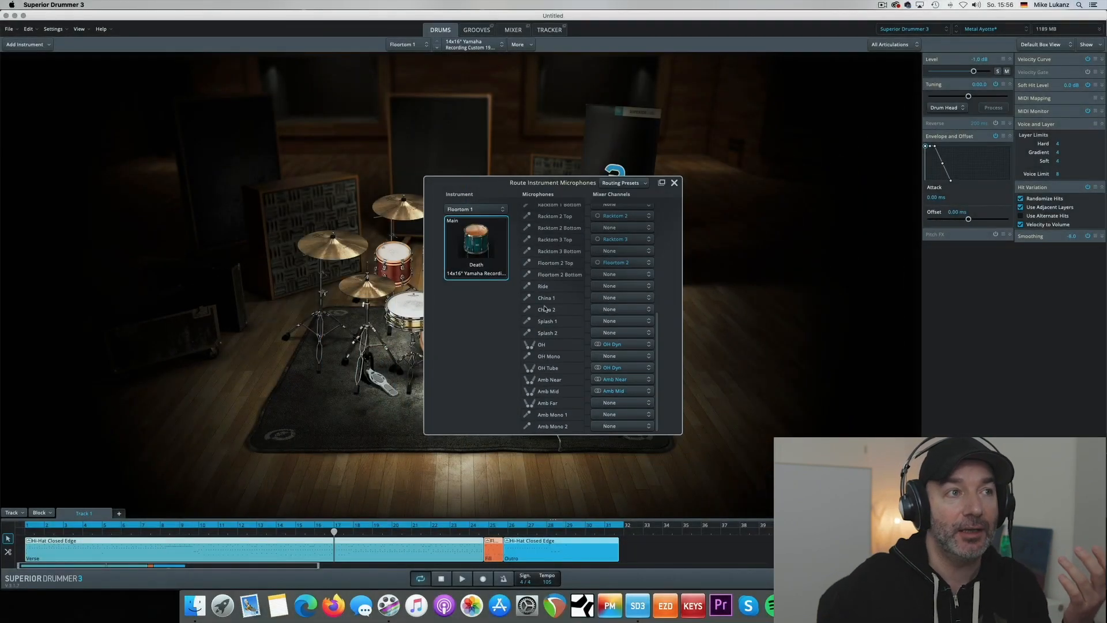
Examine how Floortom 1's close, bleed, overhead and ambience microphones are assigned to mixer channels, especially Amb Near and Amb Mid.
scroll(545, 308, "up", 2)
scroll(542, 308, "up", 6)
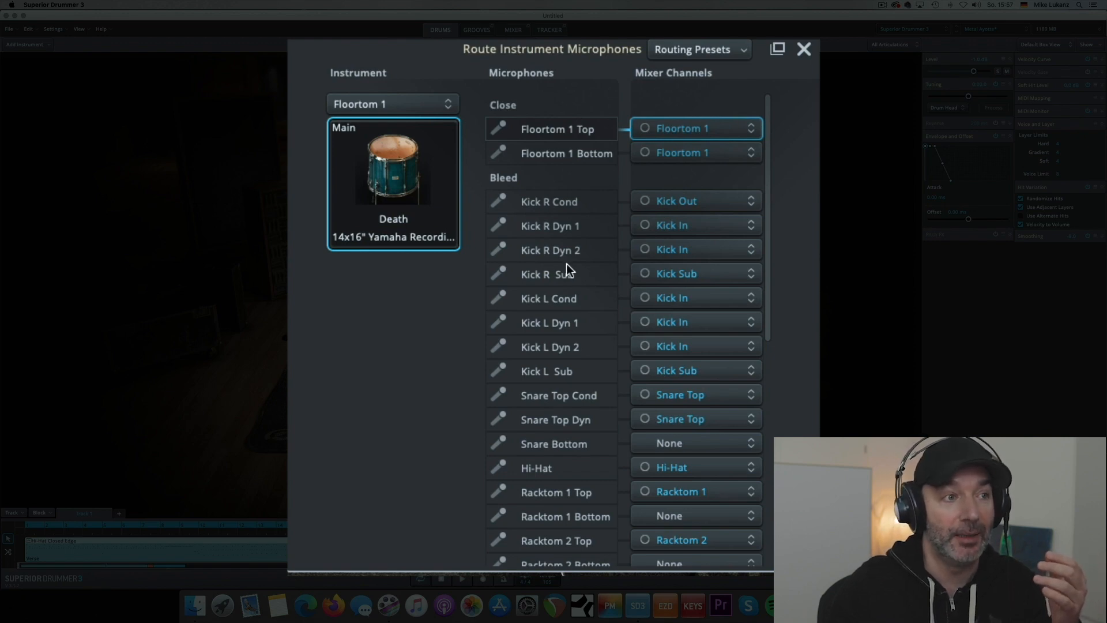
scroll(567, 264, "down", 4)
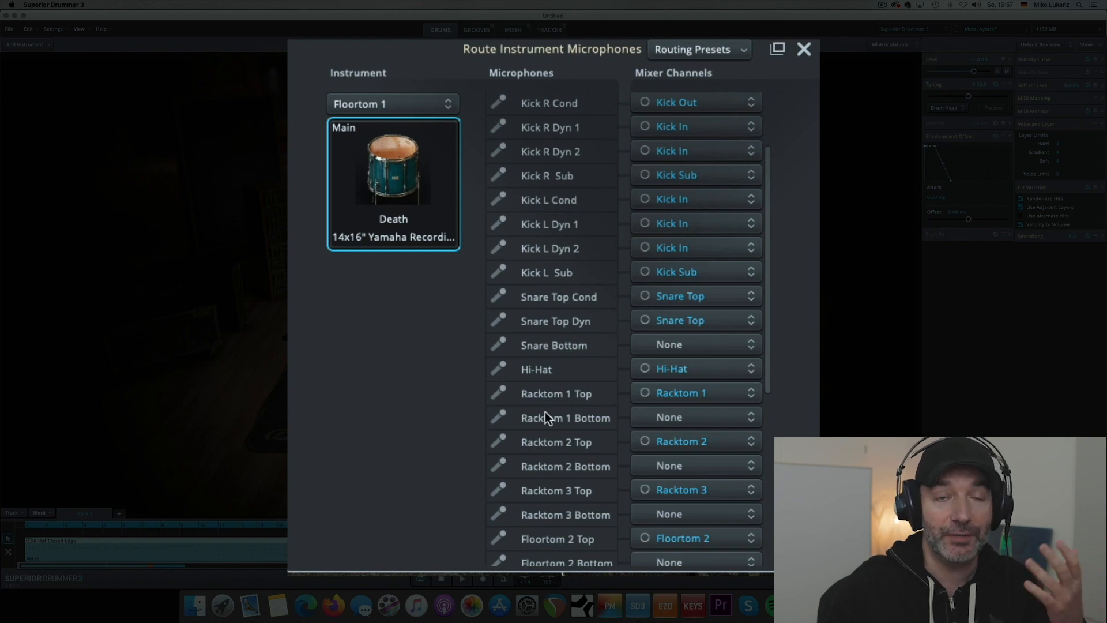
scroll(545, 412, "up", 4)
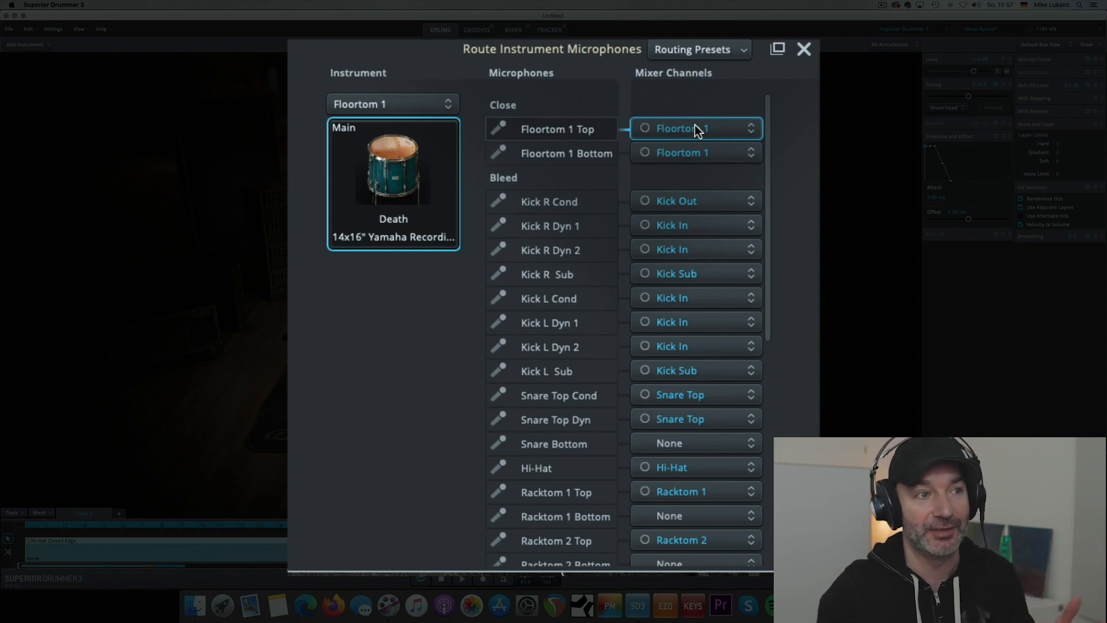
scroll(598, 286, "down", 10)
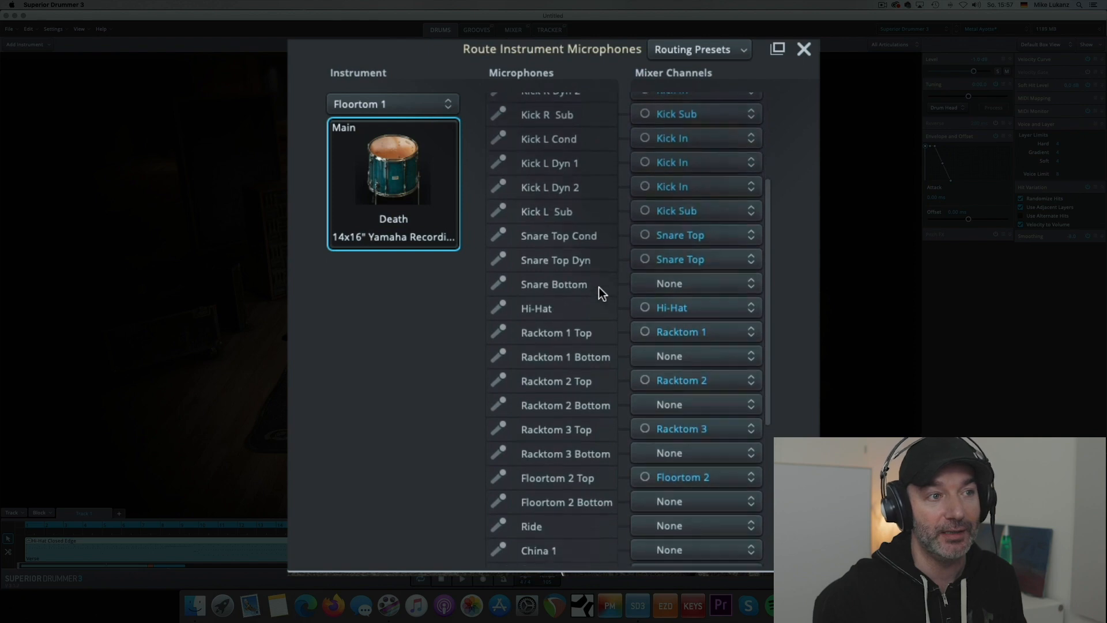
scroll(599, 286, "down", 5)
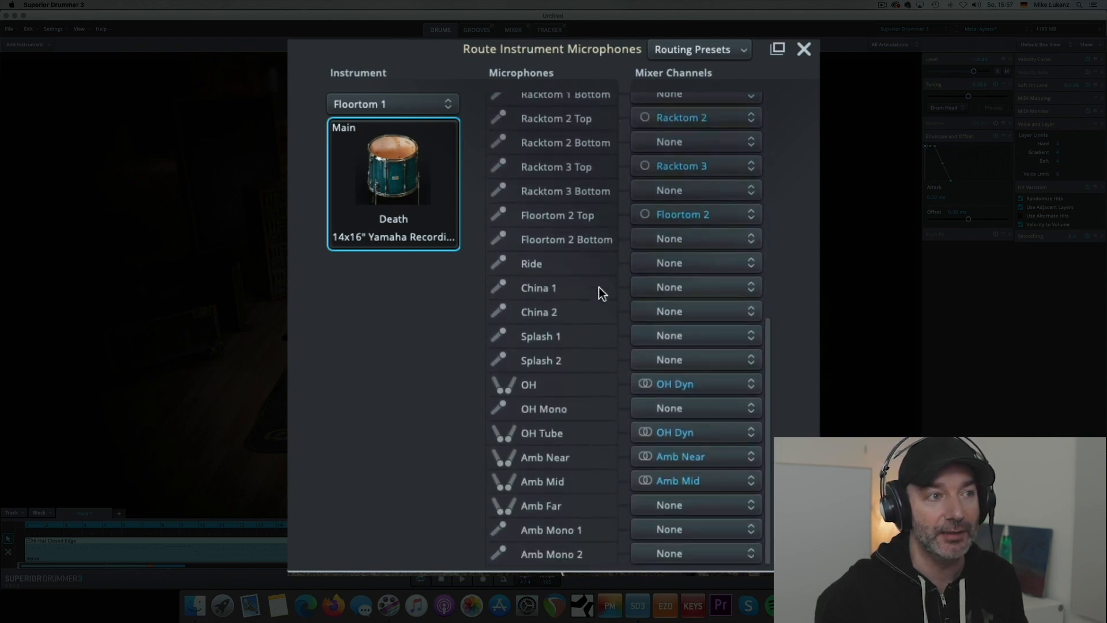
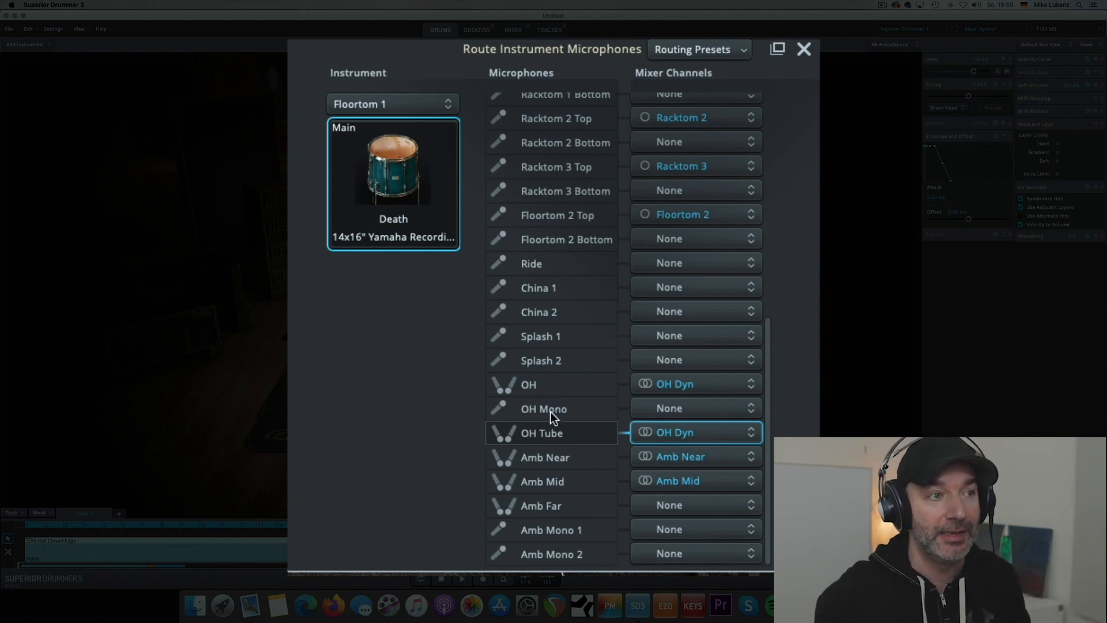
left_click(538, 458)
left_click(551, 482)
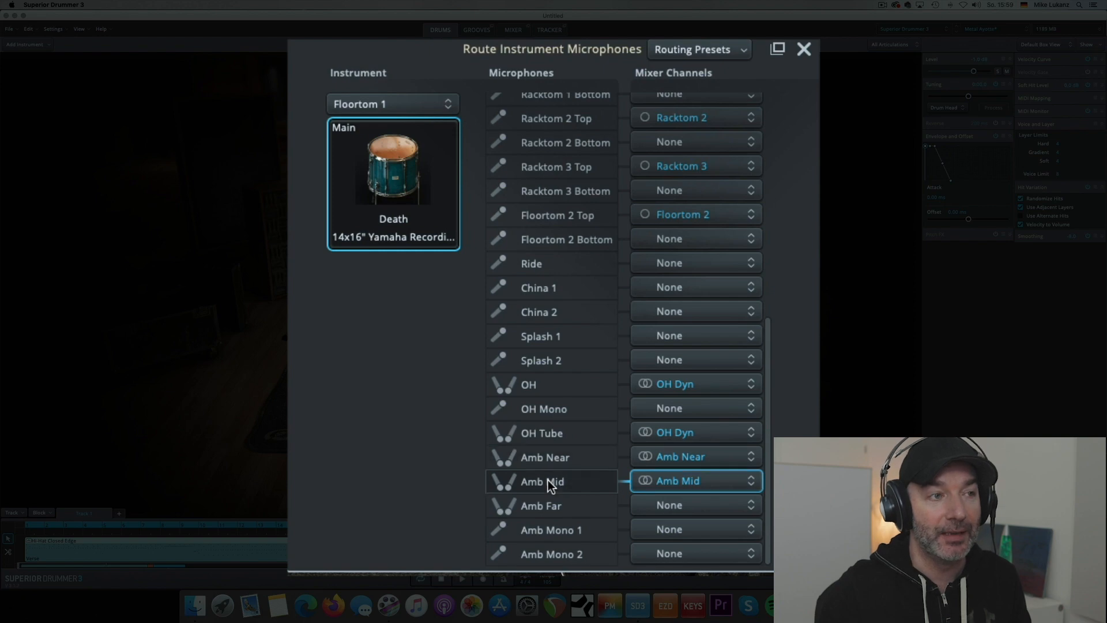
left_click(521, 461)
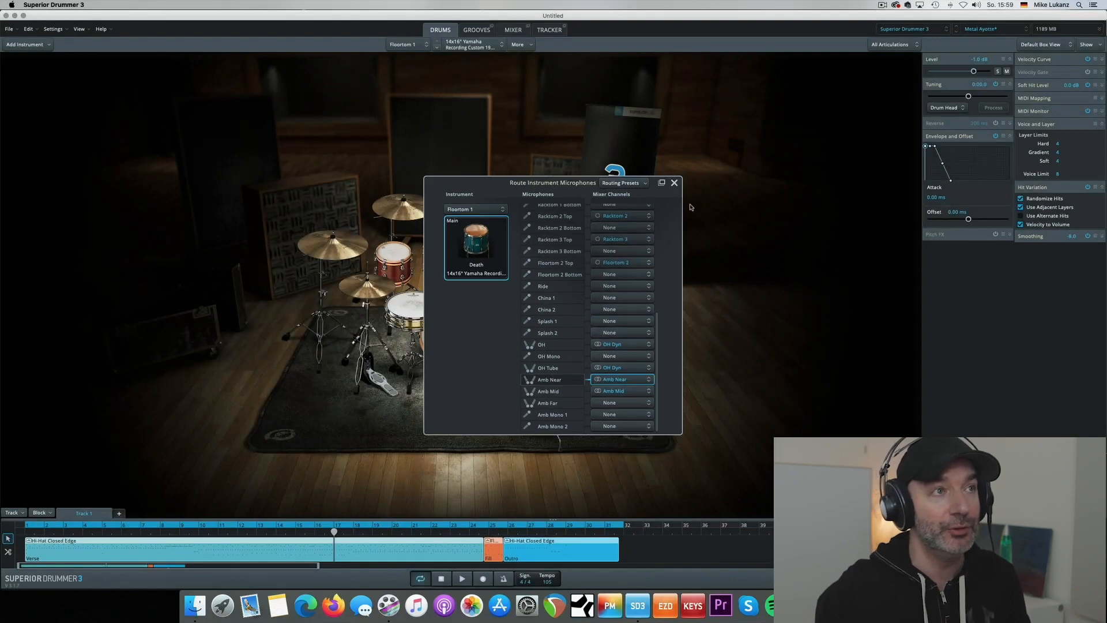
left_click(675, 183)
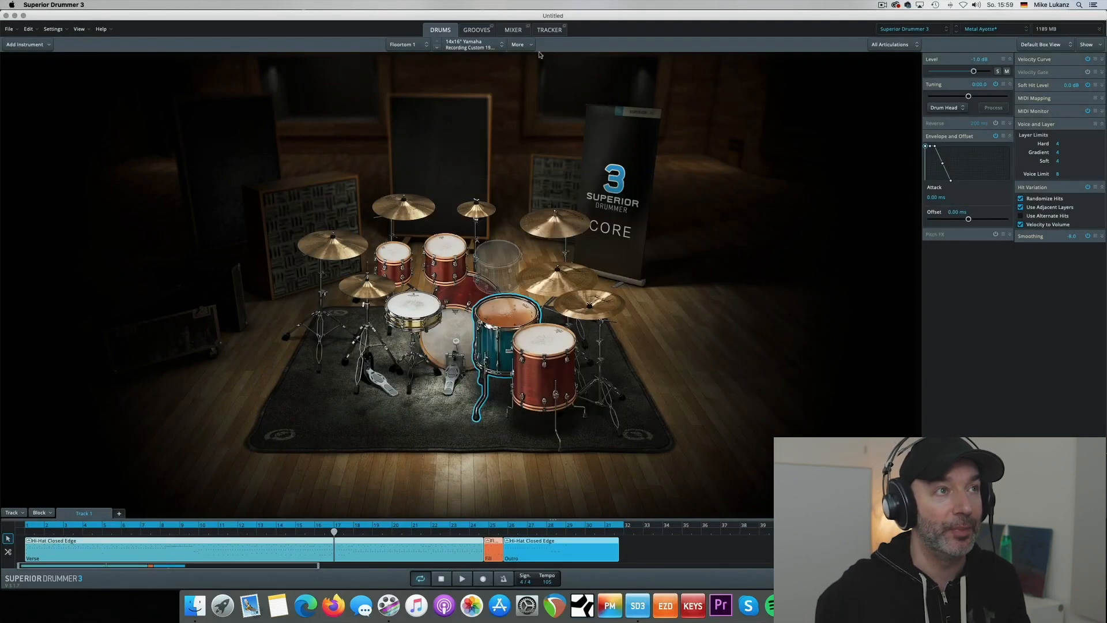
Unhide the Amb Near and Amb Mid channels in the mixer.
left_click(513, 30)
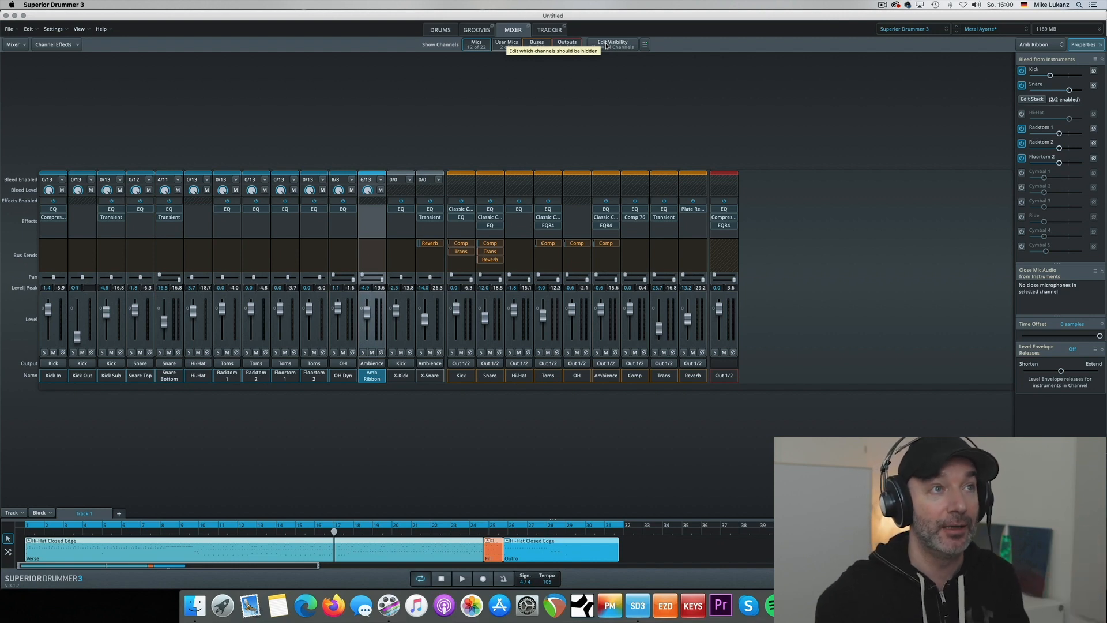
left_click(607, 47)
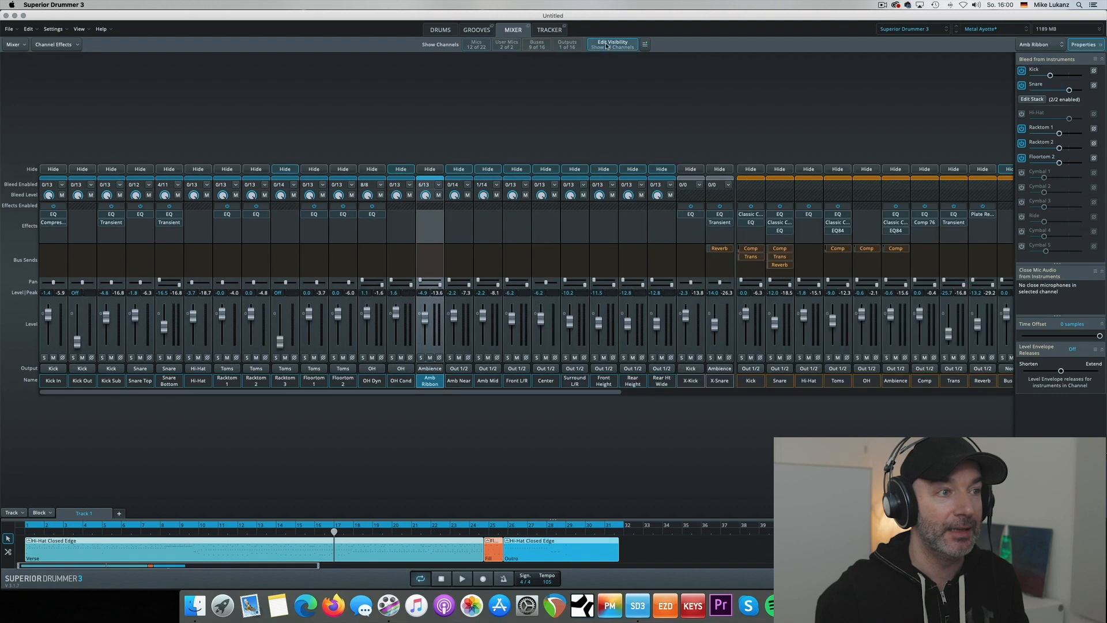
left_click(455, 383)
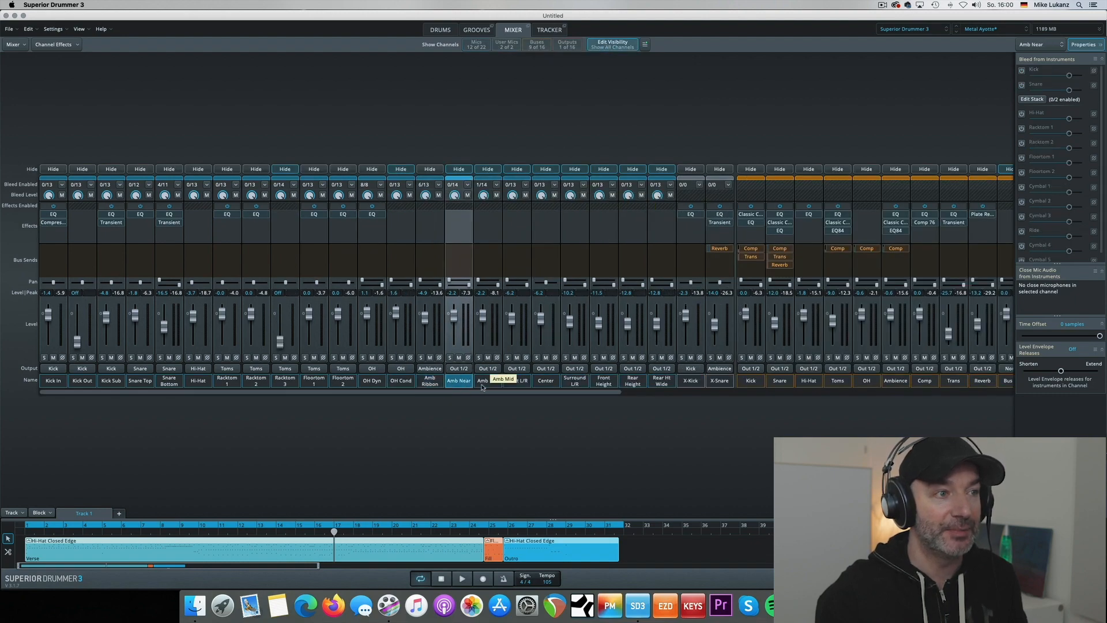
left_click(482, 383)
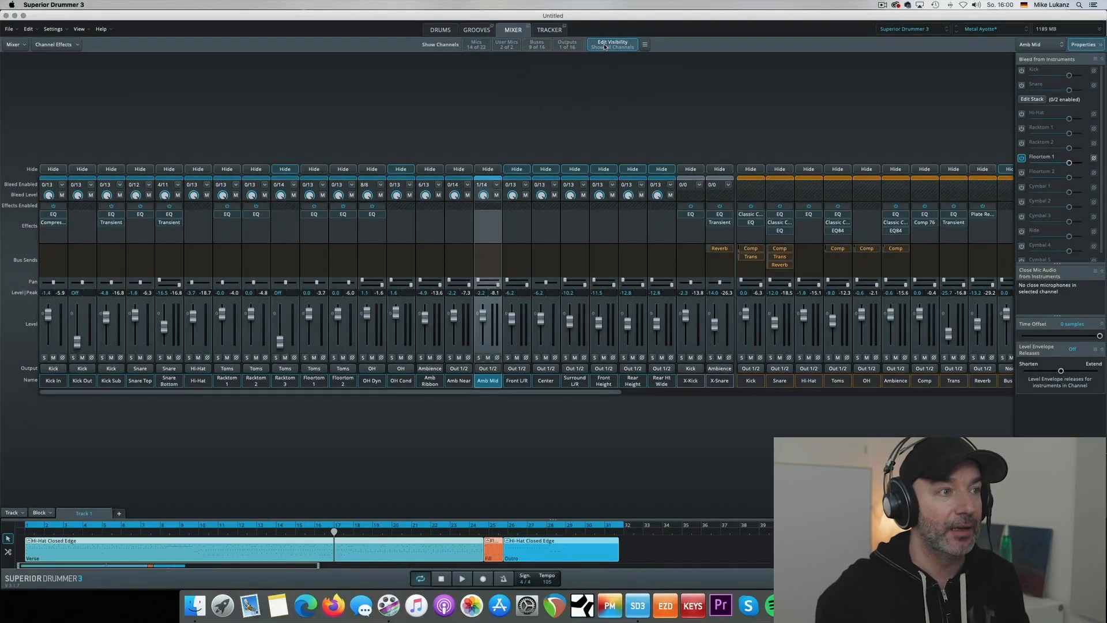
left_click(605, 46)
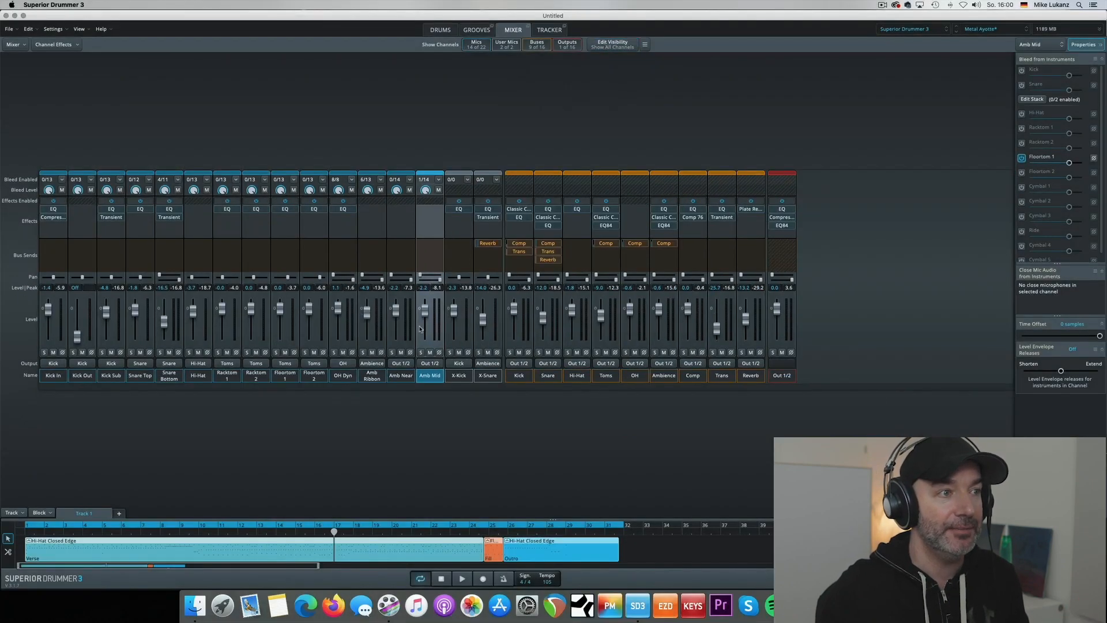
Compare the instrument bleed settings of the Amb Near and Amb Mid channels.
left_click(398, 381)
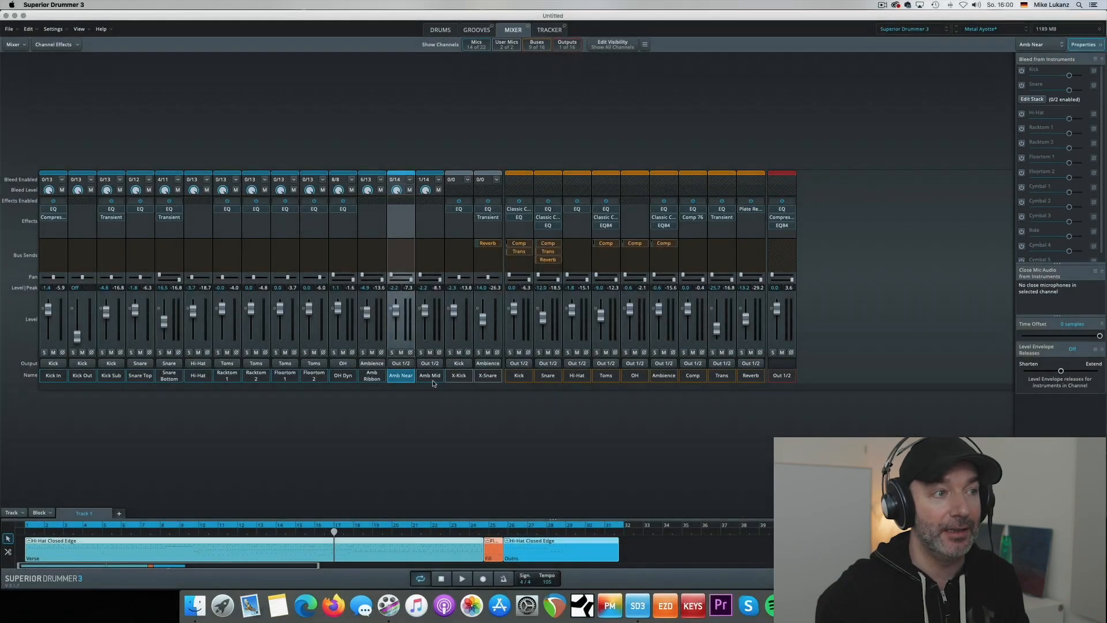
left_click(429, 376)
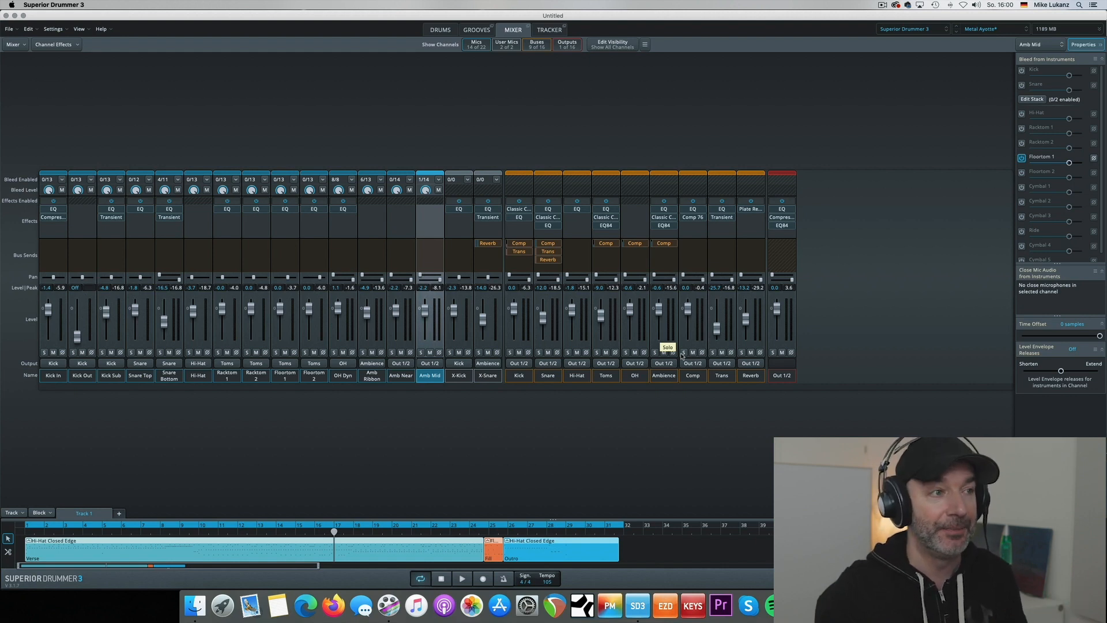
left_click(409, 380)
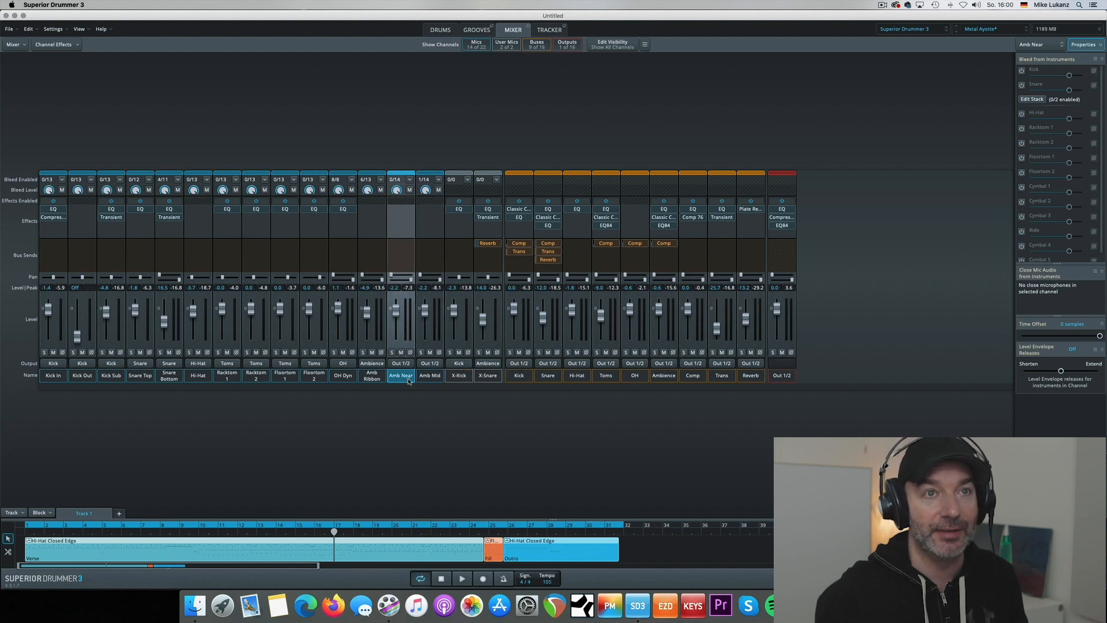
Enable Floortom 1 bleed on the Amb Near channel and compare its bleed sources with those of Amb Mid.
left_click(1022, 158)
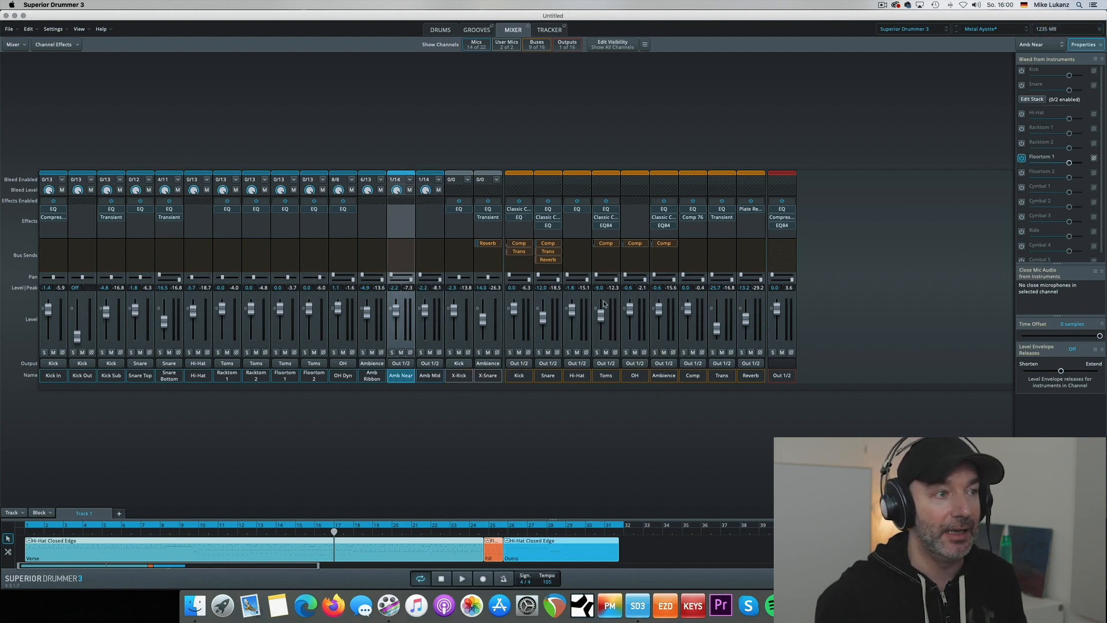
left_click(430, 377)
left_click(402, 378)
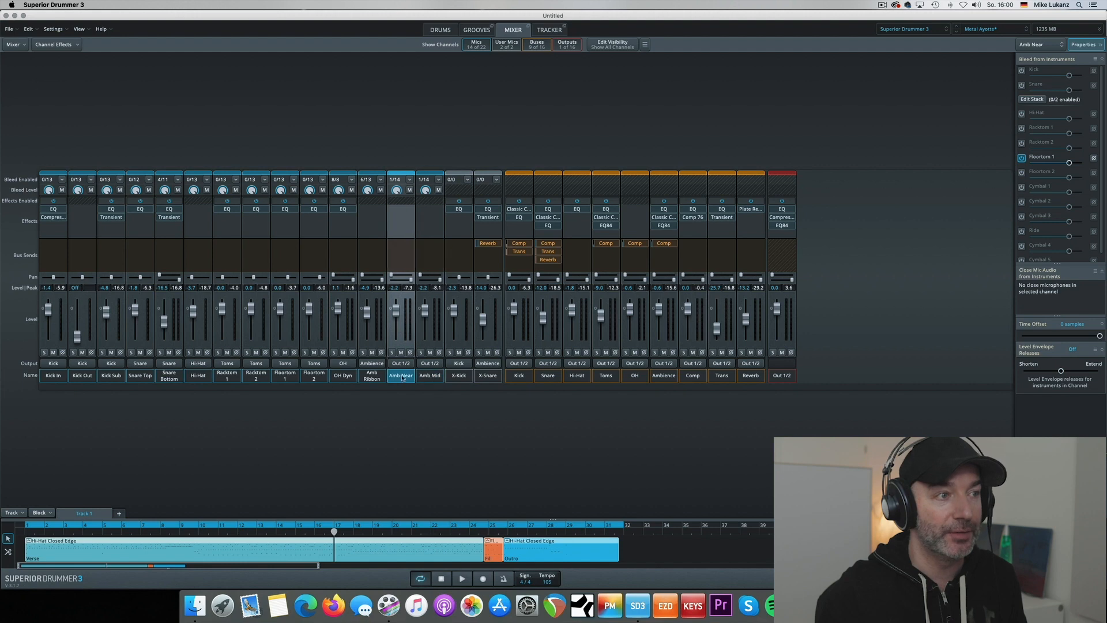
left_click(426, 378)
left_click(409, 377, "shift")
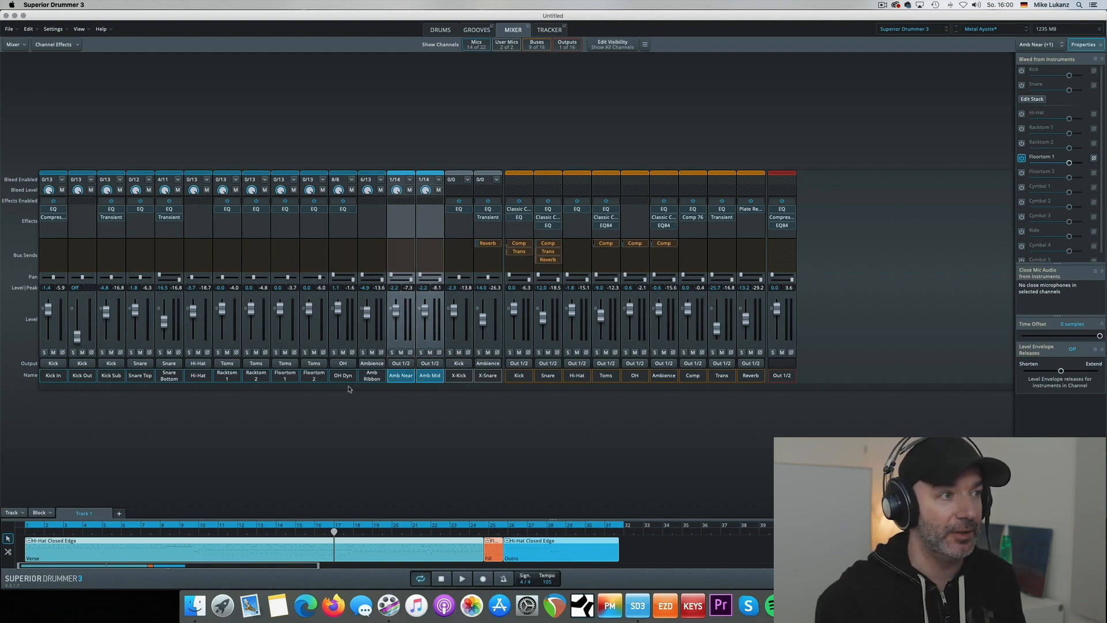
Solo Floortom 1, Amb Near and Amb Mid together and audition them in the groove with the Reverb bus muted.
left_click(288, 383)
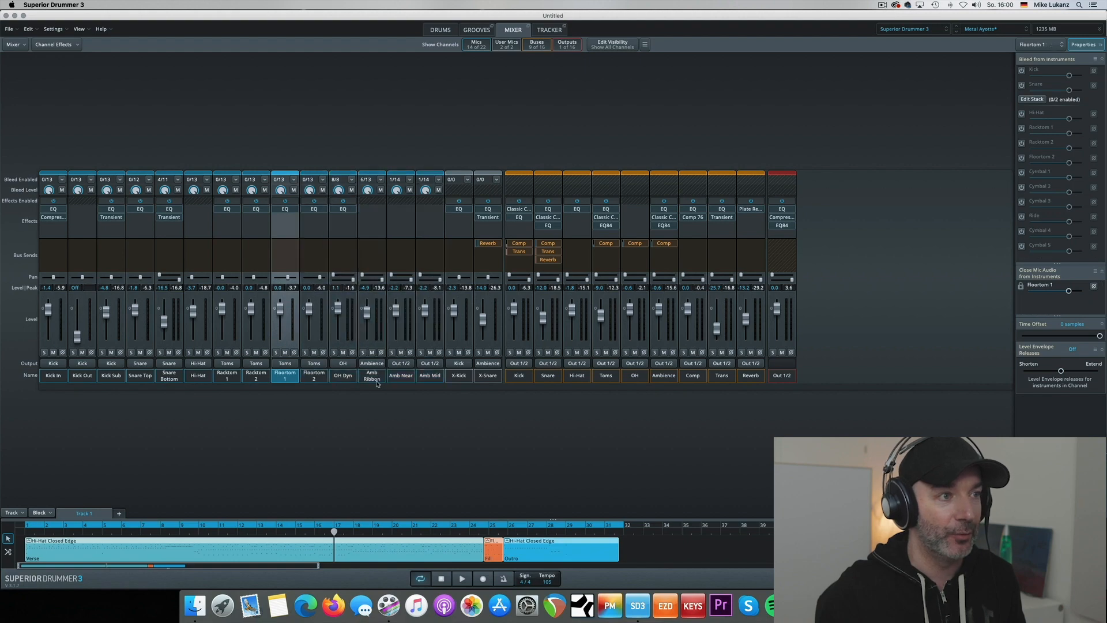
left_click(398, 378, "super")
left_click(438, 378, "super")
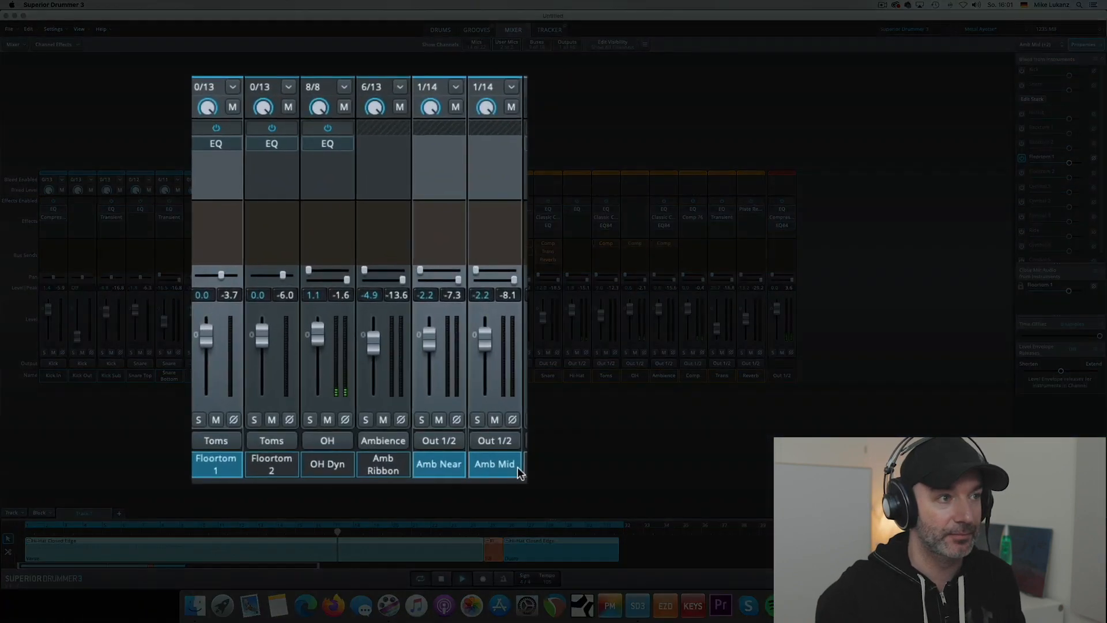
left_click(393, 353)
key("space")
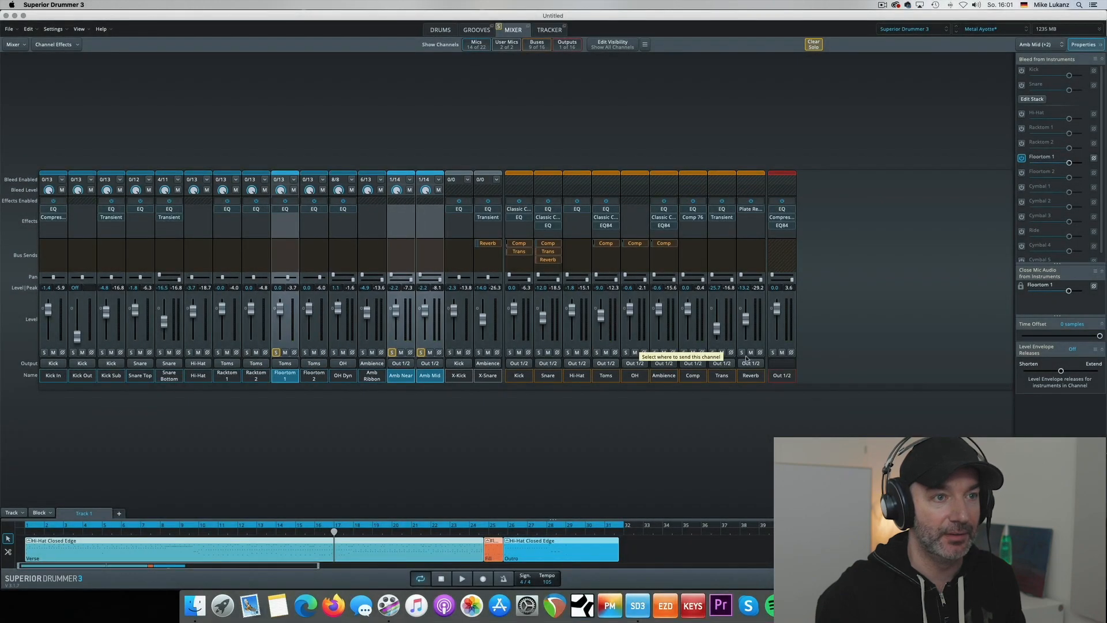
left_click(751, 353)
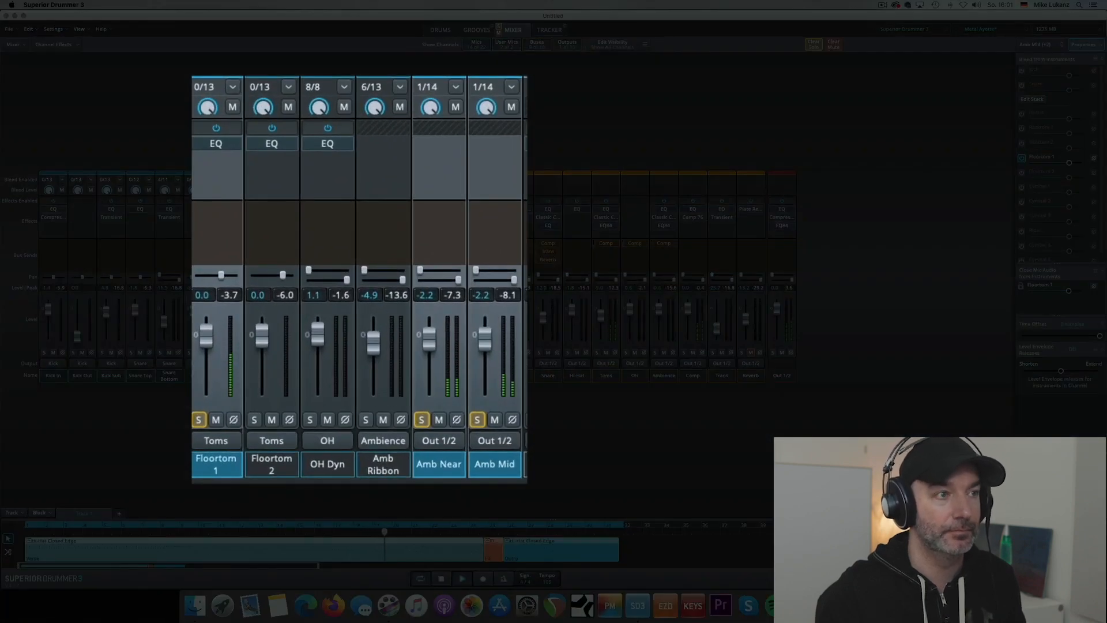
key("space")
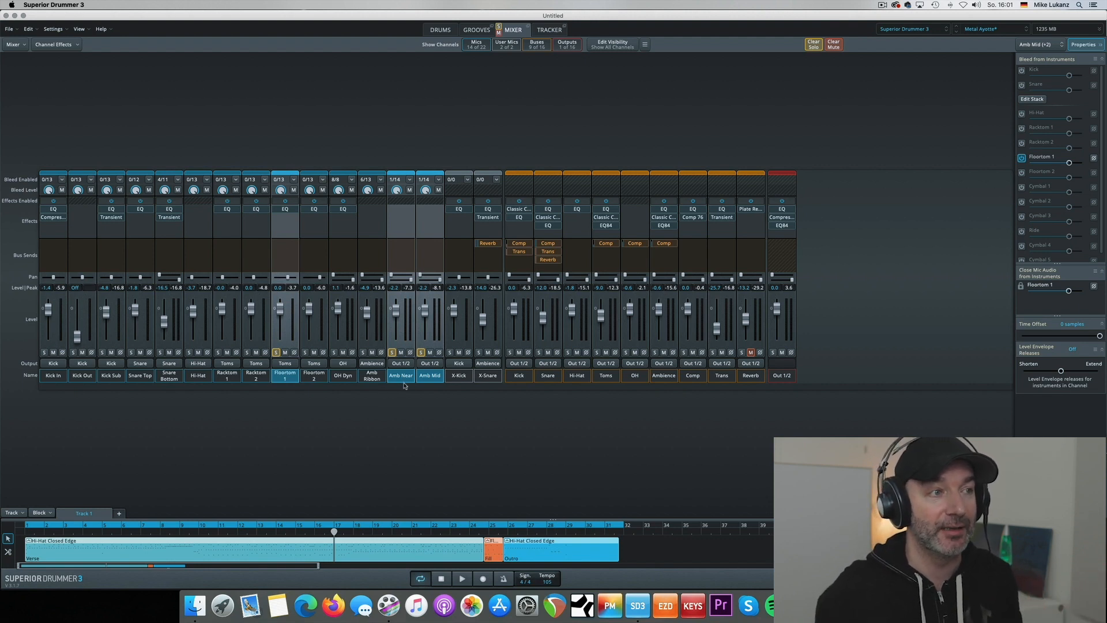
Route the outputs of the Amb Near and Amb Mid channels to the Ambience bus.
left_click(402, 376)
left_click(434, 377, "super")
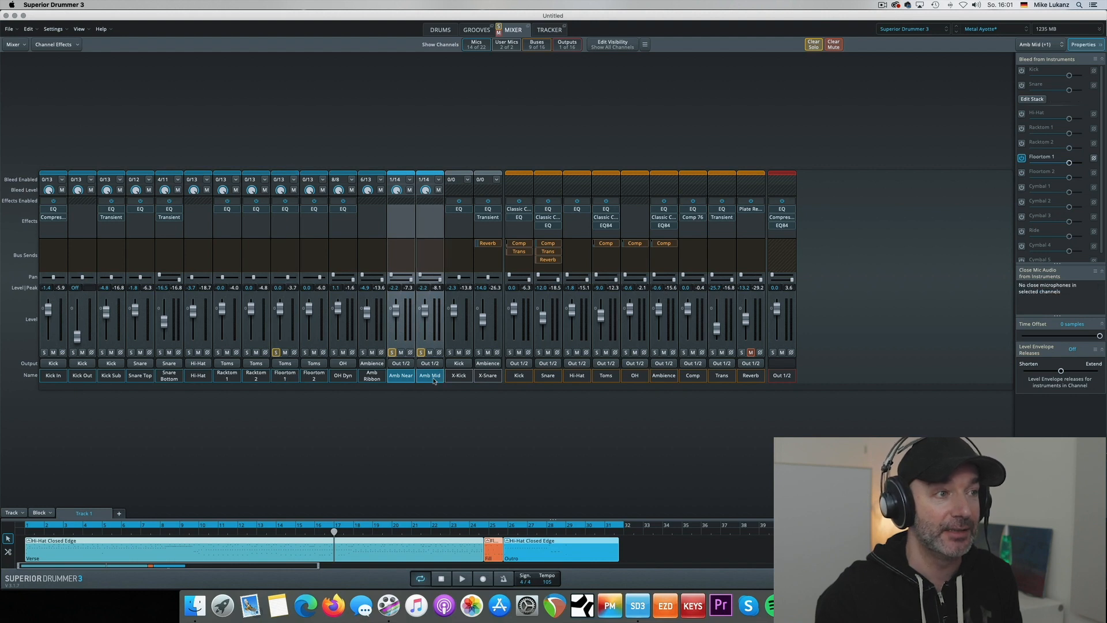
left_click(398, 364)
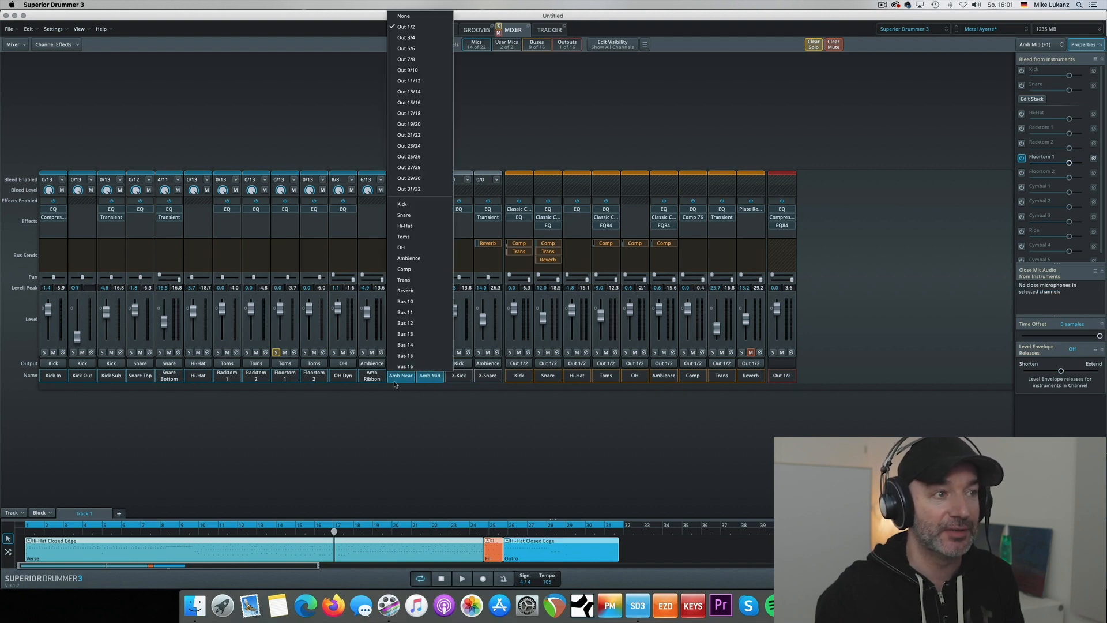
left_click(394, 382)
left_click(426, 380, "super")
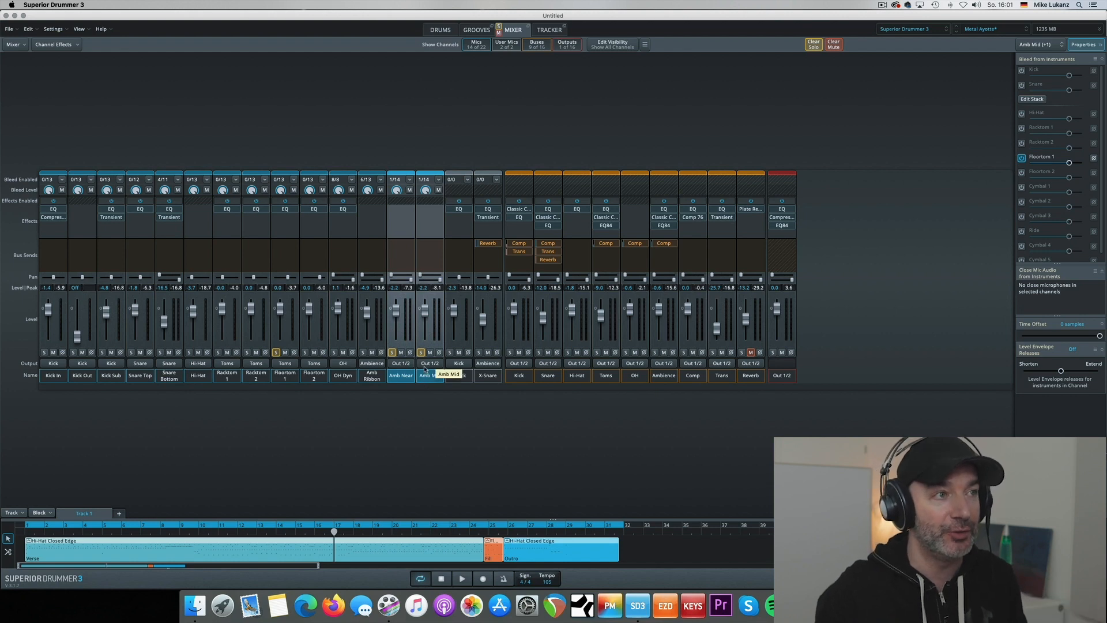
left_click(430, 363)
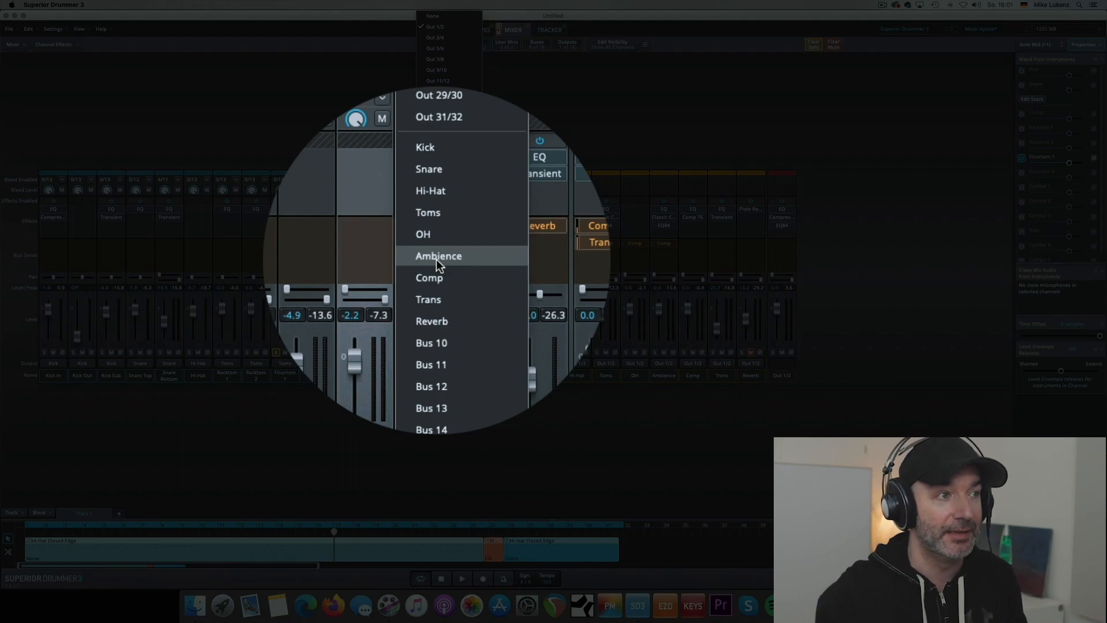
left_click(438, 258)
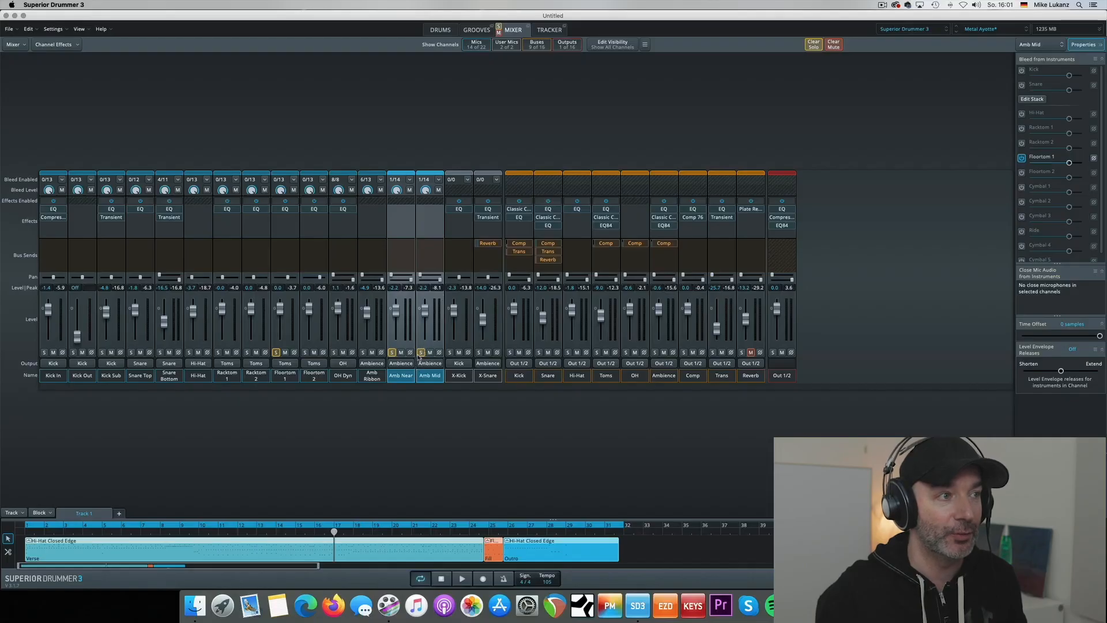
Unsolo Floortom 1, Amb Near and Amb Mid and listen to the full kit.
left_click(276, 352)
key("space")
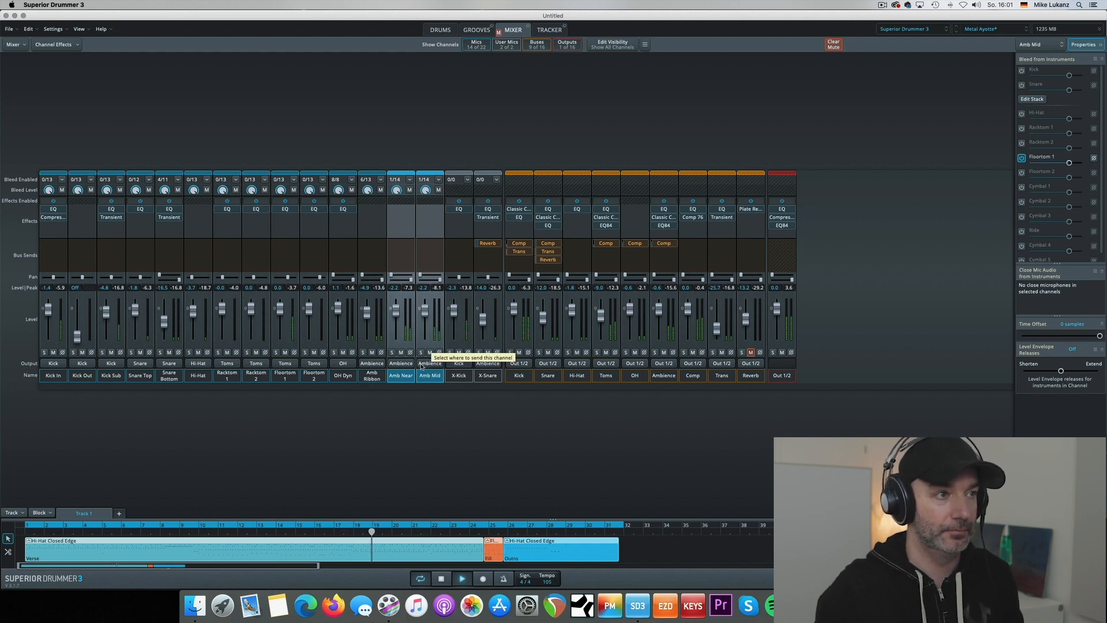
key("space")
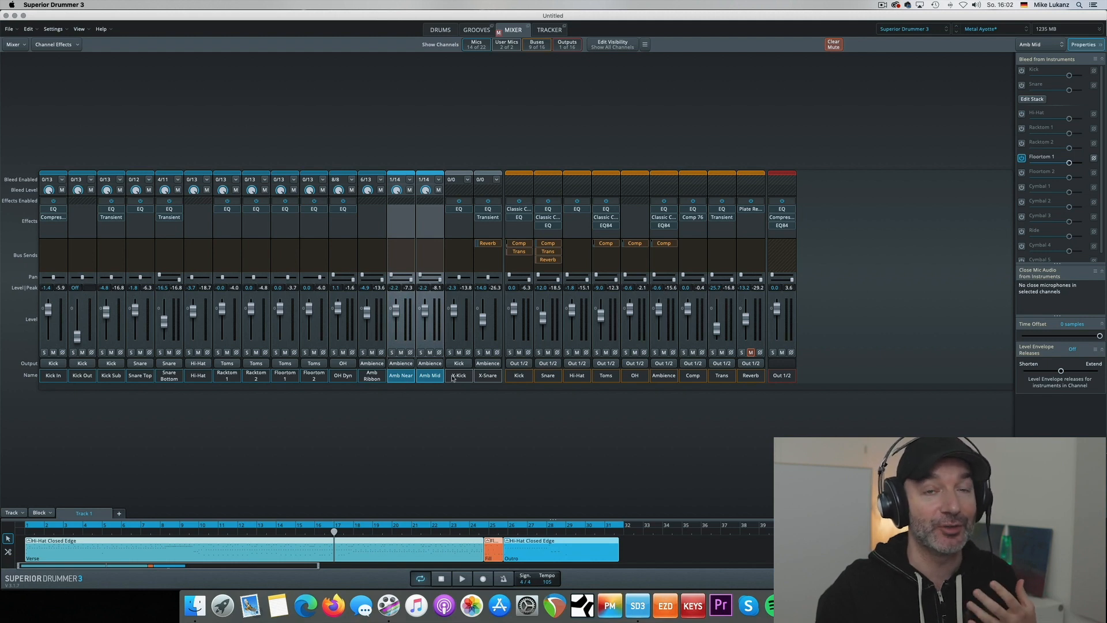
Inspect the EQ, Classic Compressor and EQ84 settings on the Ambience bus.
left_click(658, 375)
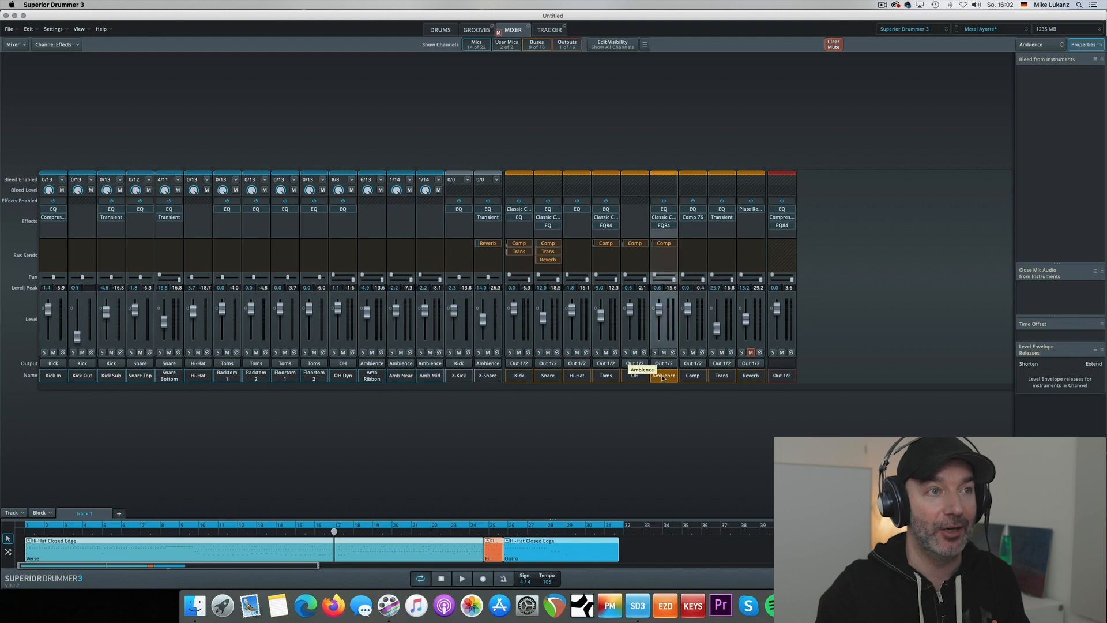
left_click(664, 208)
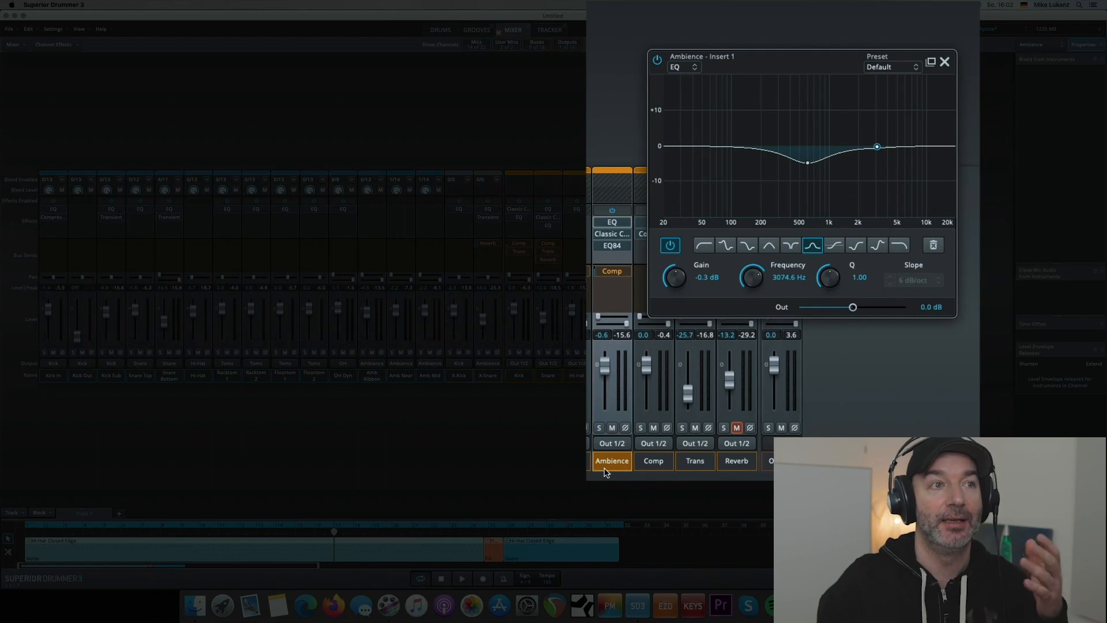
left_click(612, 234)
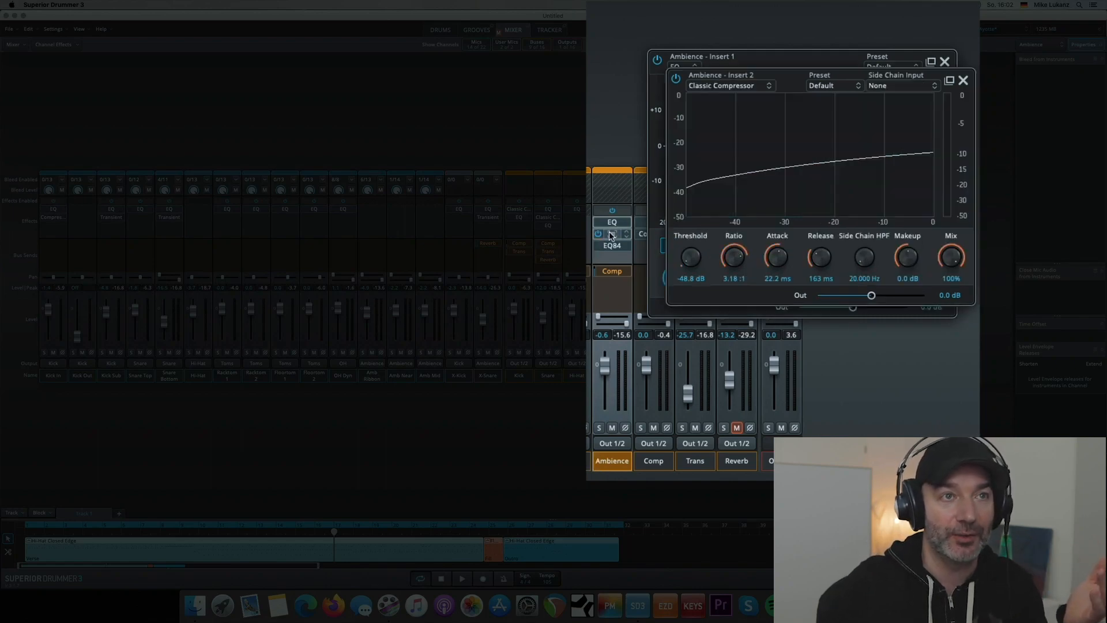
left_click(963, 80)
left_click(944, 61)
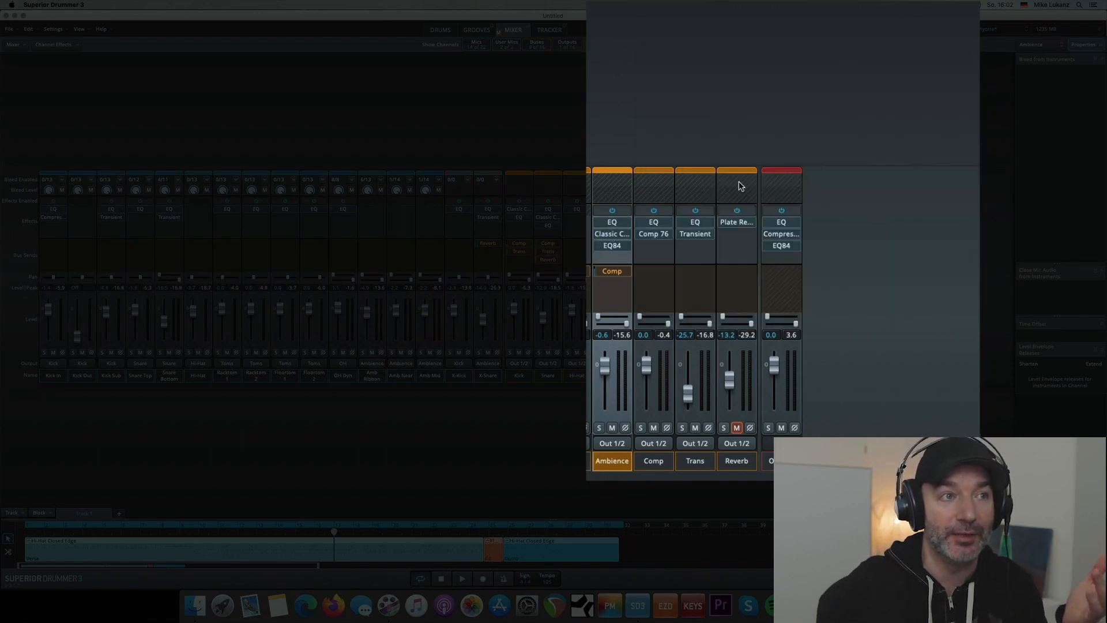
left_click(616, 245)
left_click(969, 62)
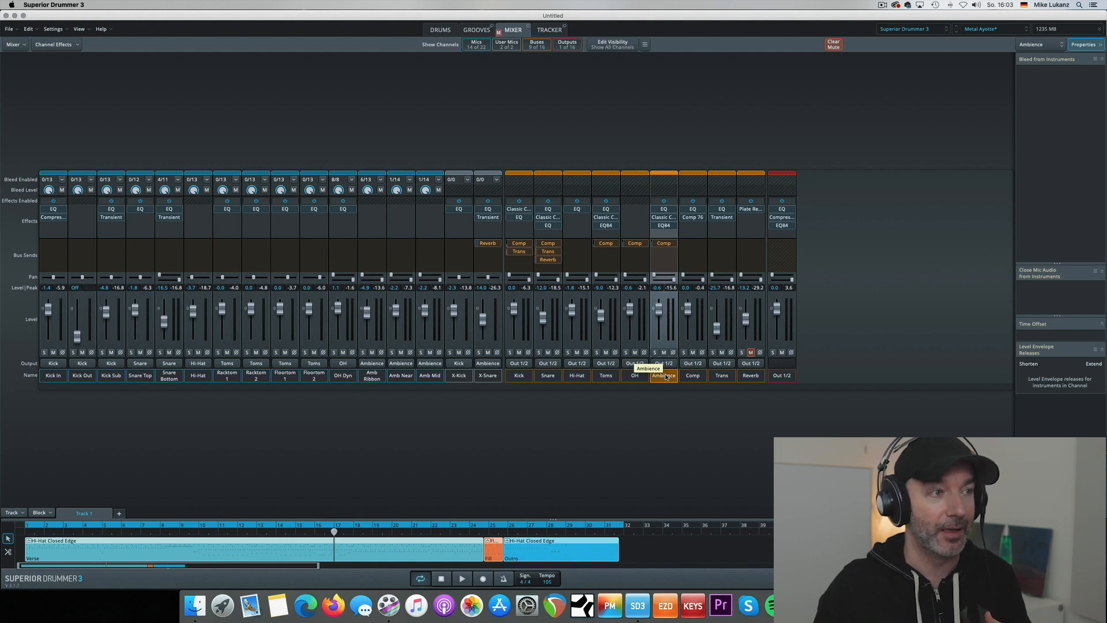
Route the outputs of both Amb Near and Amb Mid to the unused Bus 10.
left_click(398, 376)
left_click(424, 380, "shift")
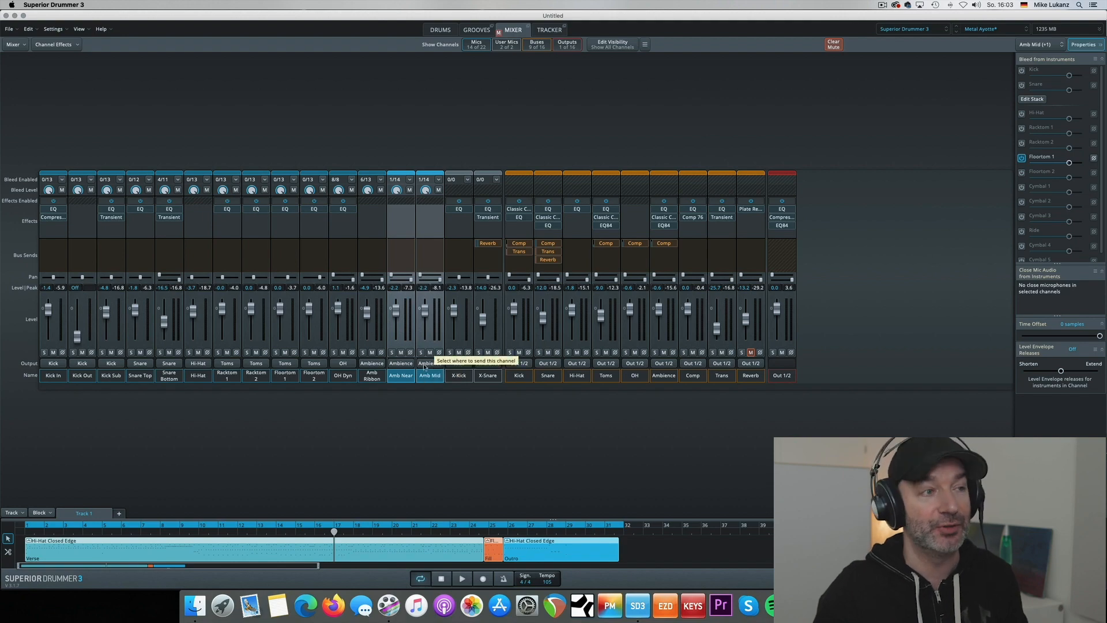
left_click(425, 365)
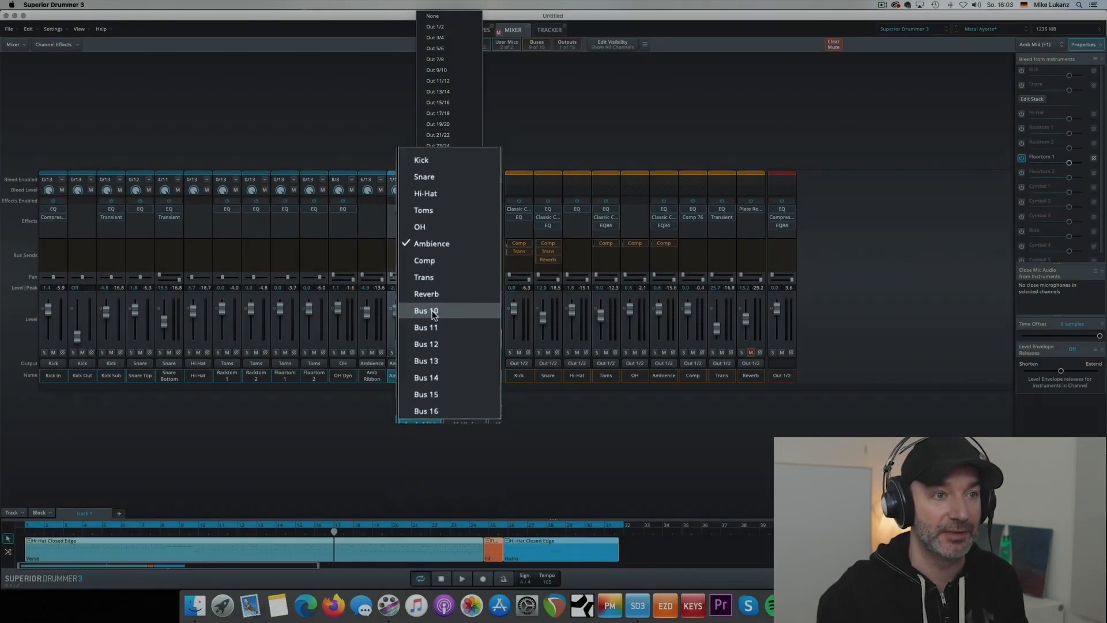
left_click(421, 327)
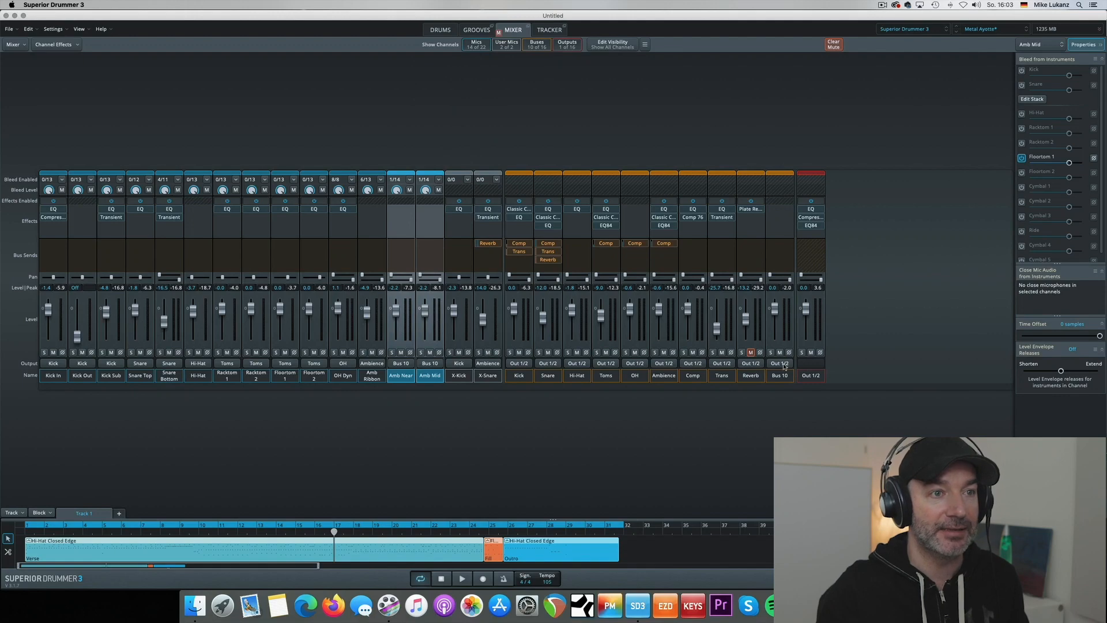
Rename Bus 10 as Amb Stack and listen to the groove with the separate ambience bus.
double_click(777, 376)
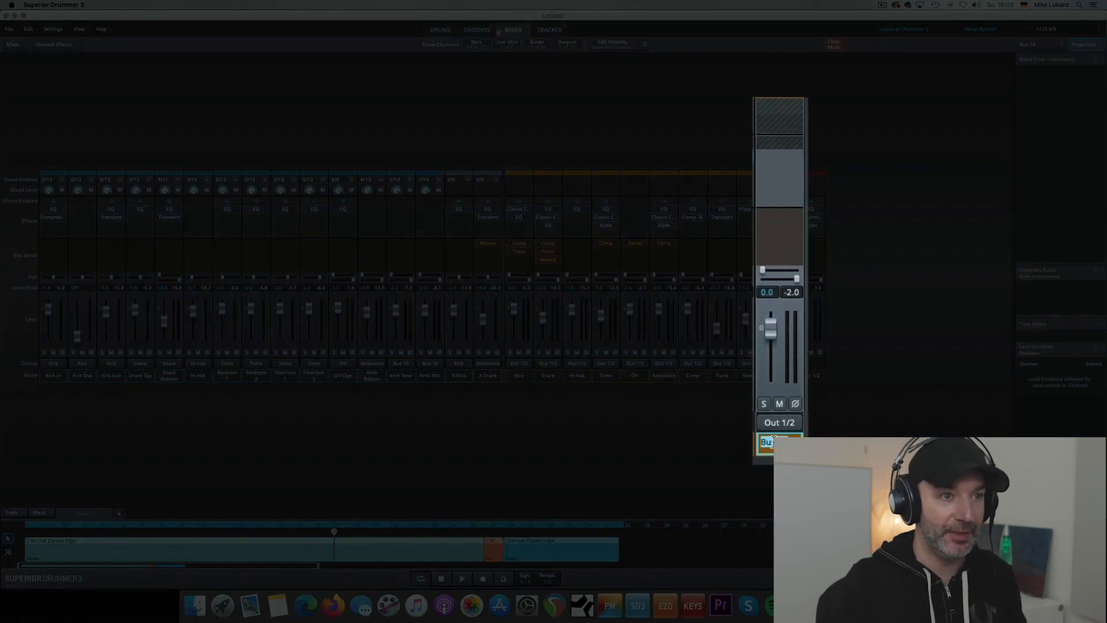
type("Amb")
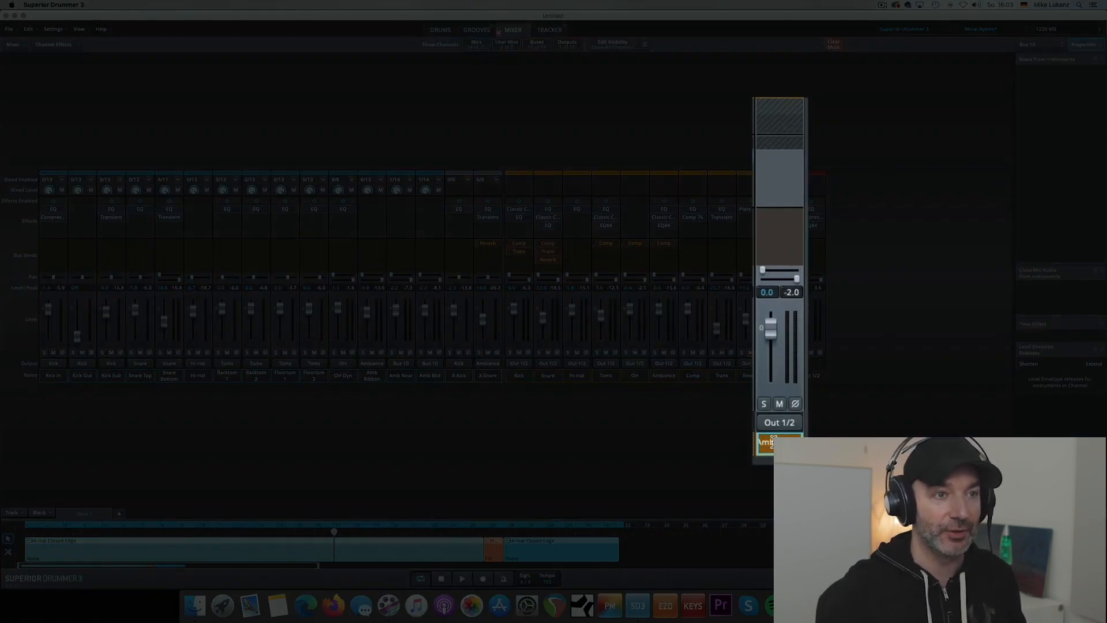
type(" Stack")
key("Return")
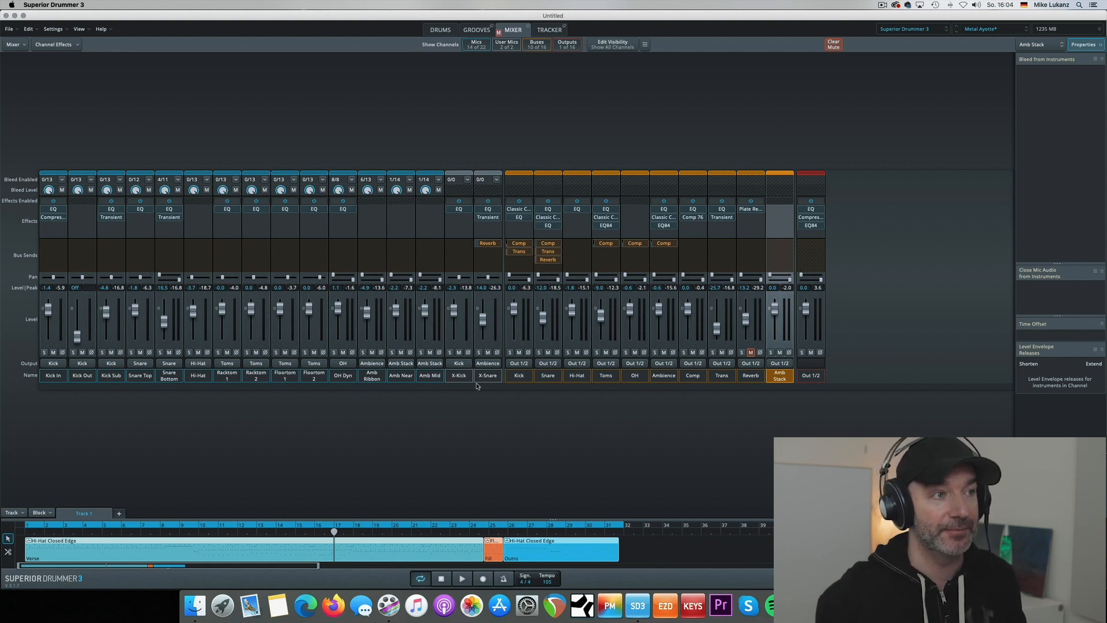
key("space")
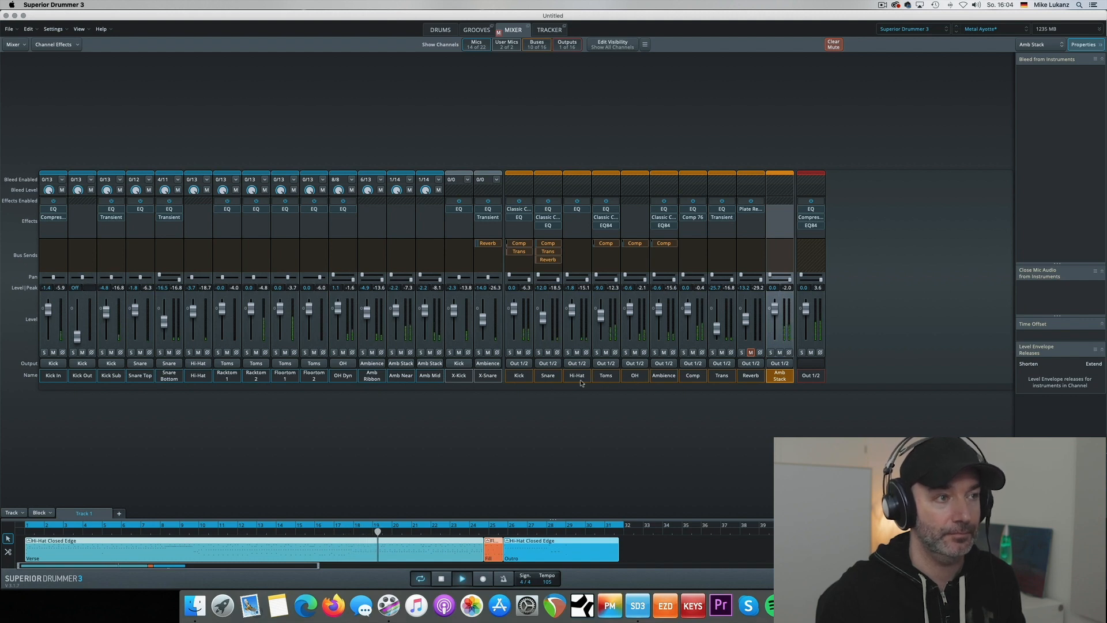
key("space")
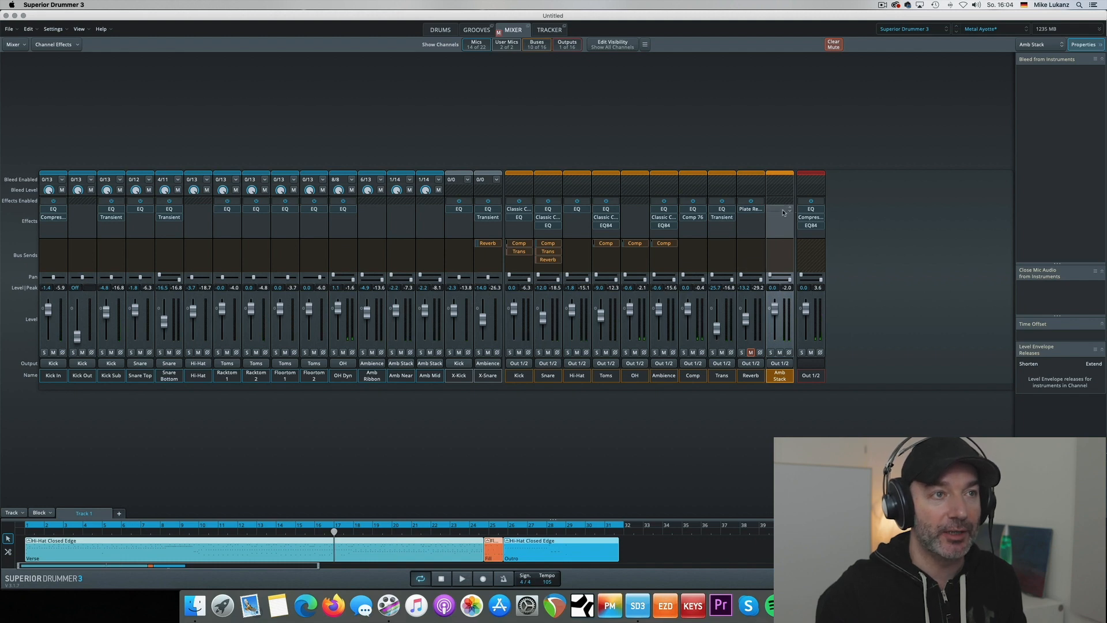
Copy the EQ and Classic Compressor from the Ambience bus to Amb Stack and solo Amb Stack during playback.
left_click(782, 212)
left_click(664, 211)
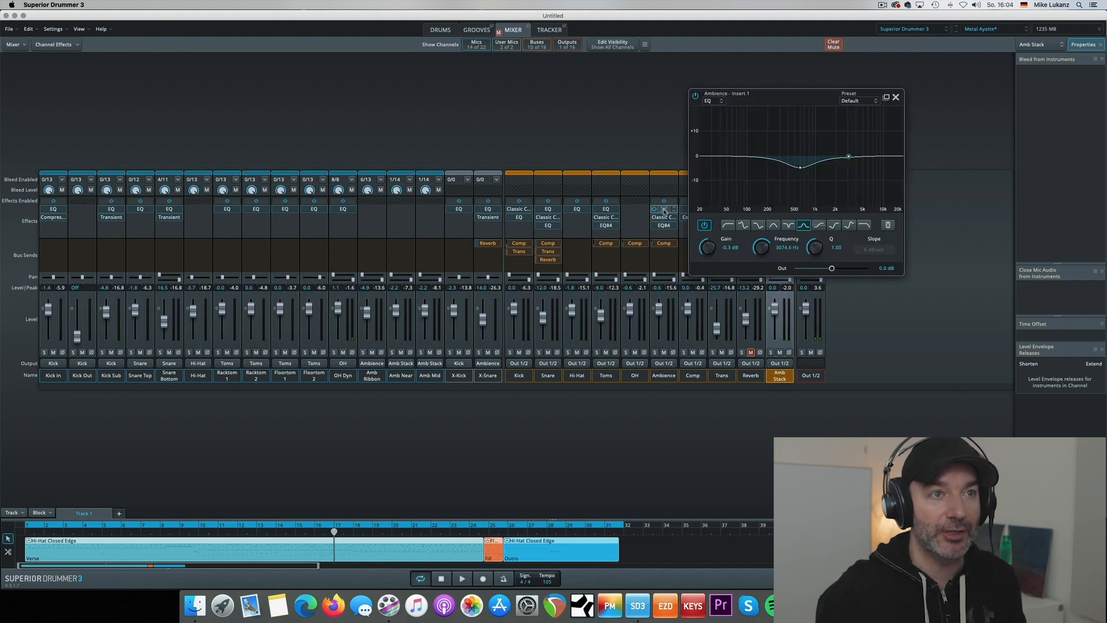
left_click(896, 98)
left_click_drag(663, 209, 779, 224)
key("space")
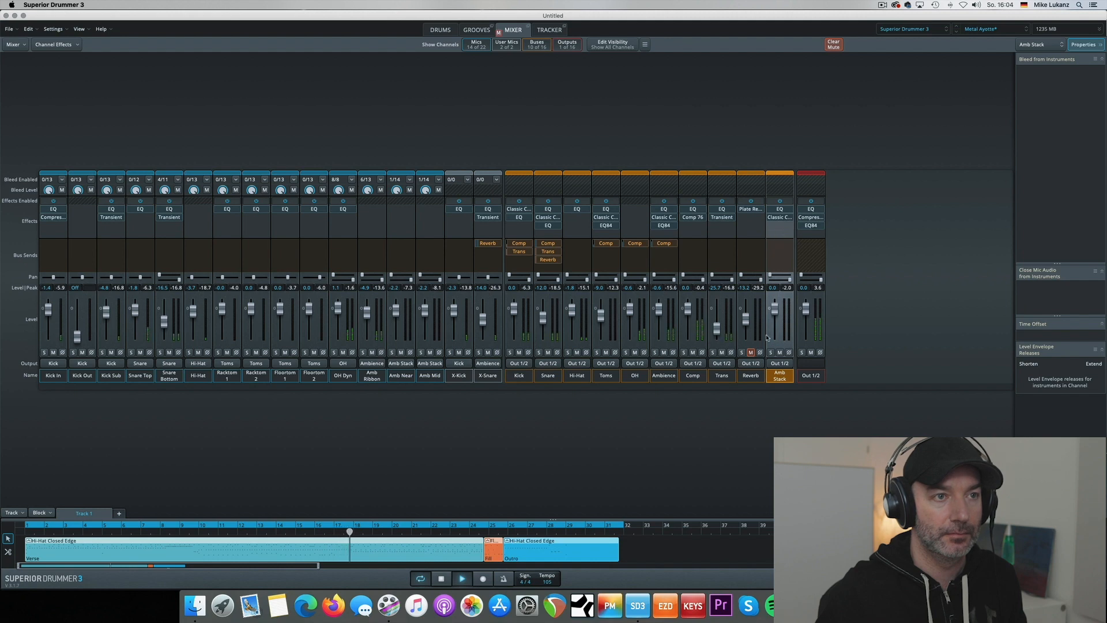
left_click(770, 353)
key("space")
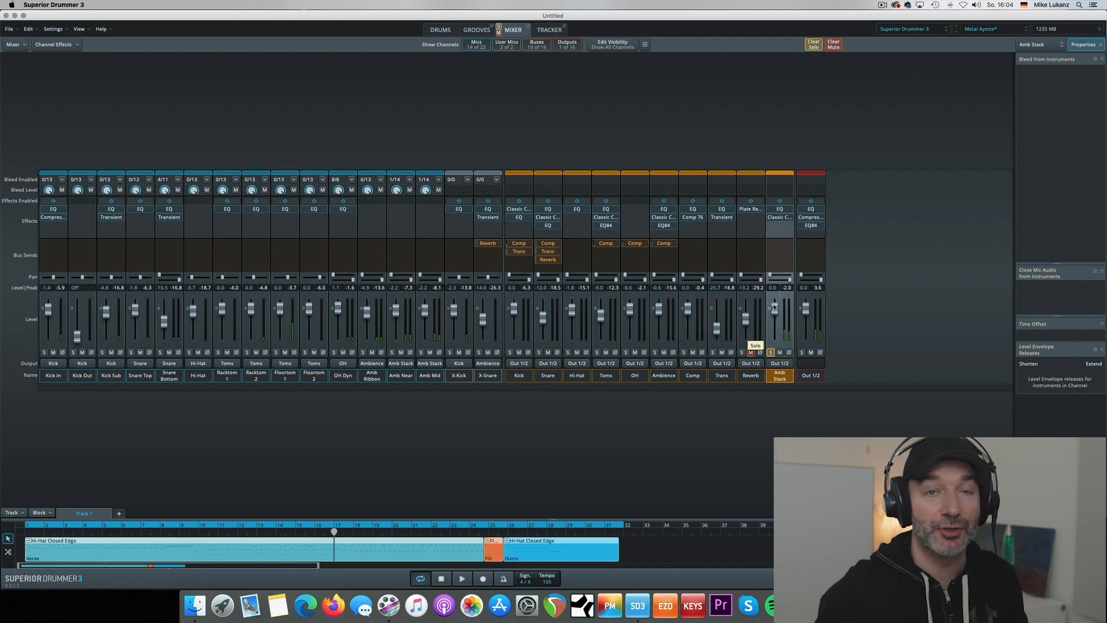
Set the Amb Stack Classic Compressor to a -23.5 dB threshold and 4.70:1 ratio while listening to the groove.
left_click(780, 218)
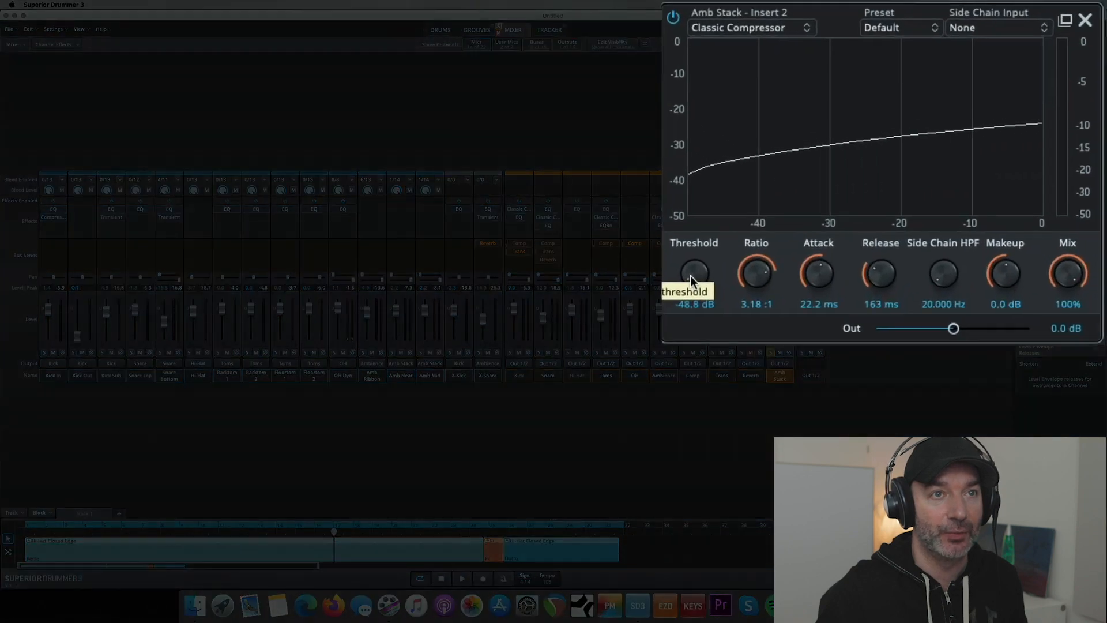
left_click_drag(819, 223, 829, 196)
left_click_drag(707, 219, 759, 253)
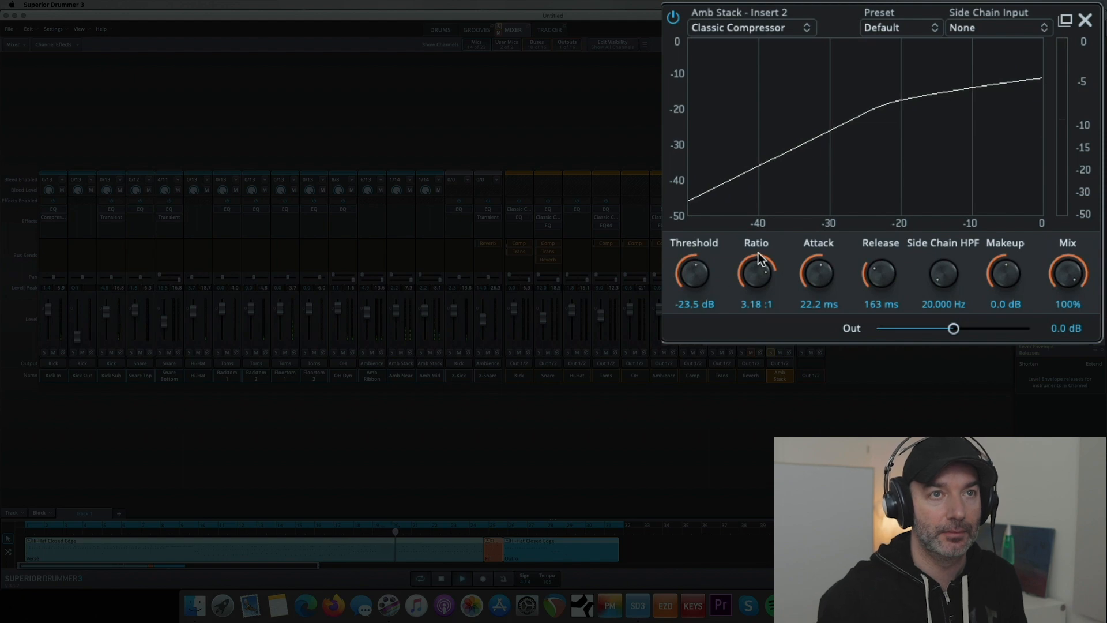
left_click_drag(759, 252, 823, 245)
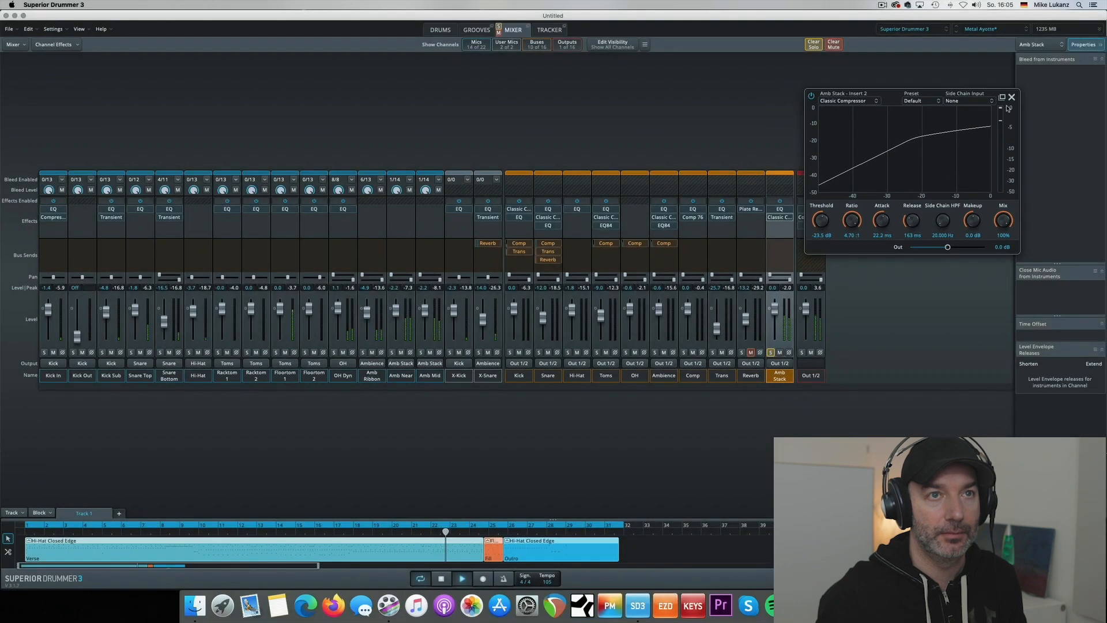
key("space")
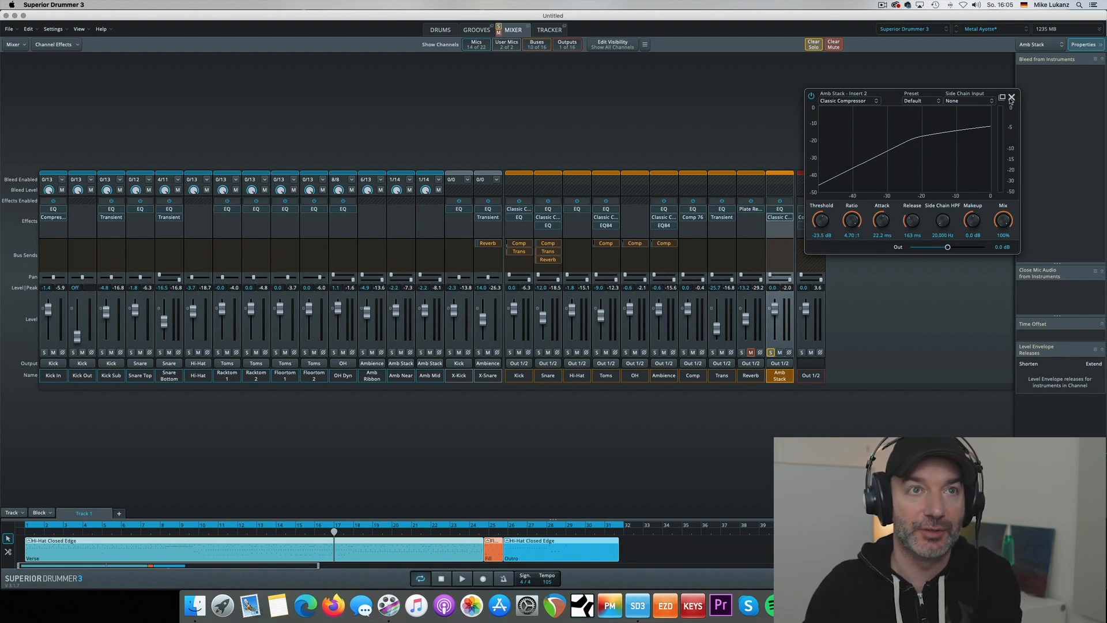
Copy the EQ84 from the Ambience bus to the Amb Stack bus and listen to Amb Stack soloed.
left_click(1011, 98)
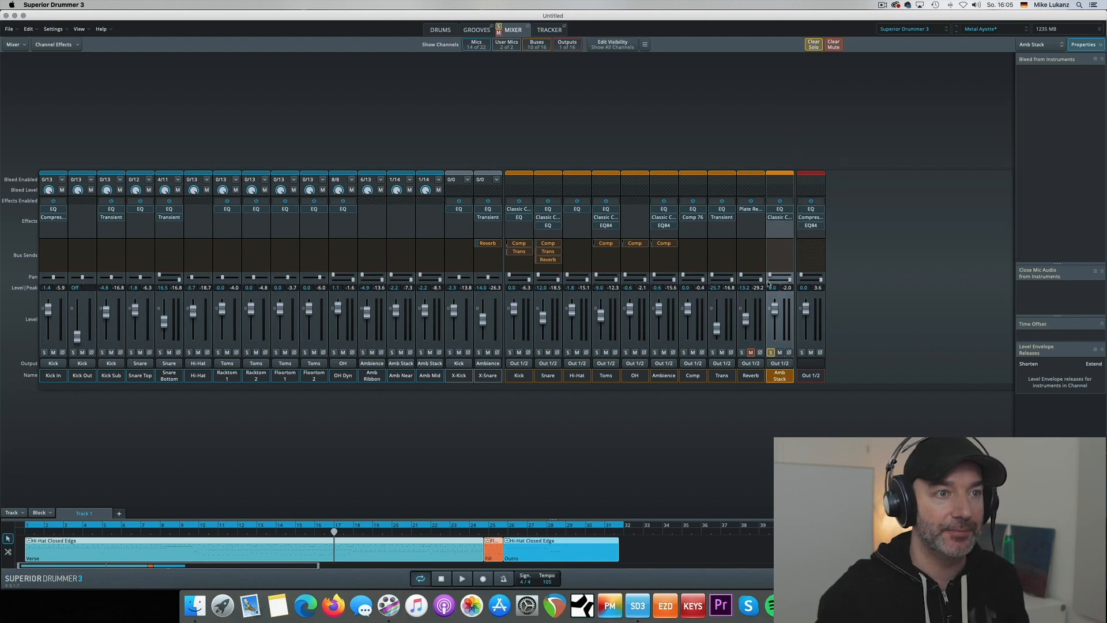
left_click(770, 353)
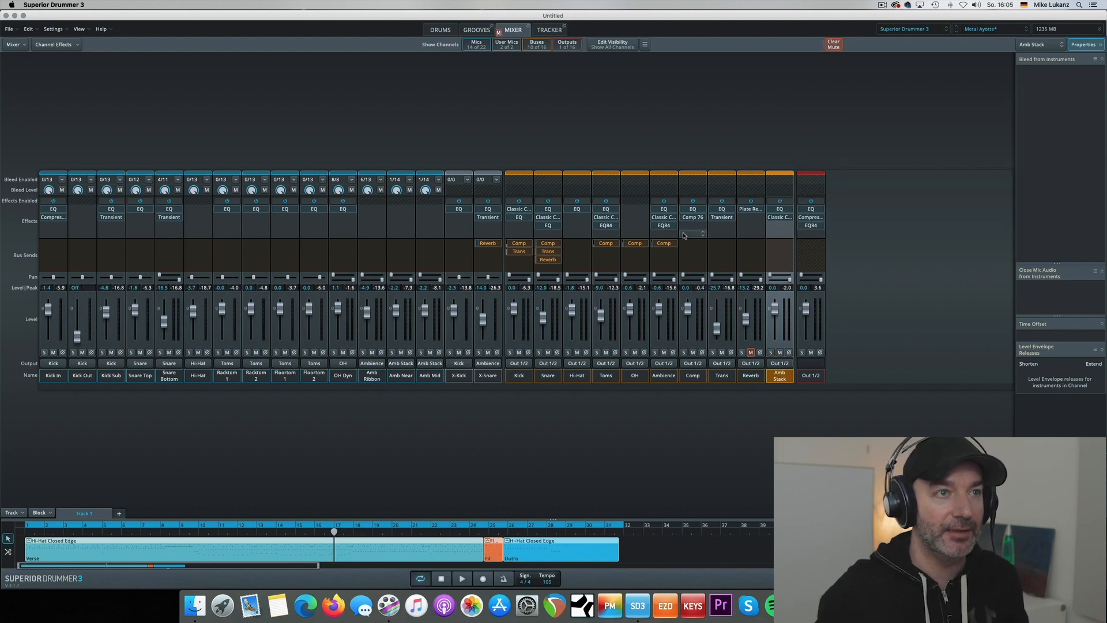
left_click(664, 225)
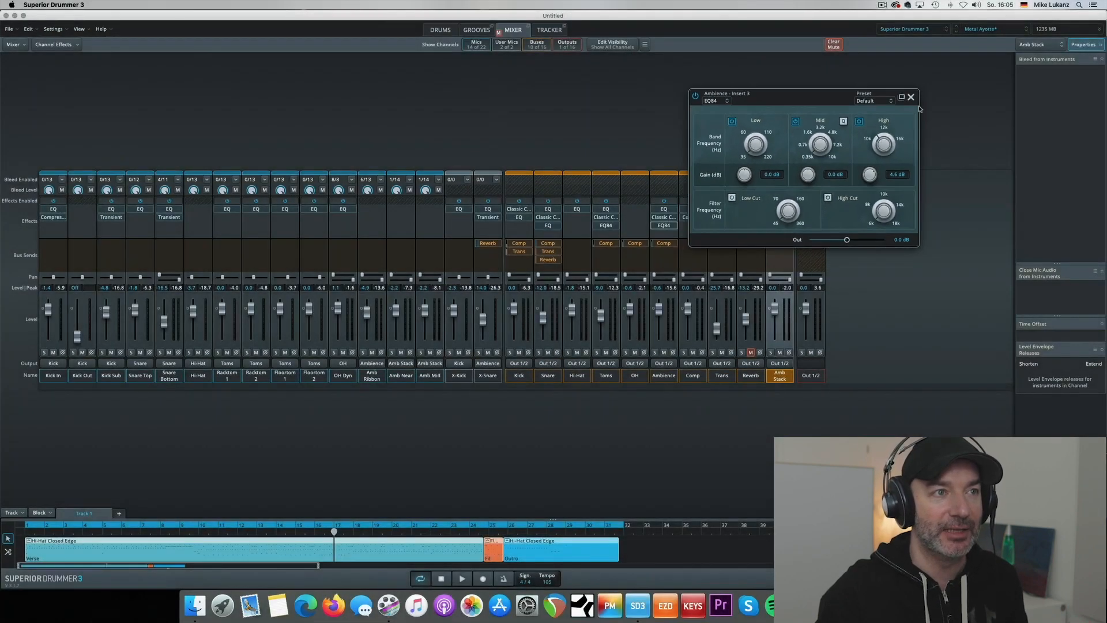
left_click(911, 97)
mouse_move(668, 226)
left_click_drag(668, 228, 780, 232)
key("space")
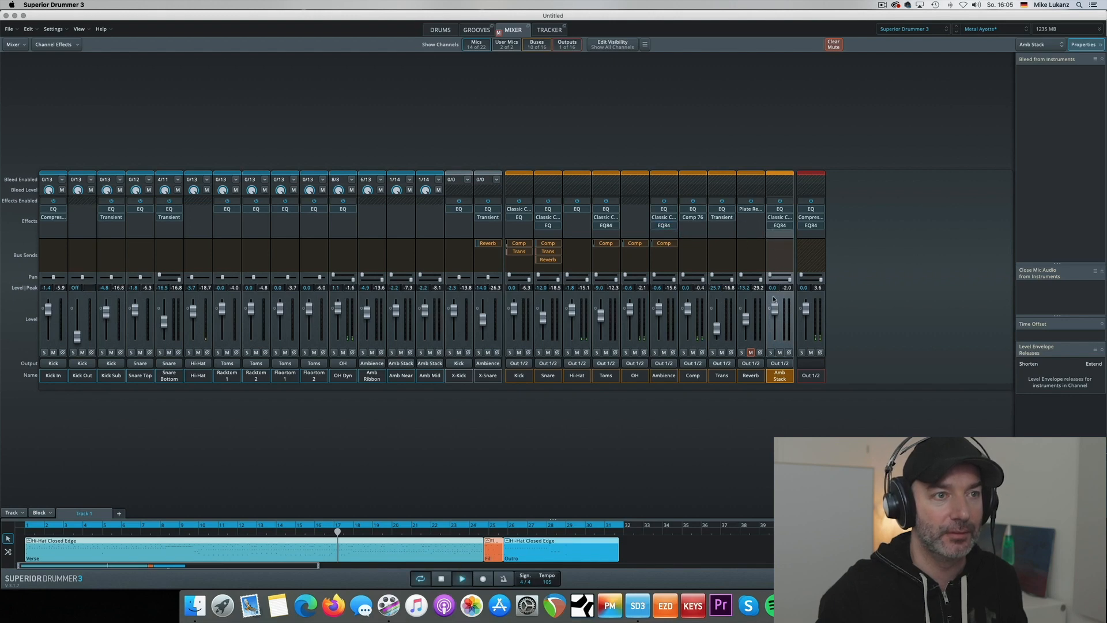
left_click(771, 352)
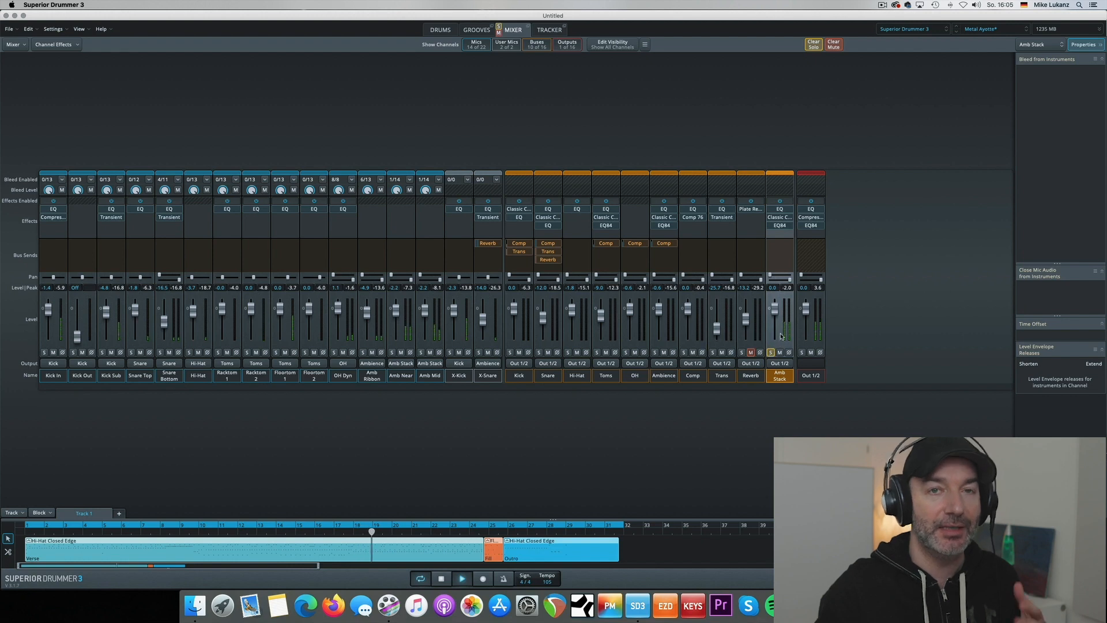
key("space")
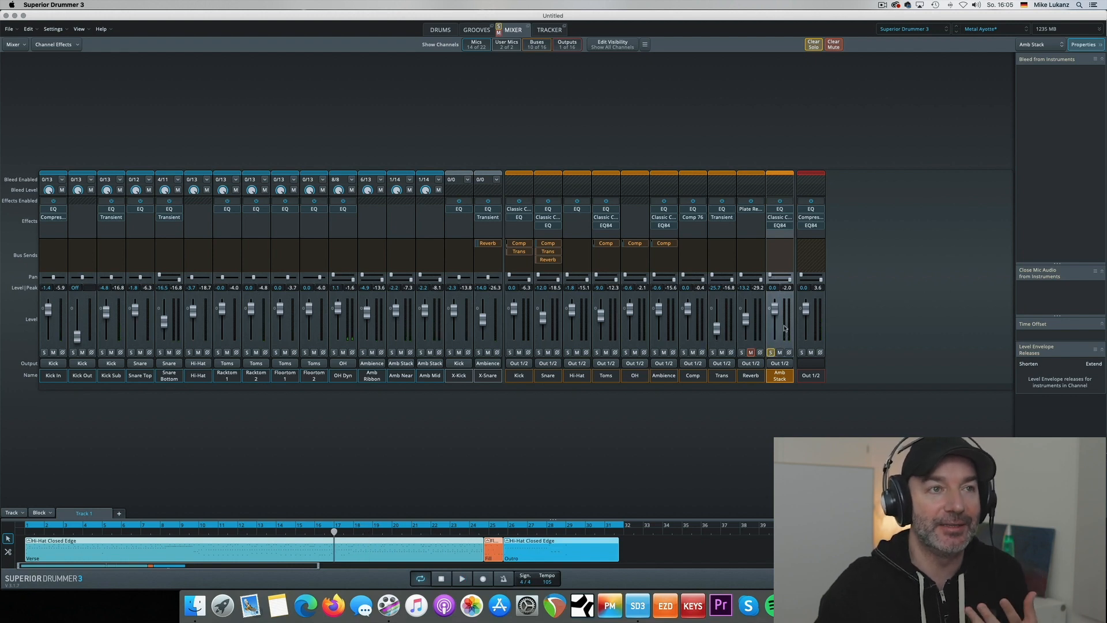
Set the high band gain of the Amb Stack EQ84 to 1.2 dB and listen to the soloed bus.
left_click(780, 225)
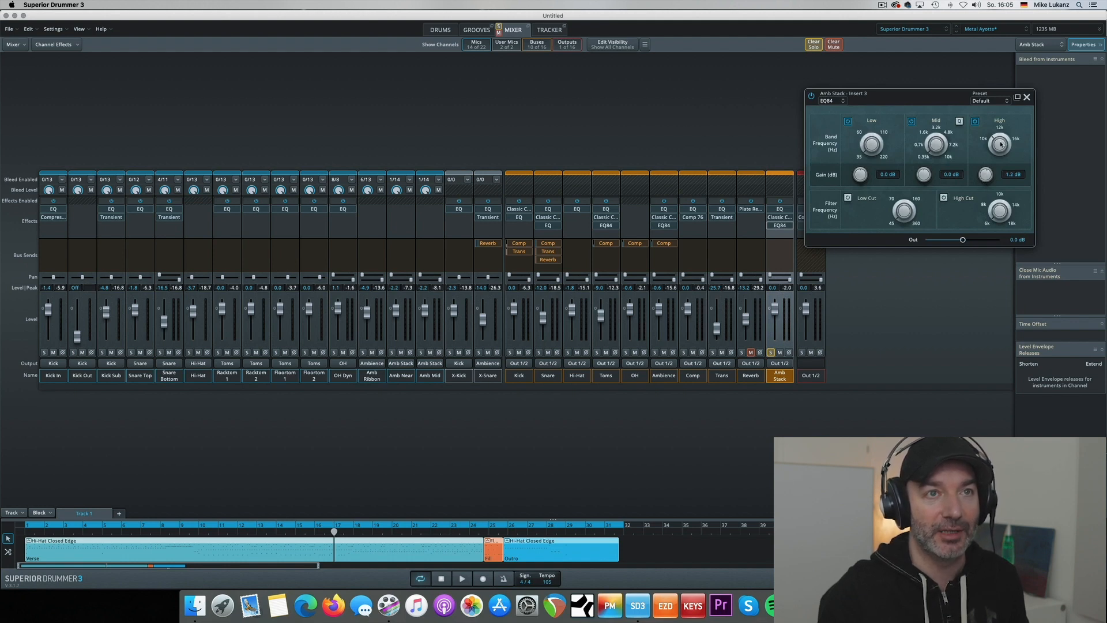
left_click(1028, 99)
key("space")
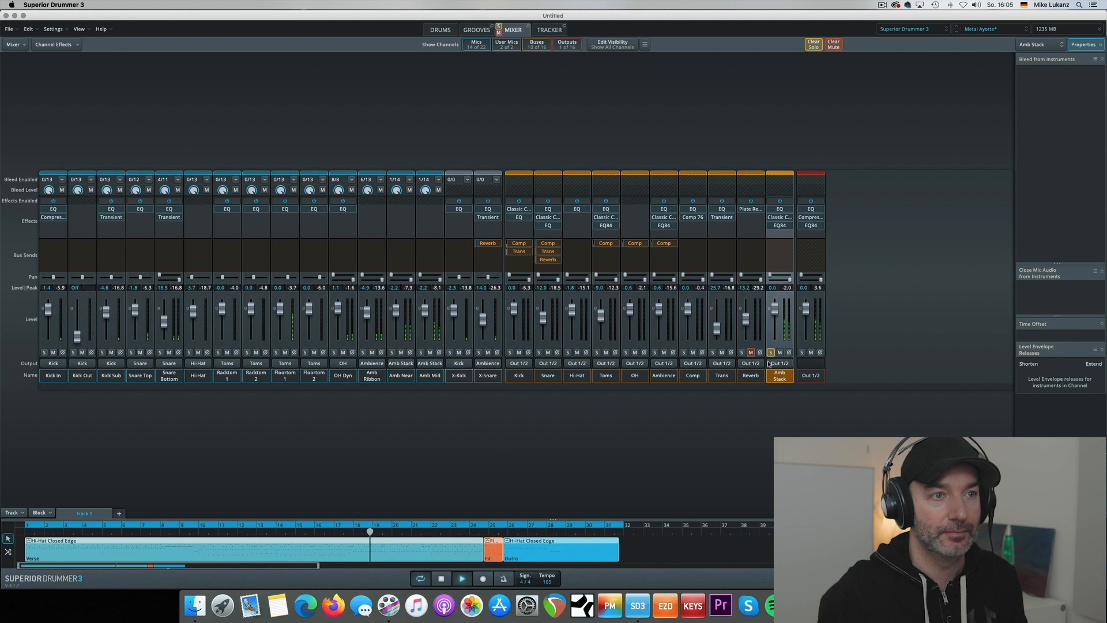
key("space")
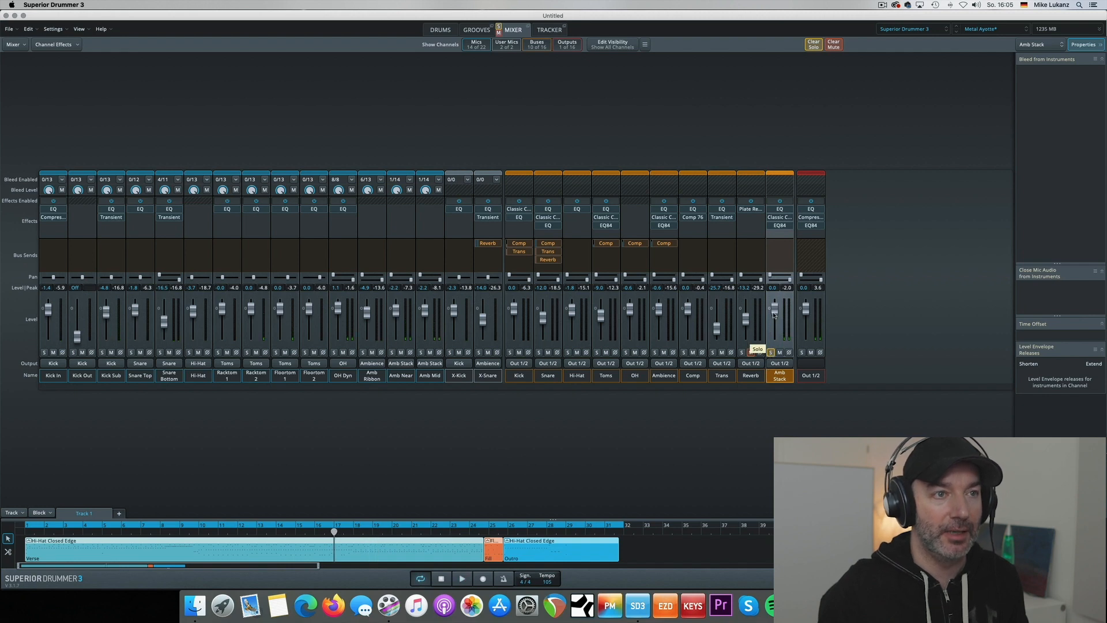
Unsolo Amb Stack and set its level to -5.4 dB while listening to the full groove.
left_click(771, 352)
key("space")
left_click_drag(775, 309, 776, 317)
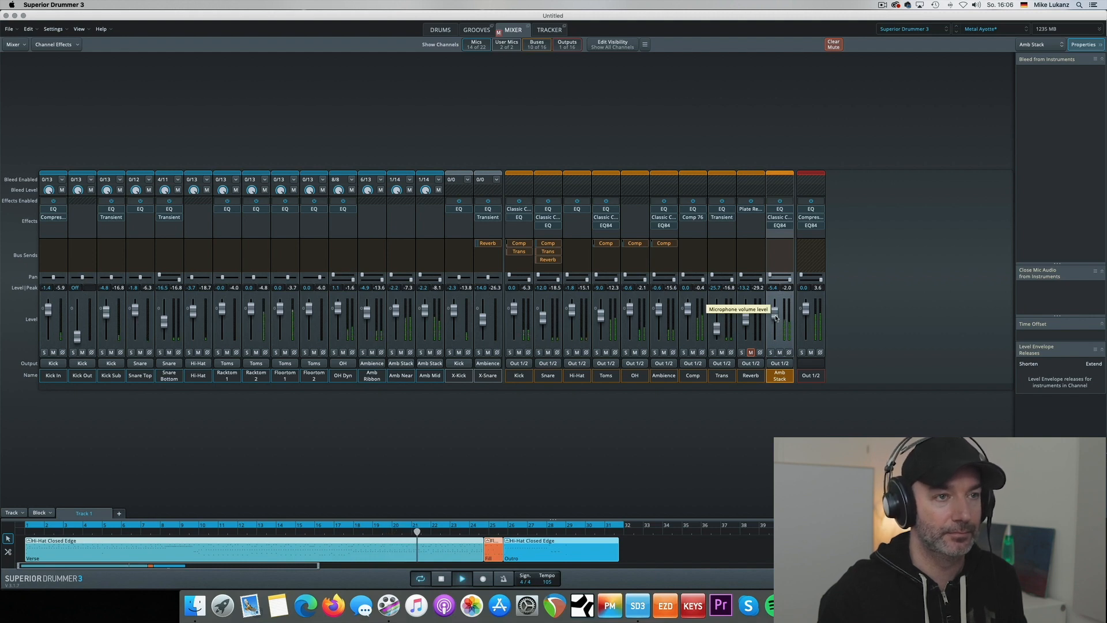
key("space")
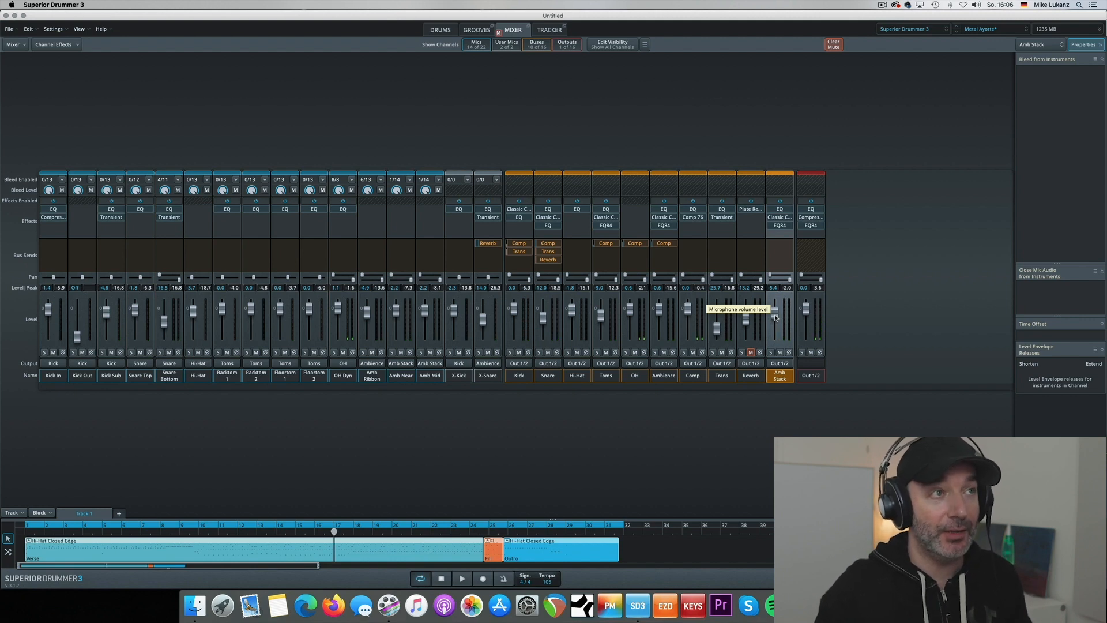
Reset the kit with the Default preset, and reload the Metal Ayotte preset from Metal/Heavy Rock.
left_click(441, 30)
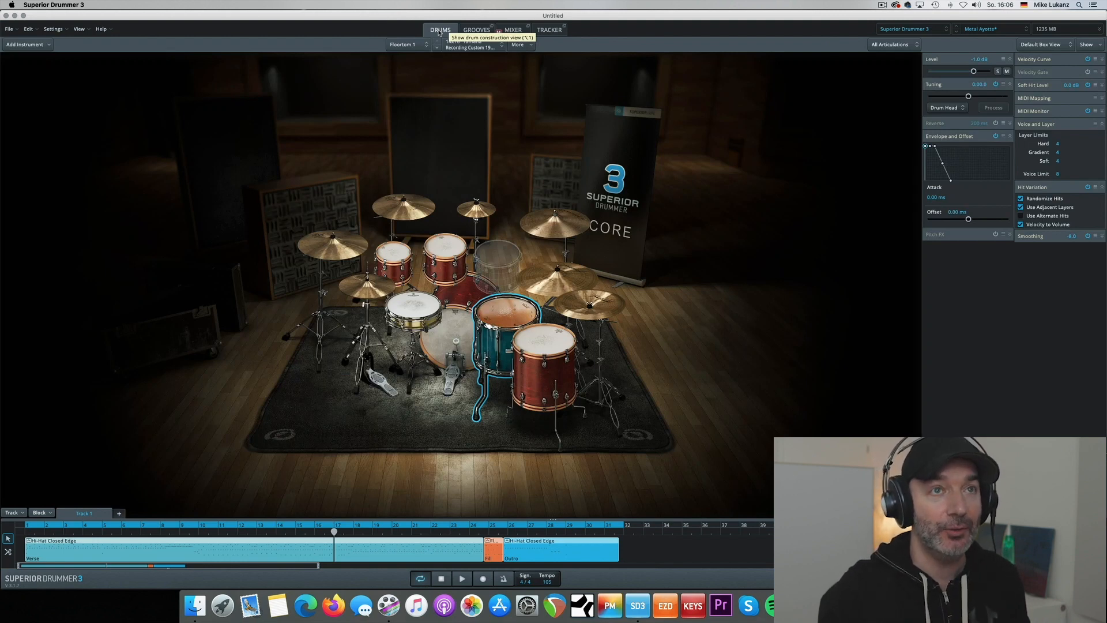
left_click(973, 31)
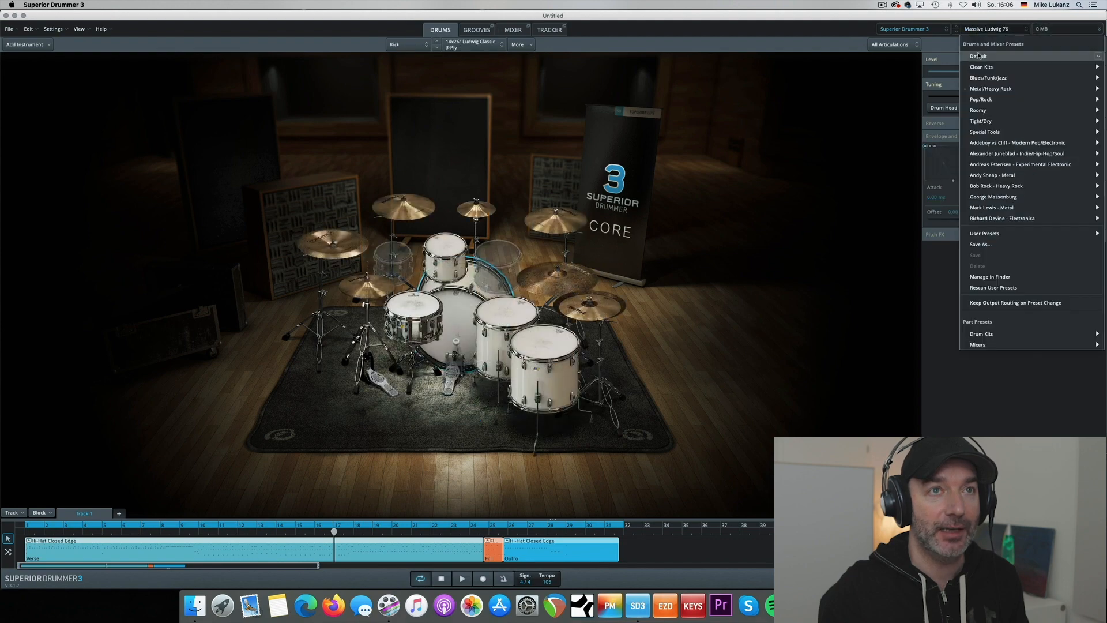
left_click(979, 55)
left_click(982, 29)
mouse_move(987, 100)
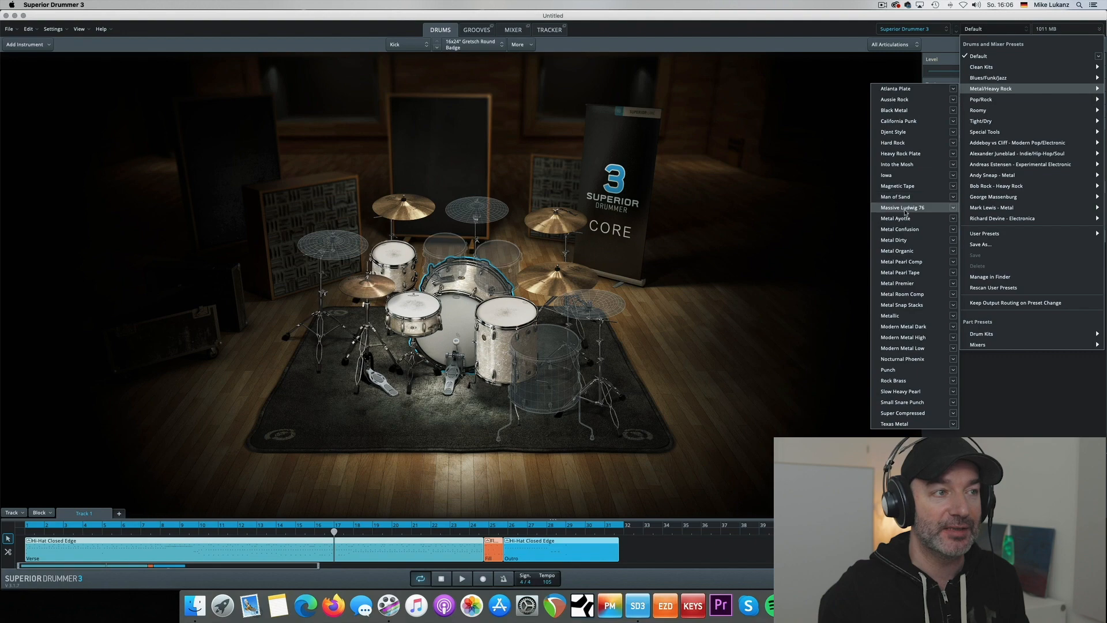
left_click(909, 218)
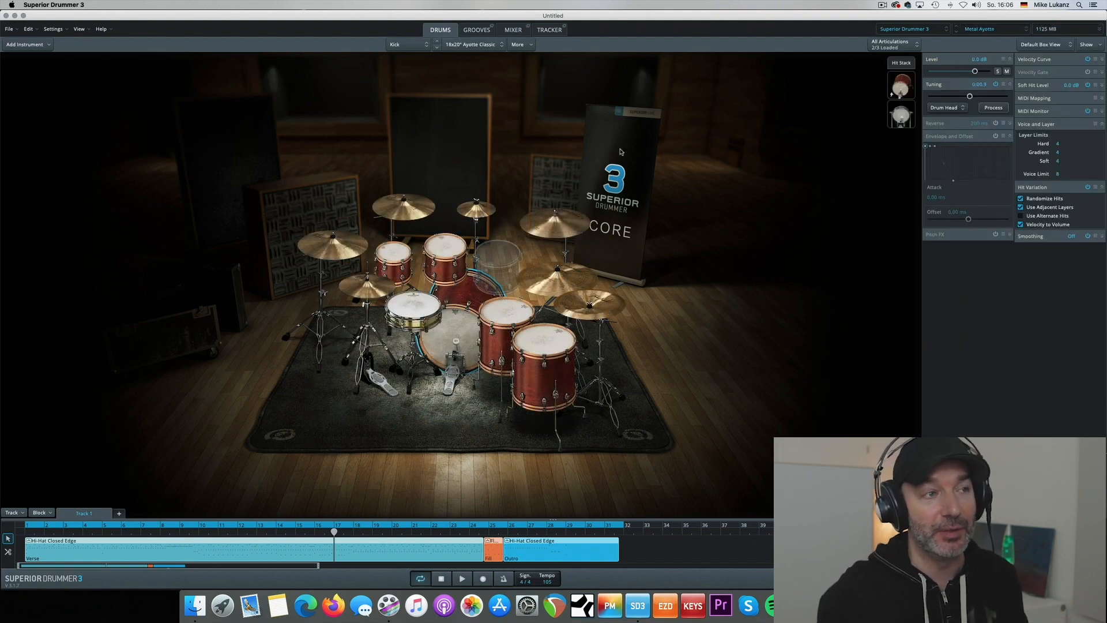
Stack the Death library's 14x16" Yamaha Recording Custom floor tom onto the Center articulation of Floortom 1, using new mixer channels.
right_click(512, 333)
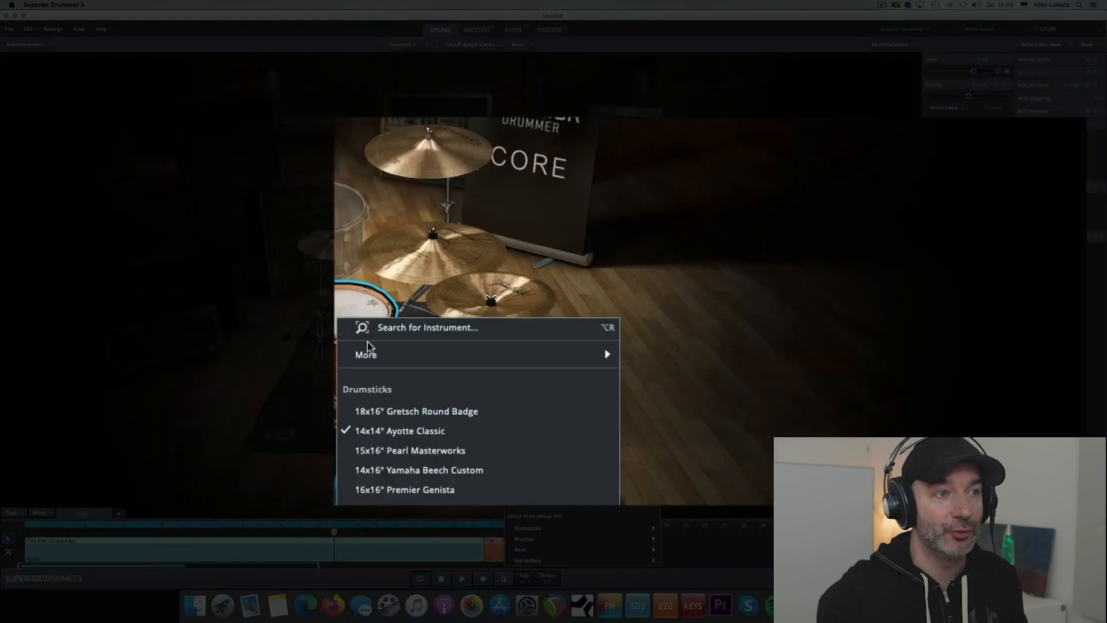
mouse_move(369, 349)
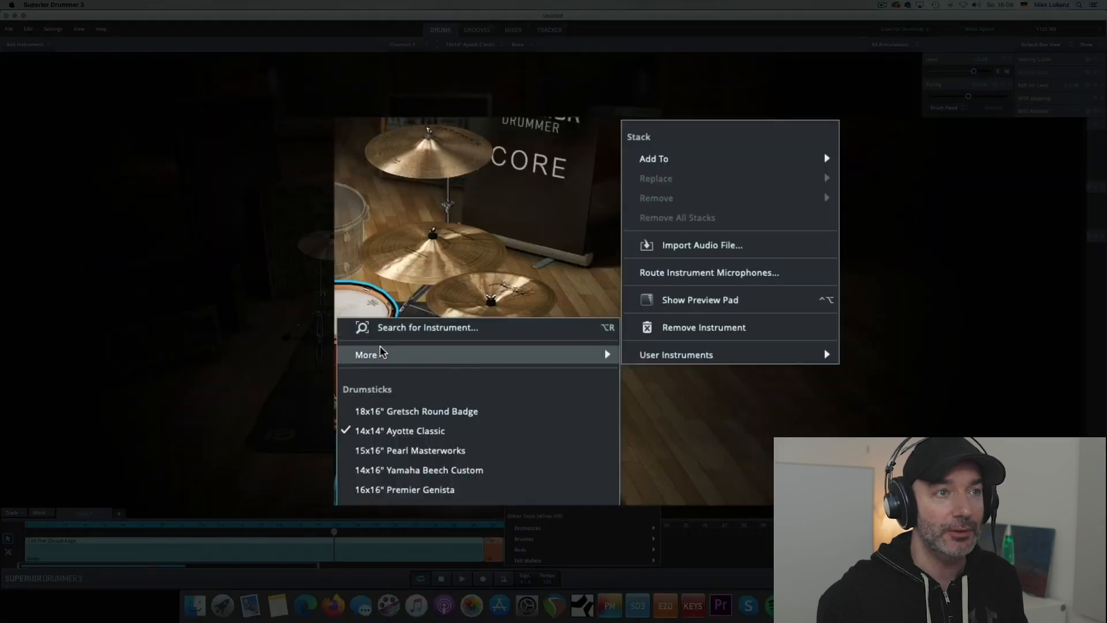
mouse_move(683, 167)
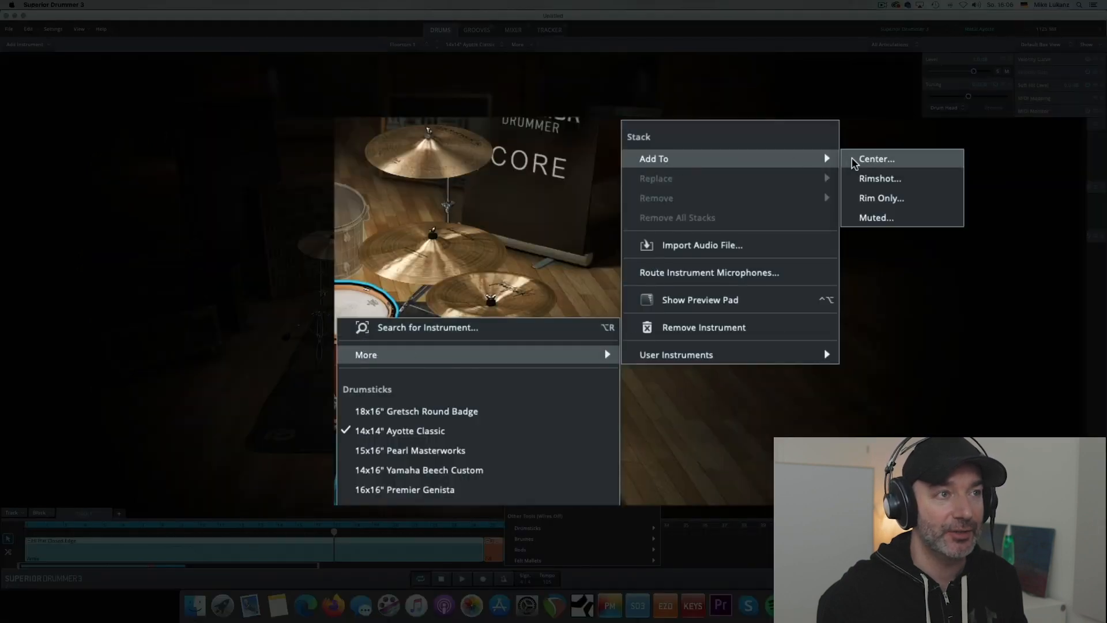
left_click(854, 161)
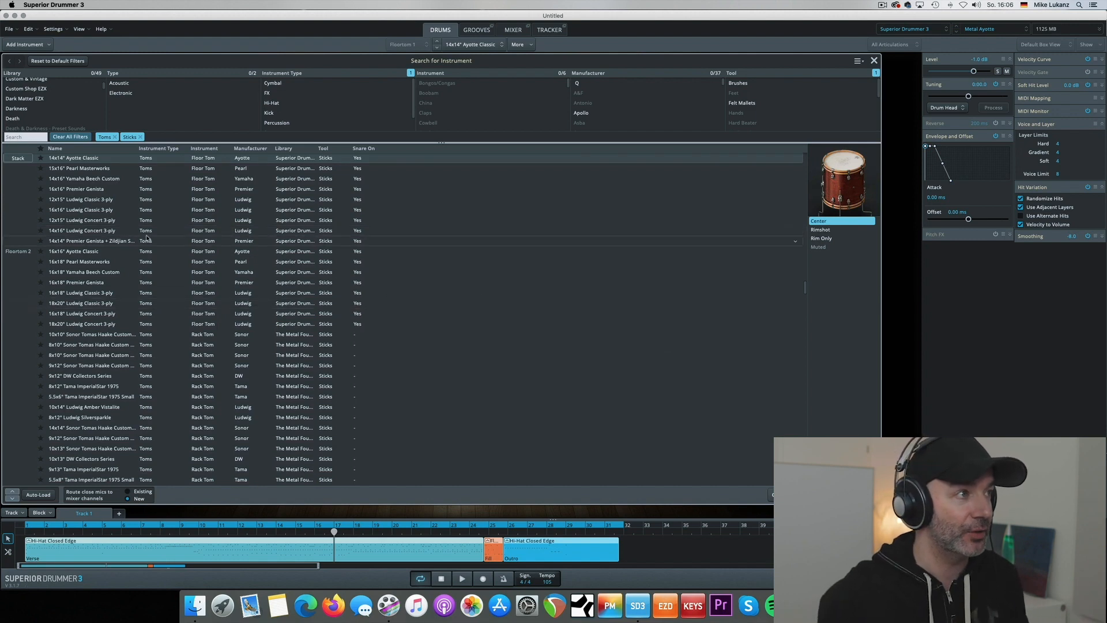
left_click(56, 119)
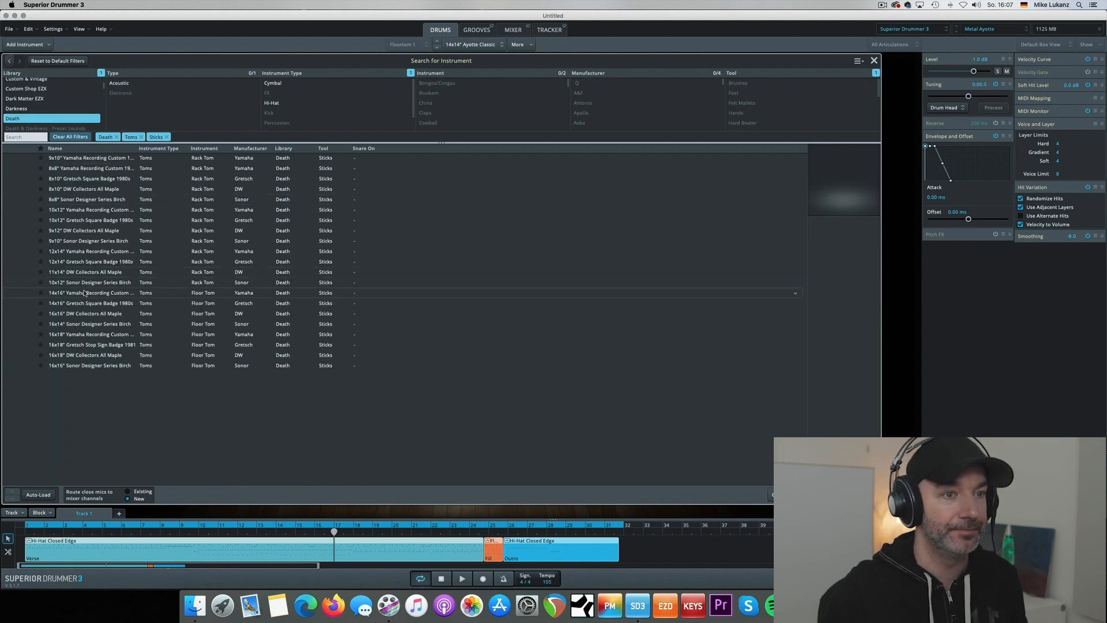
left_click(85, 293)
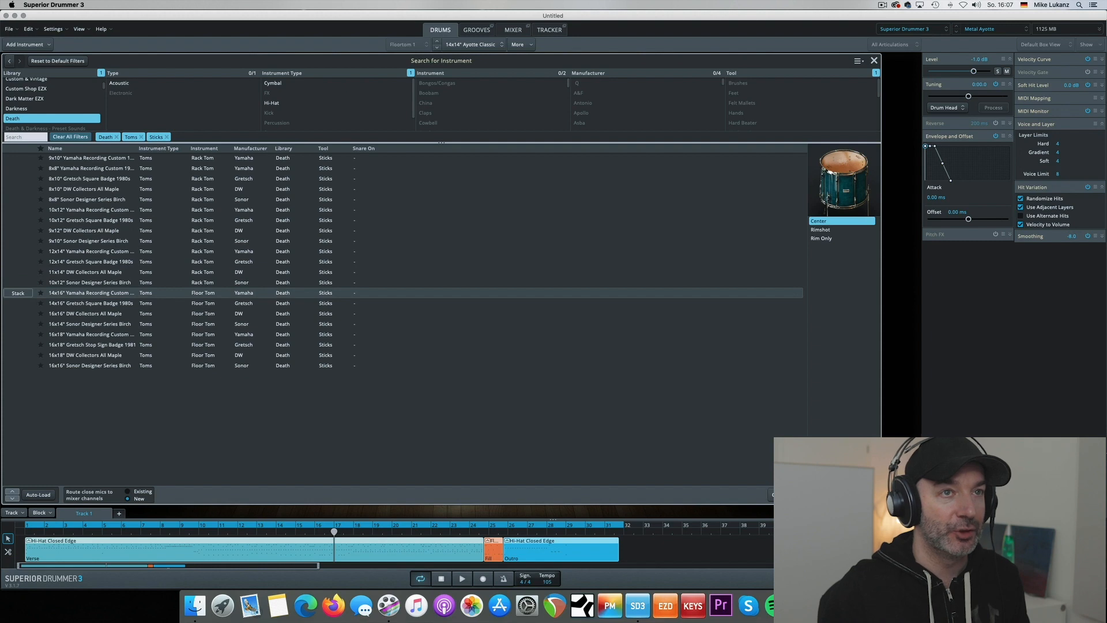
left_click(855, 495)
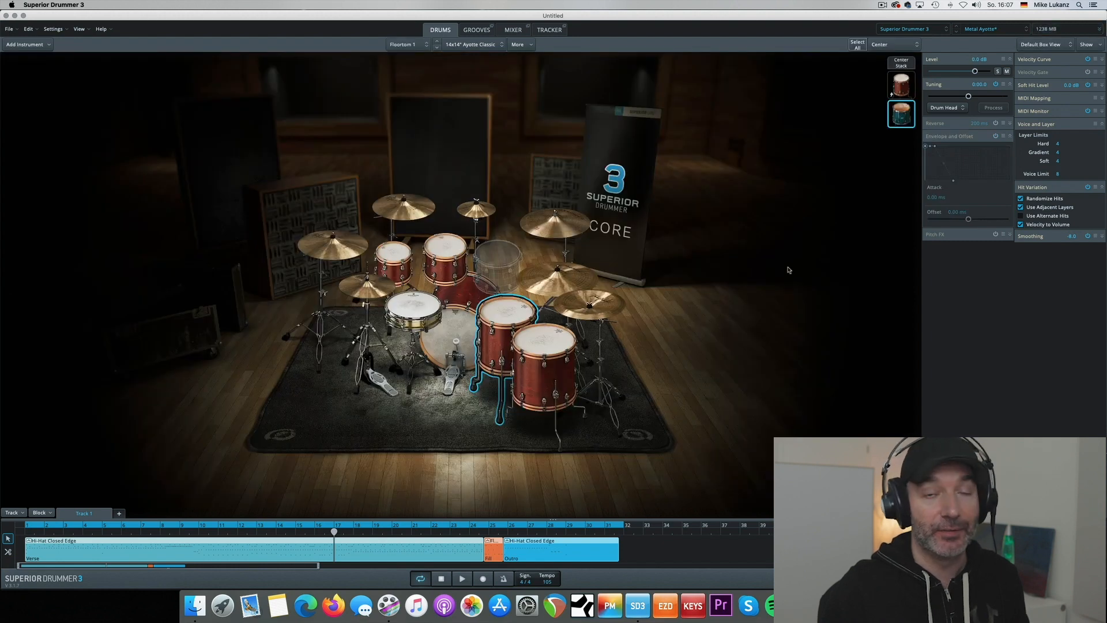
Play the groove from around bar 17 to hear the stacked floor tom in the kit.
left_click(350, 534)
key("space")
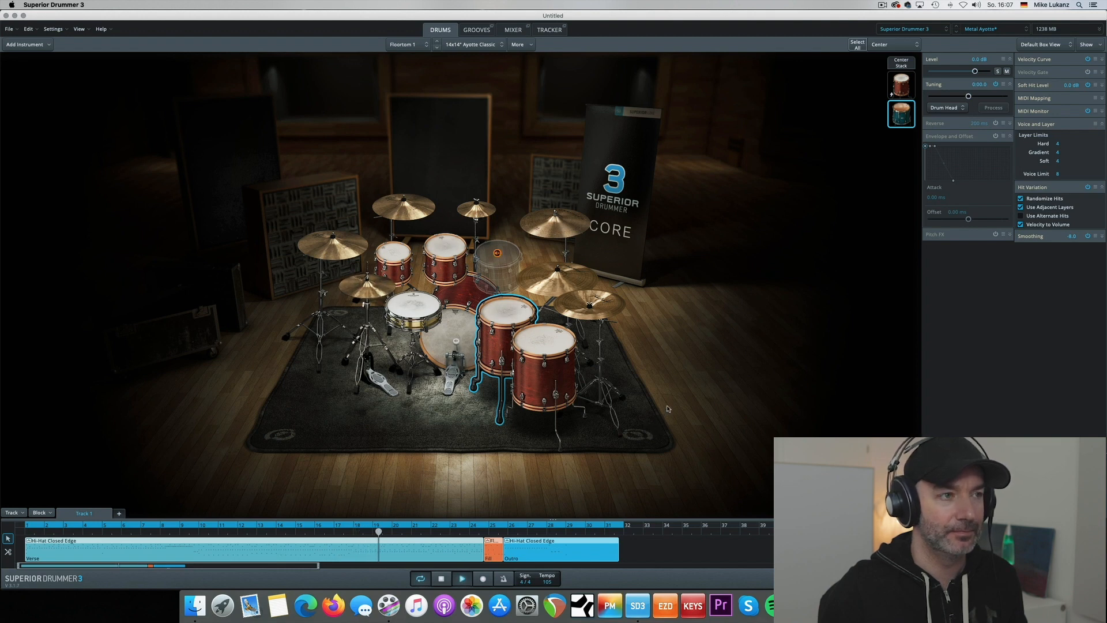
key("space")
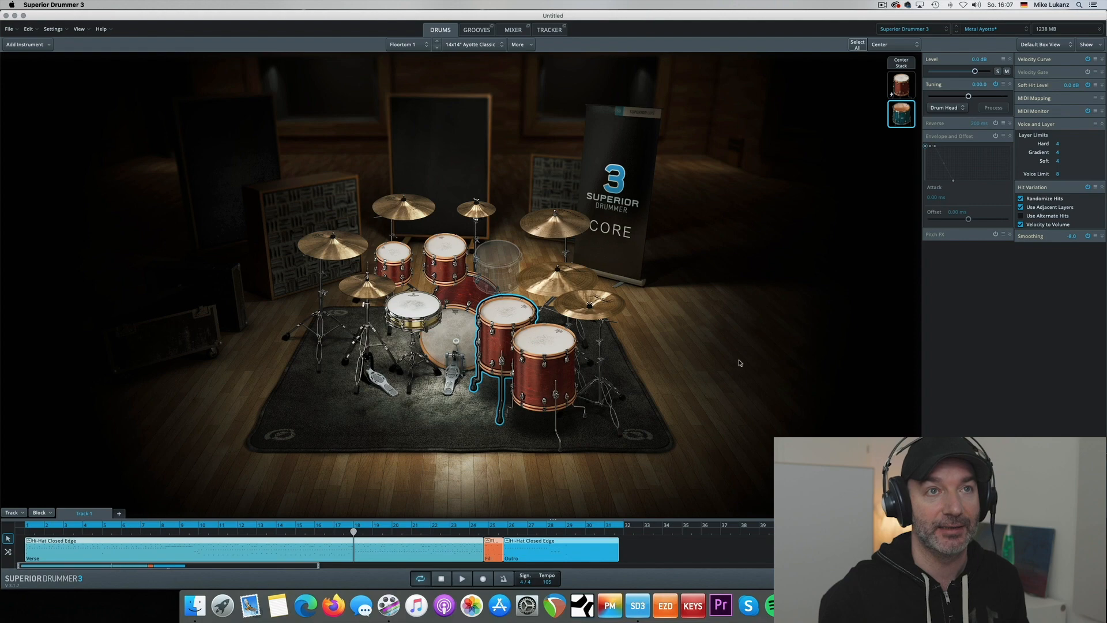
Set the stacked Yamaha tom's level to -10.6 dB, comparing the groove with the stack muted and unmuted.
left_click_drag(975, 72, 894, 49)
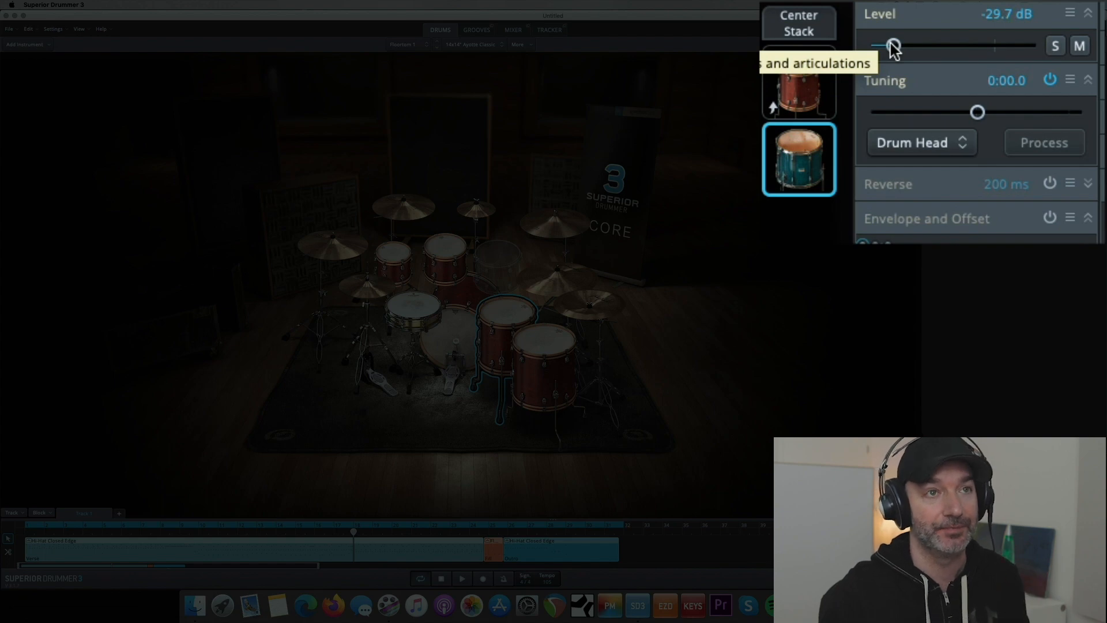
left_click_drag(893, 49, 956, 50)
left_click(1084, 49)
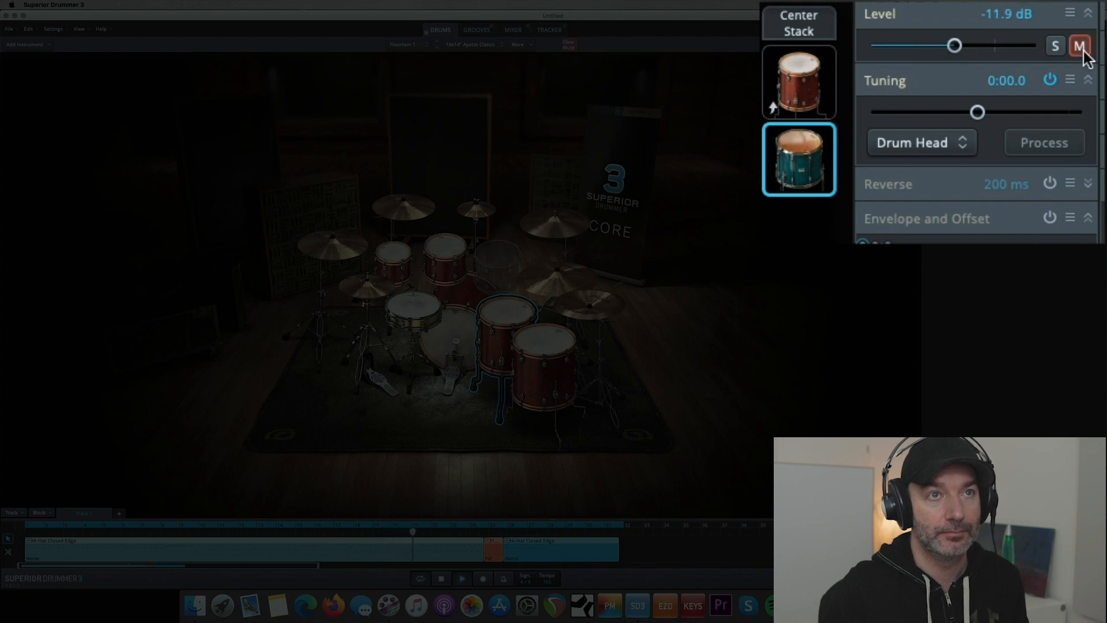
left_click(1080, 47)
left_click_drag(957, 48, 965, 48)
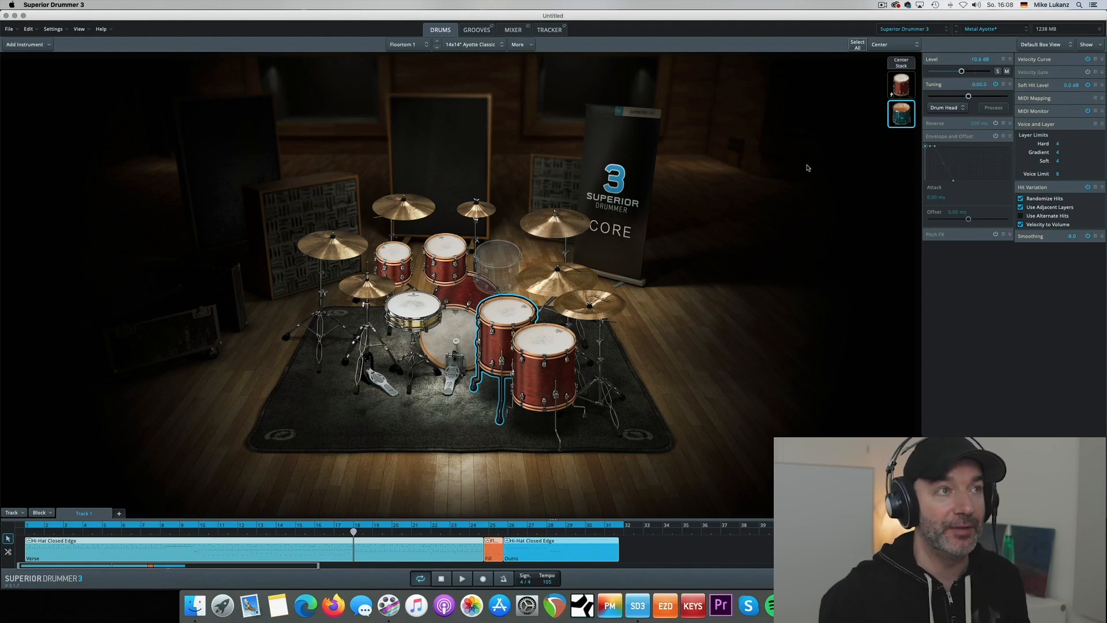
Route the outputs of both X-Floortom 1 Top and X-Floortom 1 Bottom to the Toms bus.
left_click(514, 31)
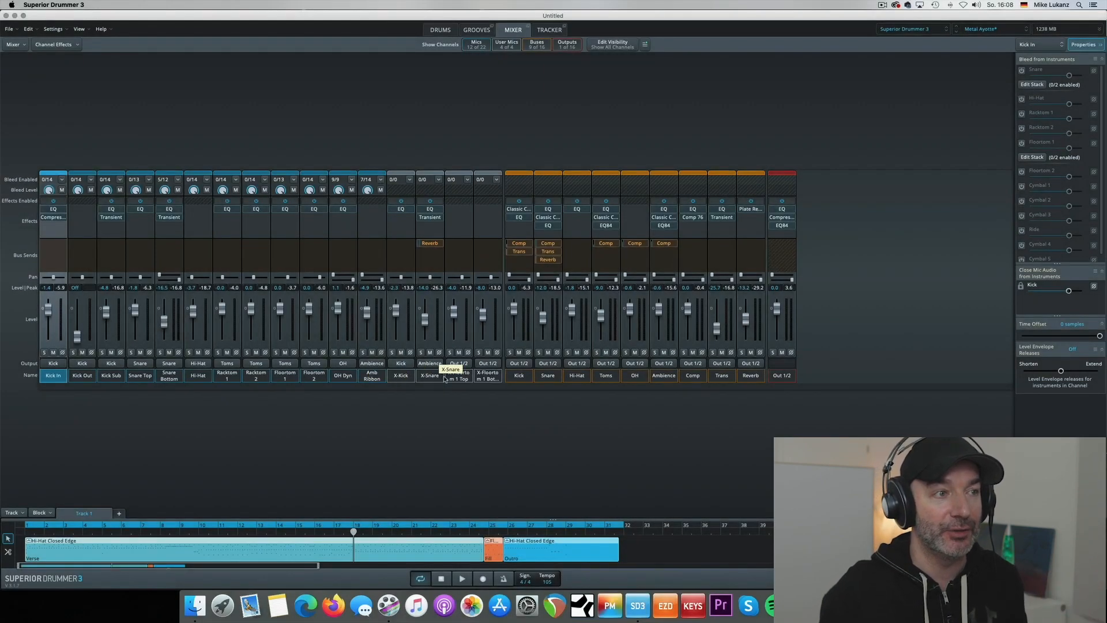
left_click(462, 377)
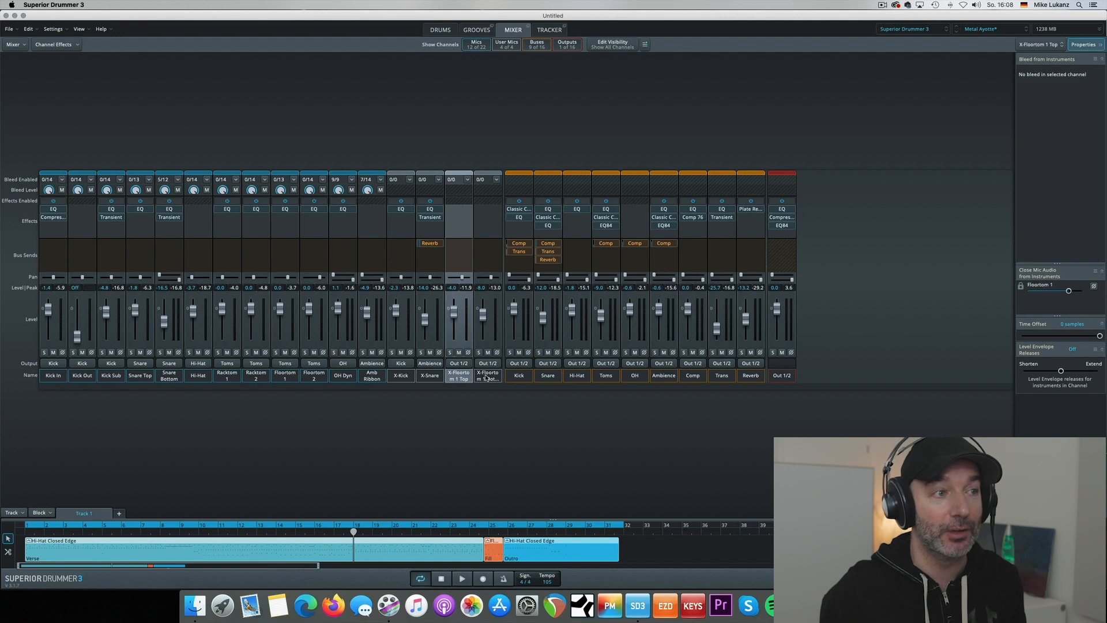
left_click(487, 379)
left_click(460, 379, "shift")
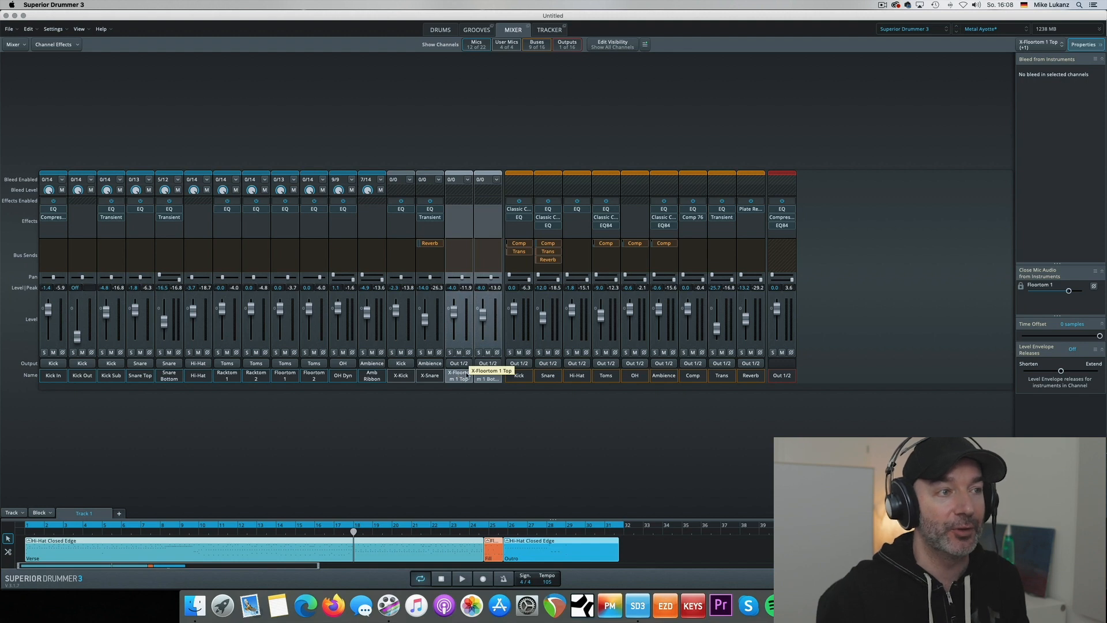
left_click(459, 364)
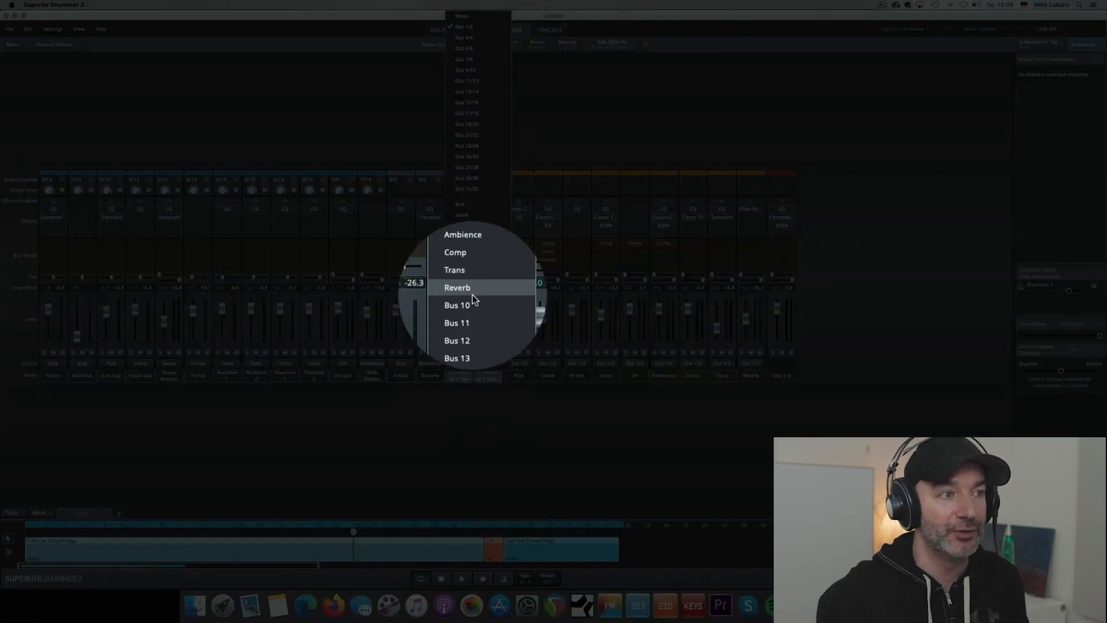
left_click(468, 237)
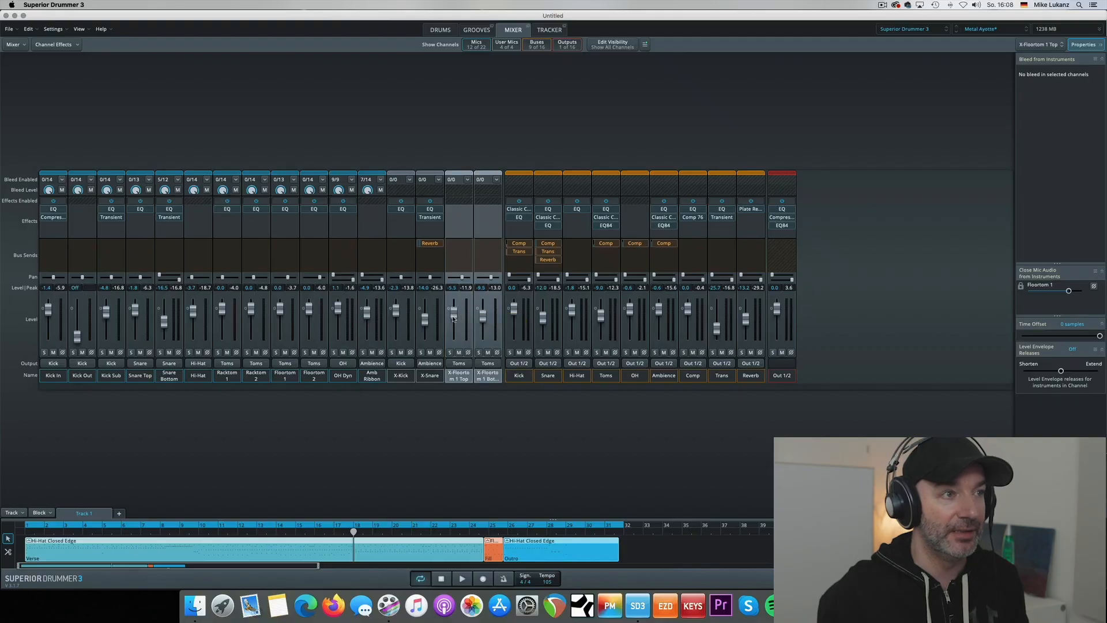
Raise the two X-Floortom 1 channels together to -2.0 dB for Top and -6.0 dB for Bottom while listening.
left_click_drag(453, 316, 453, 314)
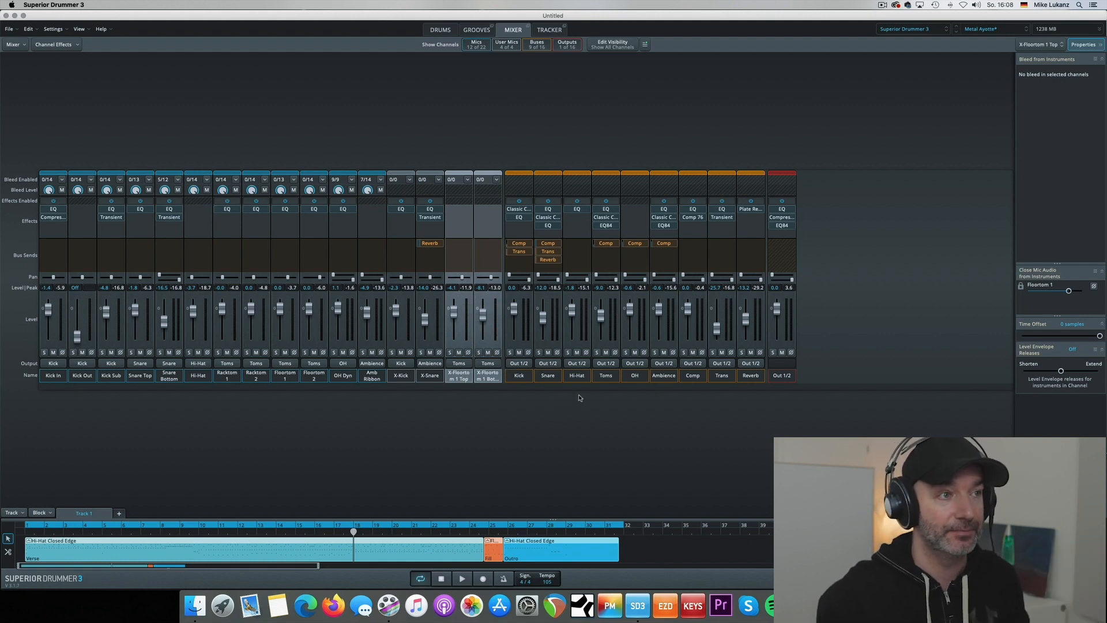
key("space")
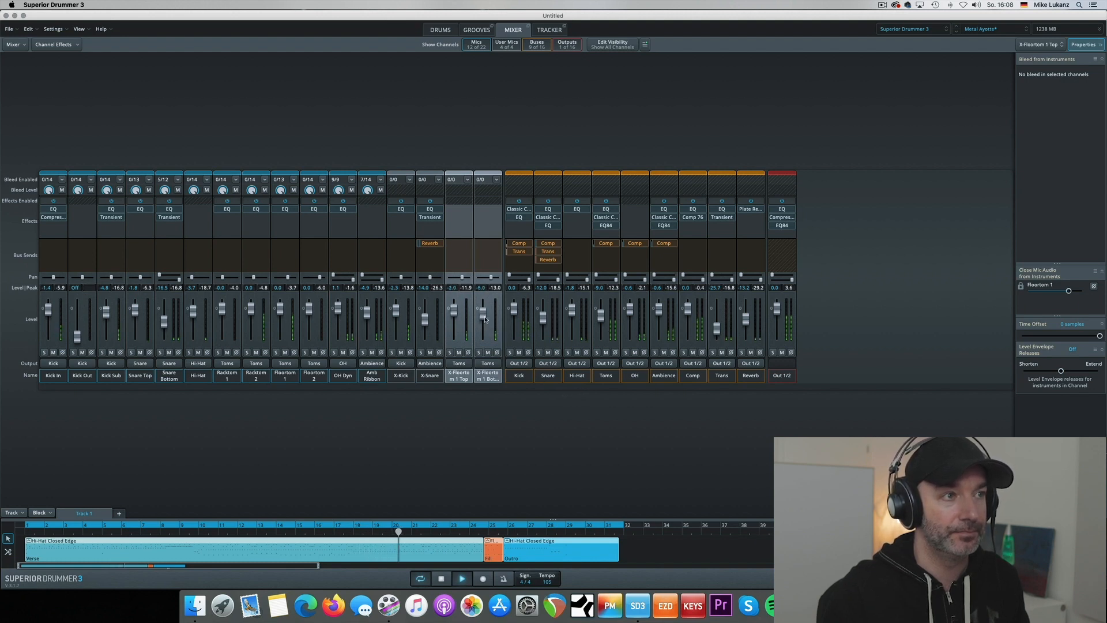
key("space")
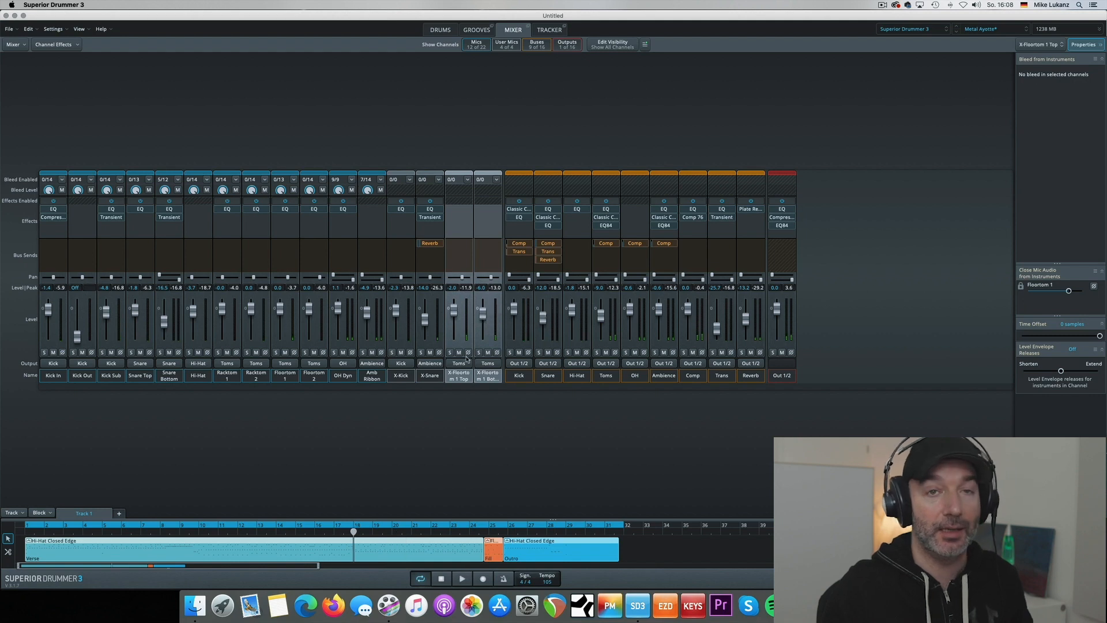
Adjust the X-Floortom 1 Top channel's pan to the right, using Floortom 1's pan of 27 right as reference.
left_click(461, 376)
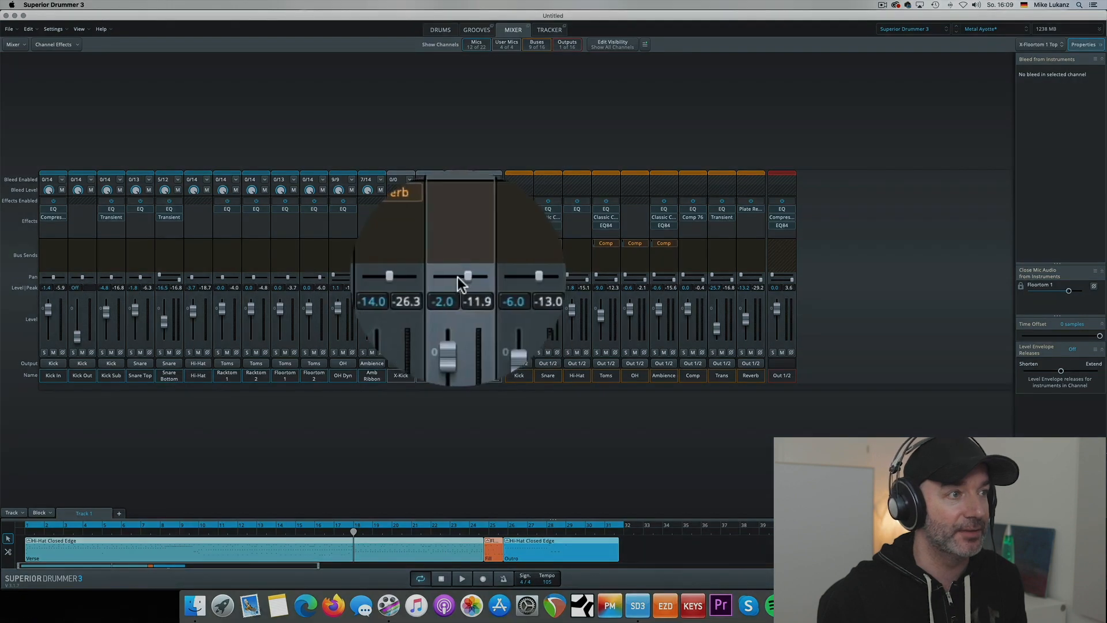
mouse_move(289, 281)
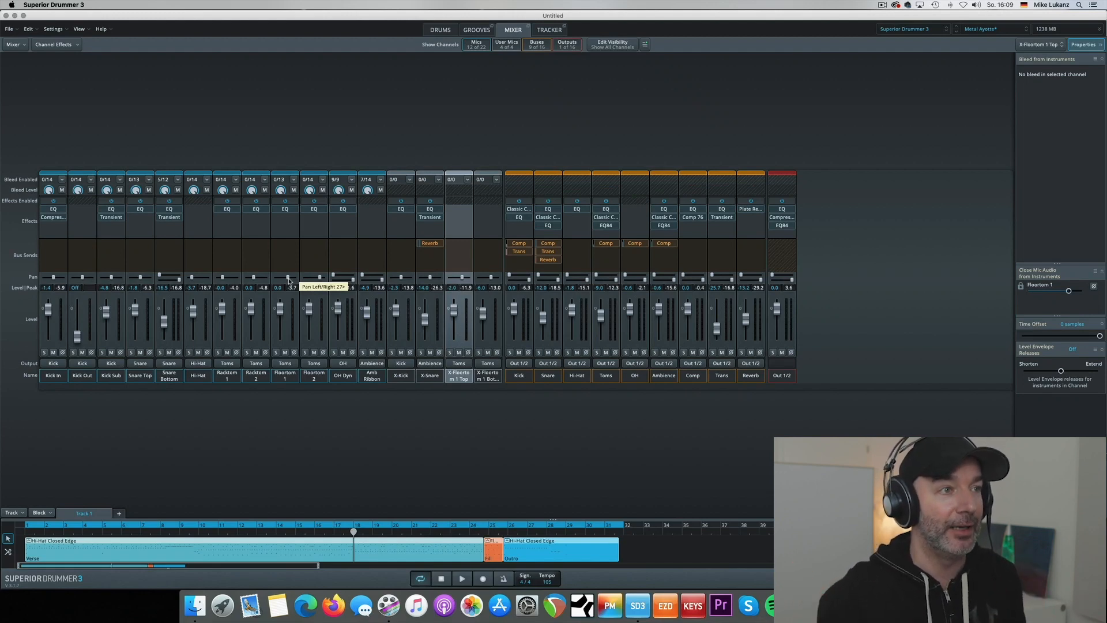
left_click(464, 281)
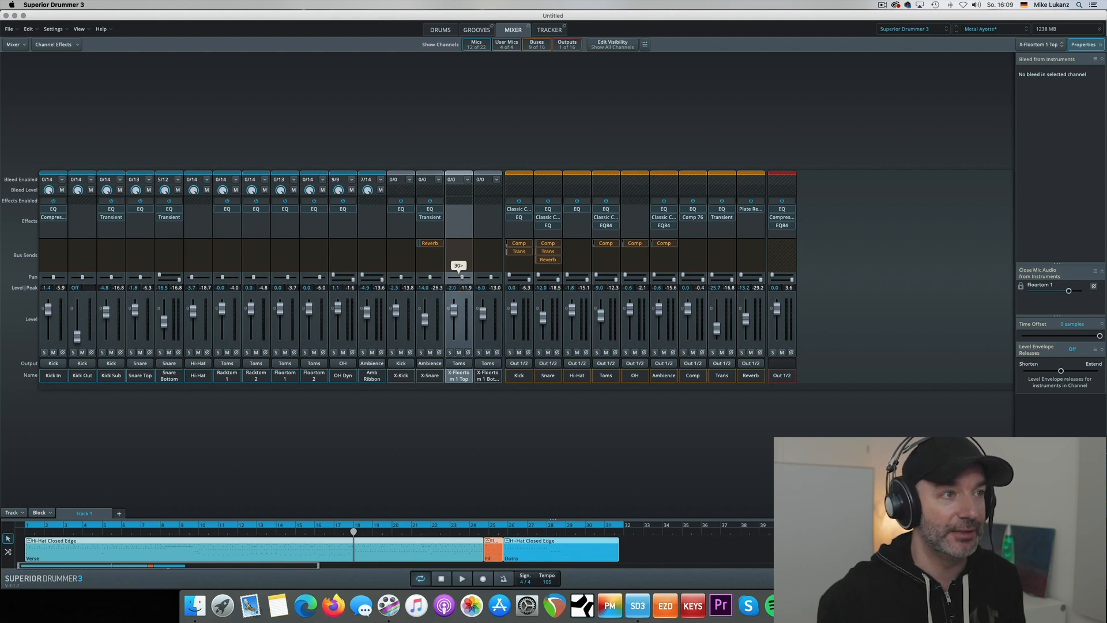
left_click_drag(464, 281, 462, 281)
mouse_move(491, 280)
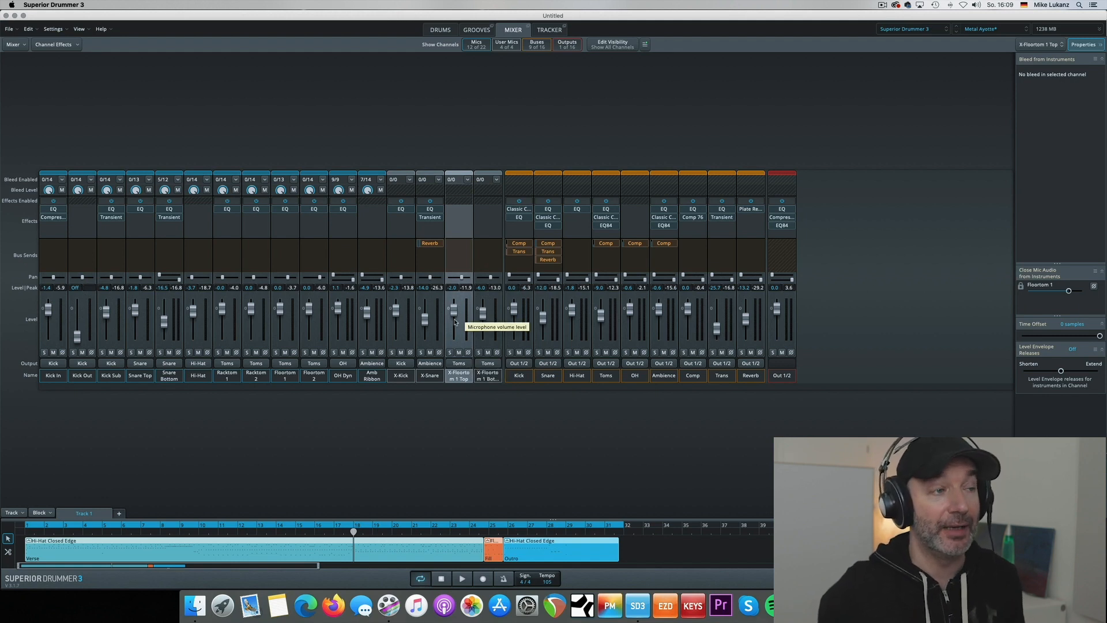
In the OH Dyn channel's Floortom 1 bleed stack, set the stacked Yamaha tom's level to -7.2 dB, and select the Amb Ribbon channel.
left_click(346, 376)
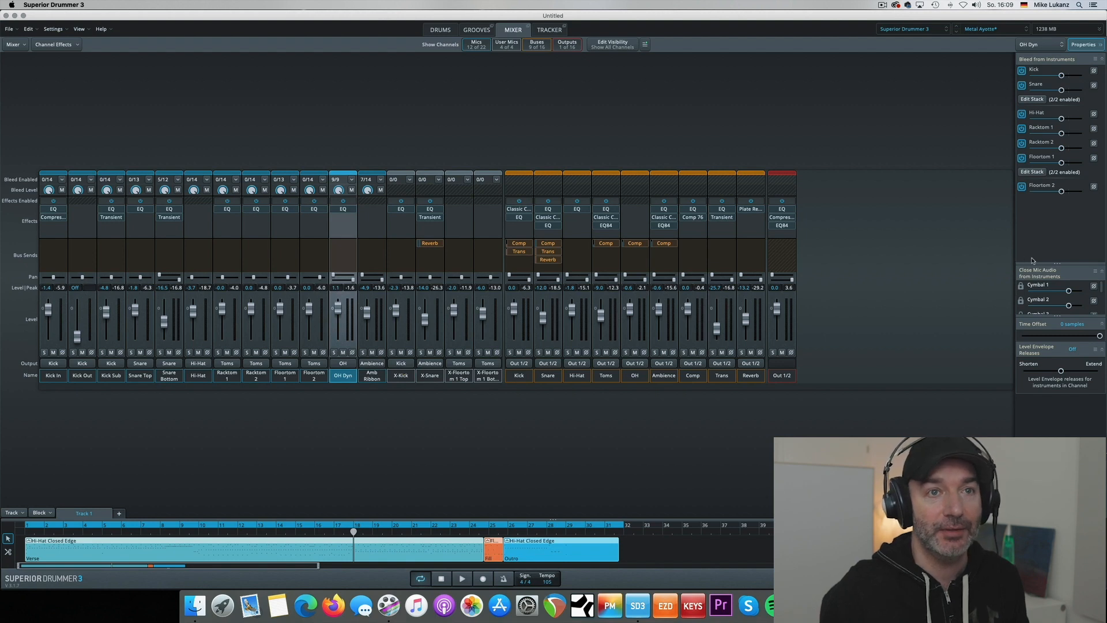
left_click_drag(1059, 264, 1058, 268)
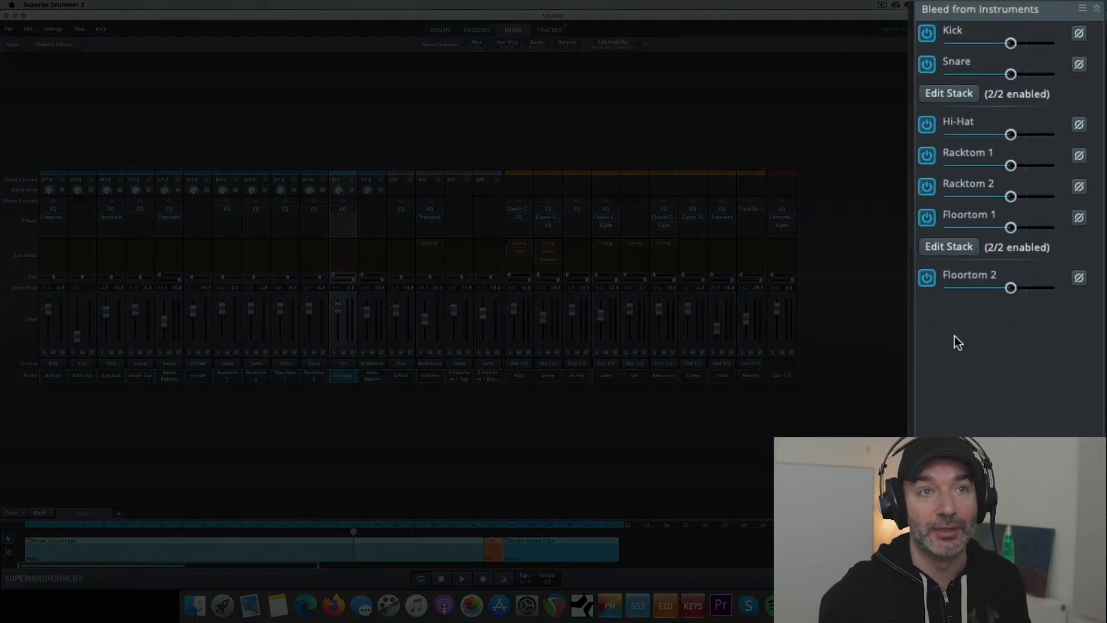
left_click(954, 248)
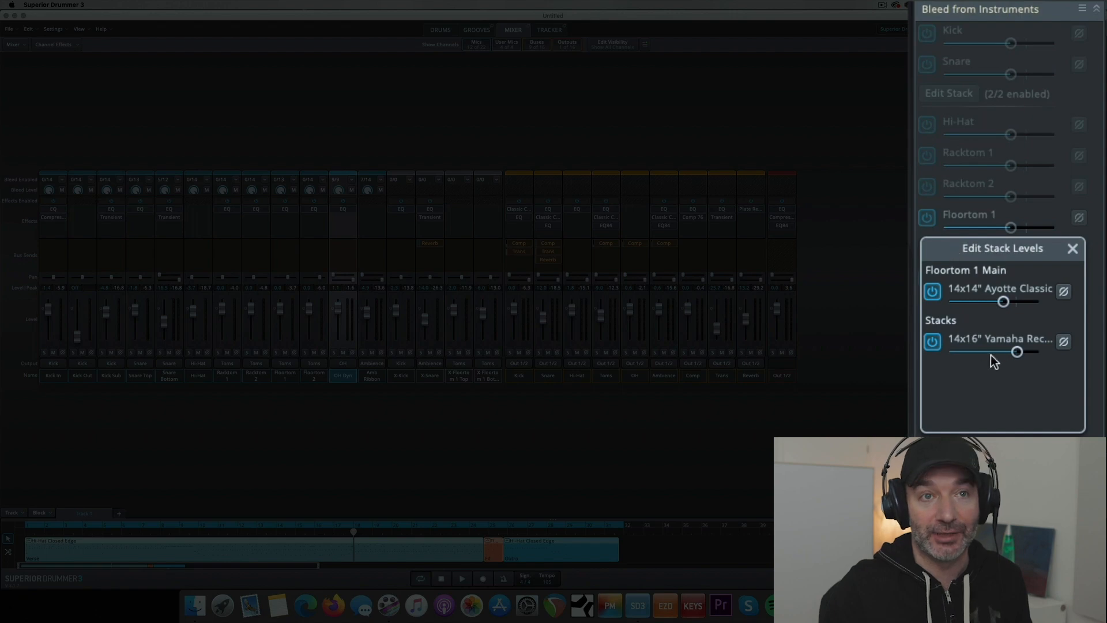
left_click_drag(1015, 348, 1013, 348)
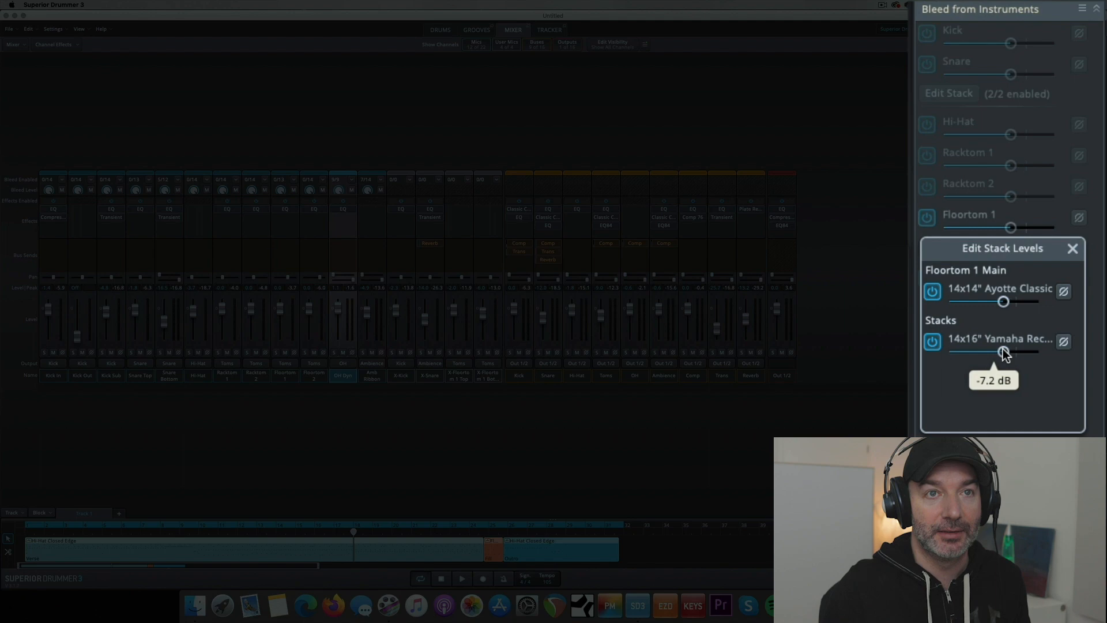
left_click(1073, 249)
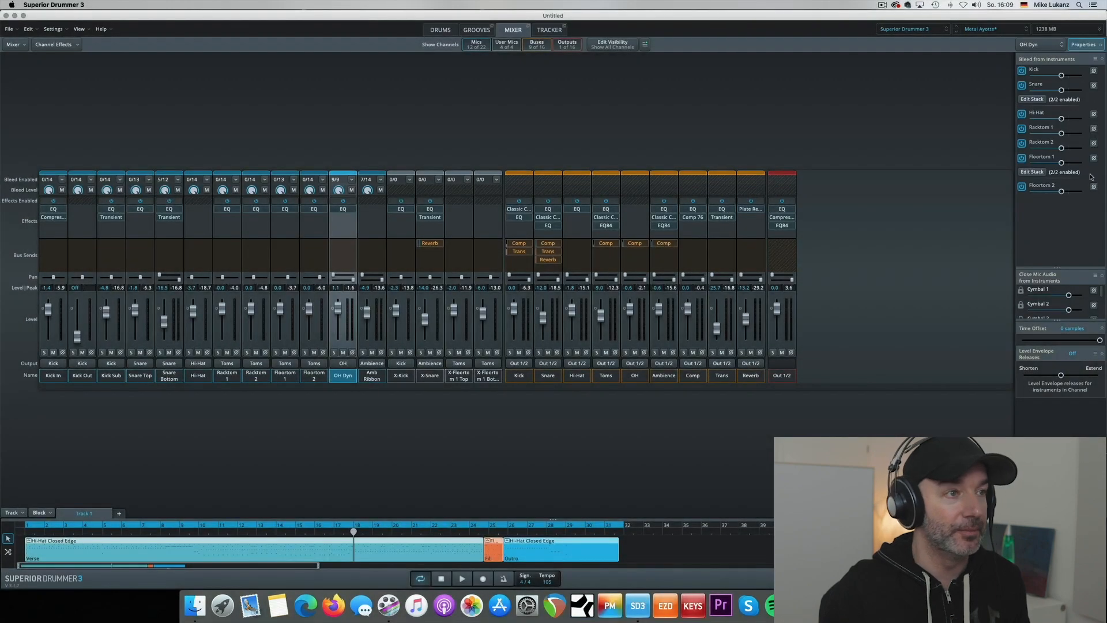
left_click(370, 377)
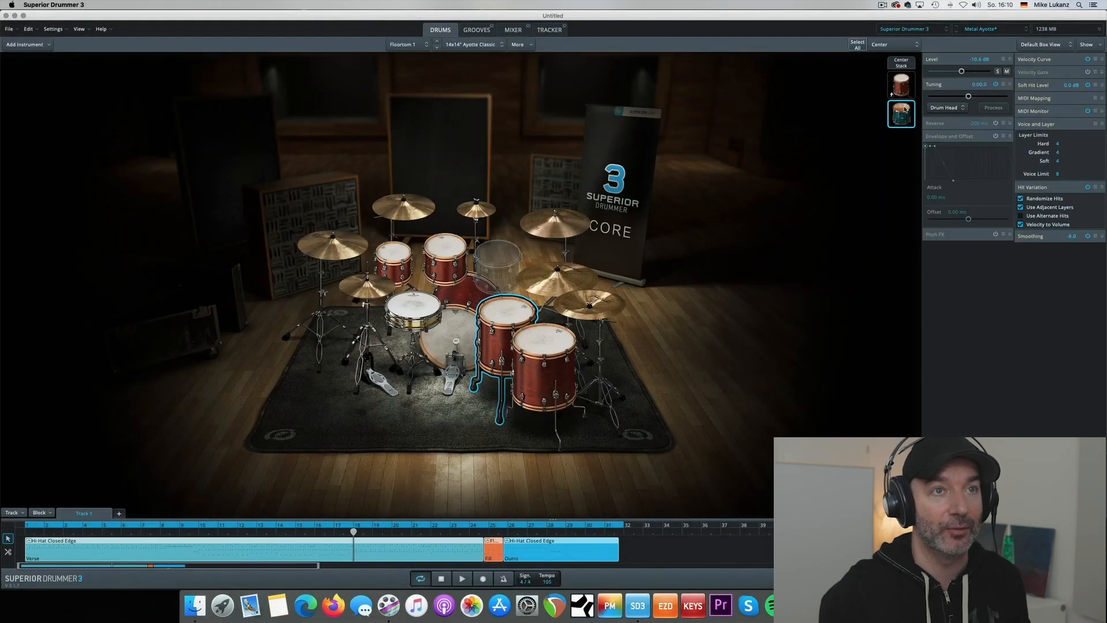
Route the stacked Yamaha tom's Amb Near and Amb Mid microphones to newly created mixer channels.
right_click(905, 108)
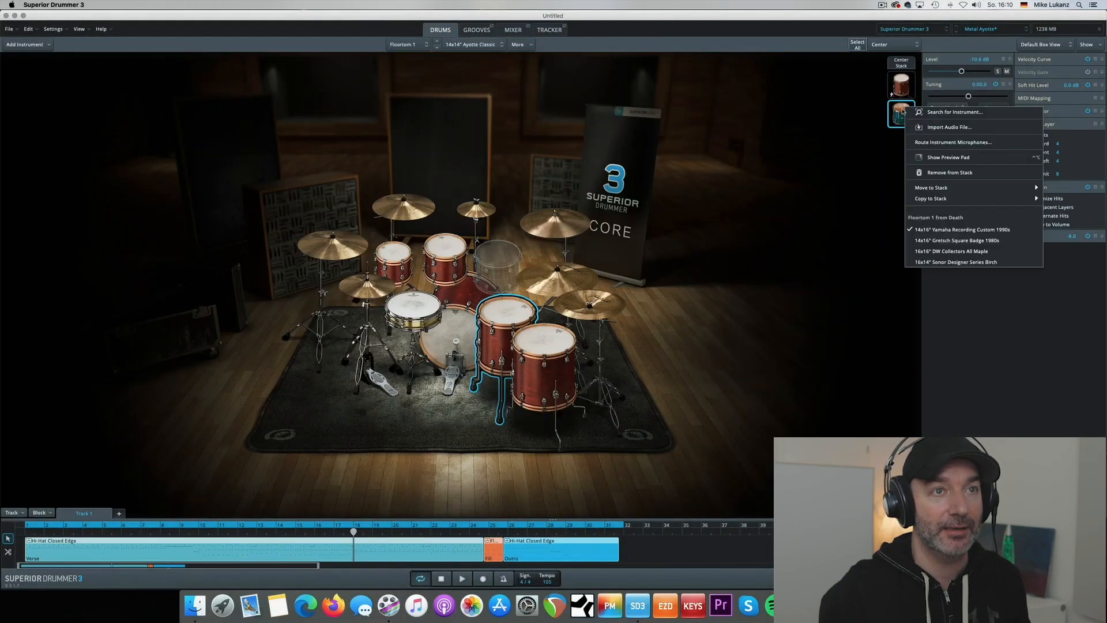
left_click(927, 144)
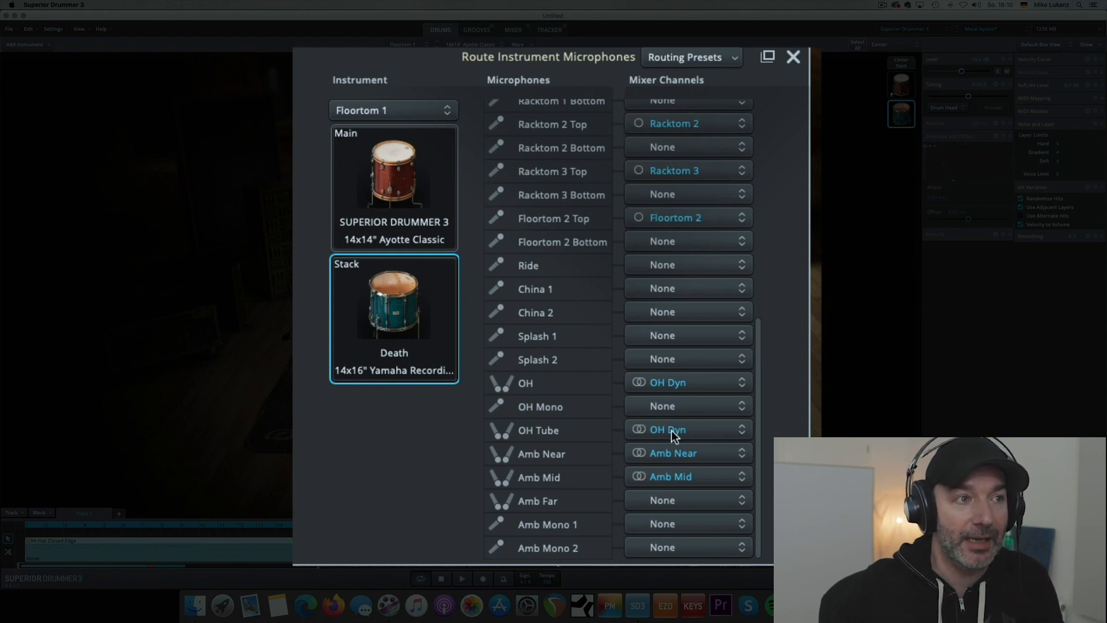
left_click(669, 452)
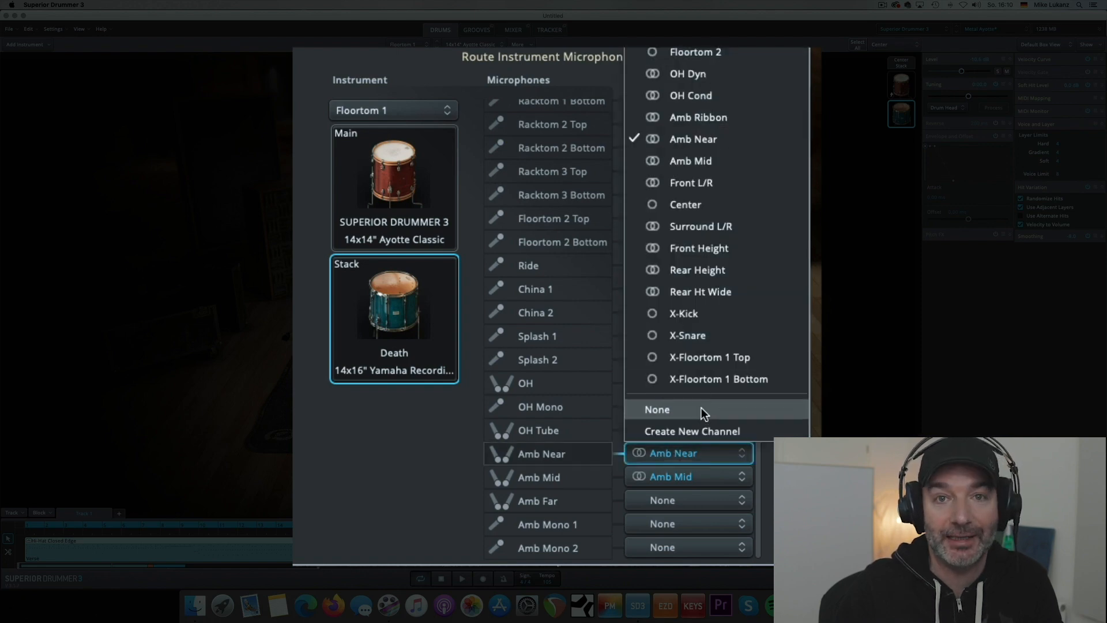
left_click(694, 428)
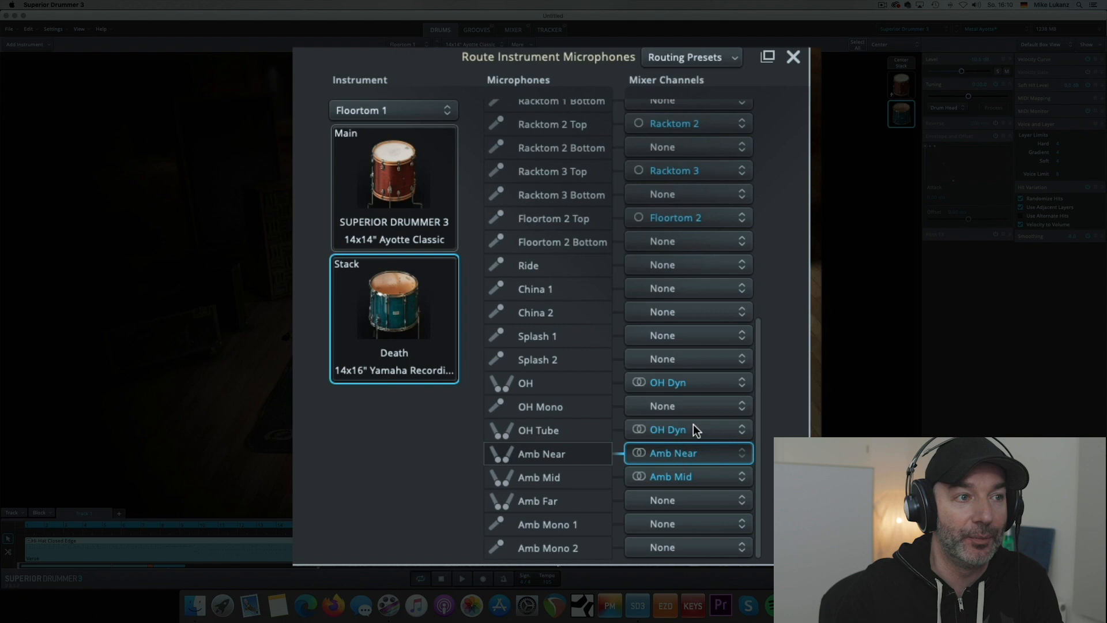
left_click(690, 477)
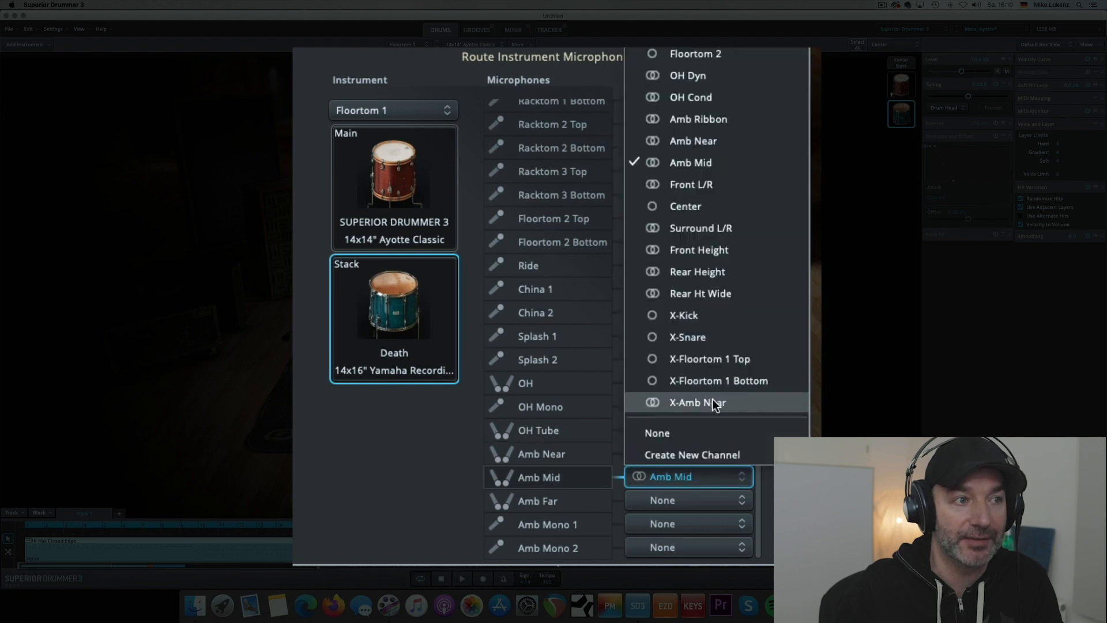
left_click(704, 454)
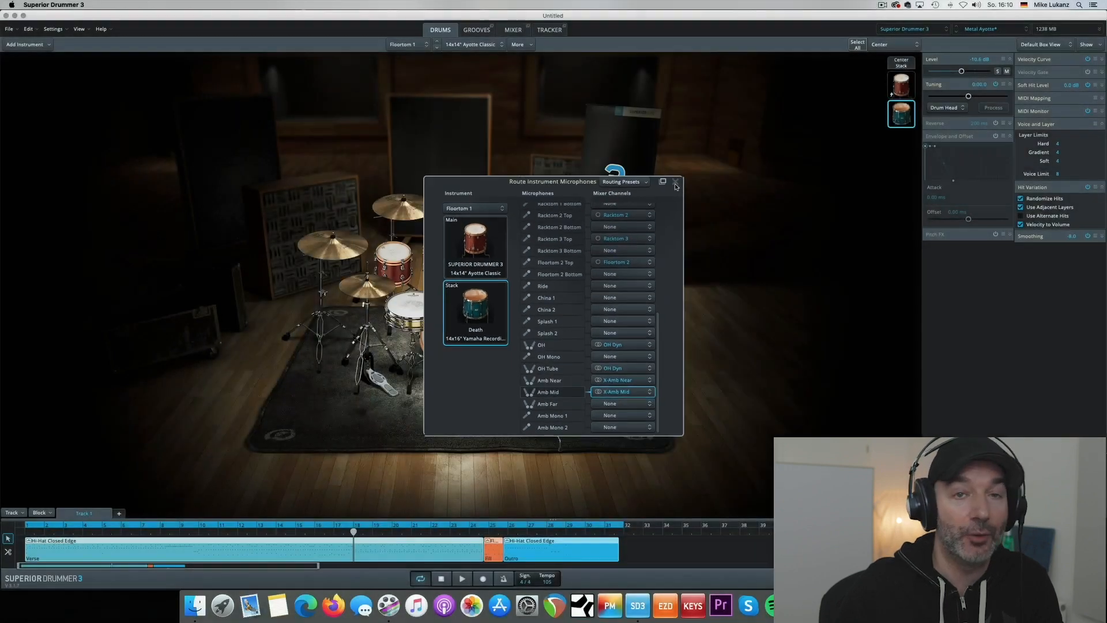
left_click(794, 57)
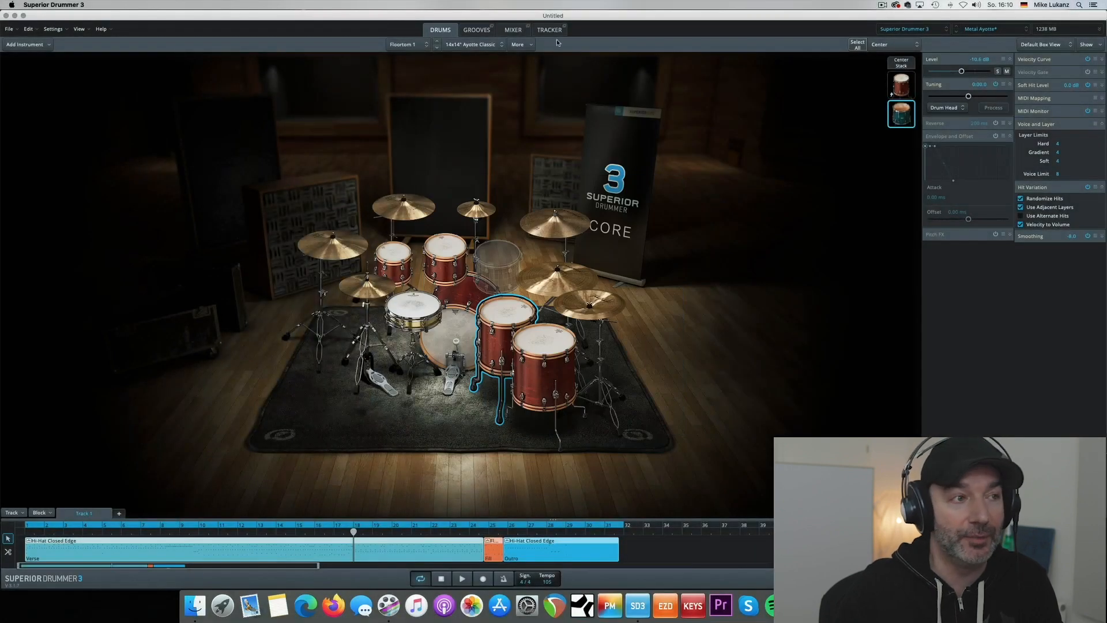
Route the outputs of the X-Amb Near and X-Amb Mid mixer channels to the Ambience bus.
left_click(513, 30)
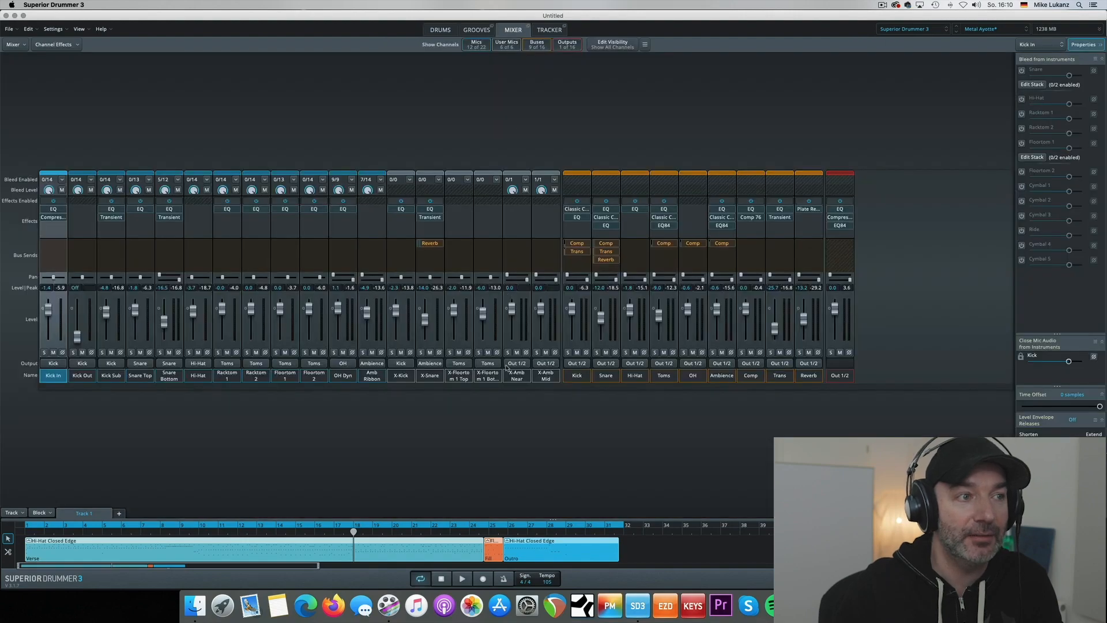
left_click_drag(510, 376, 539, 376)
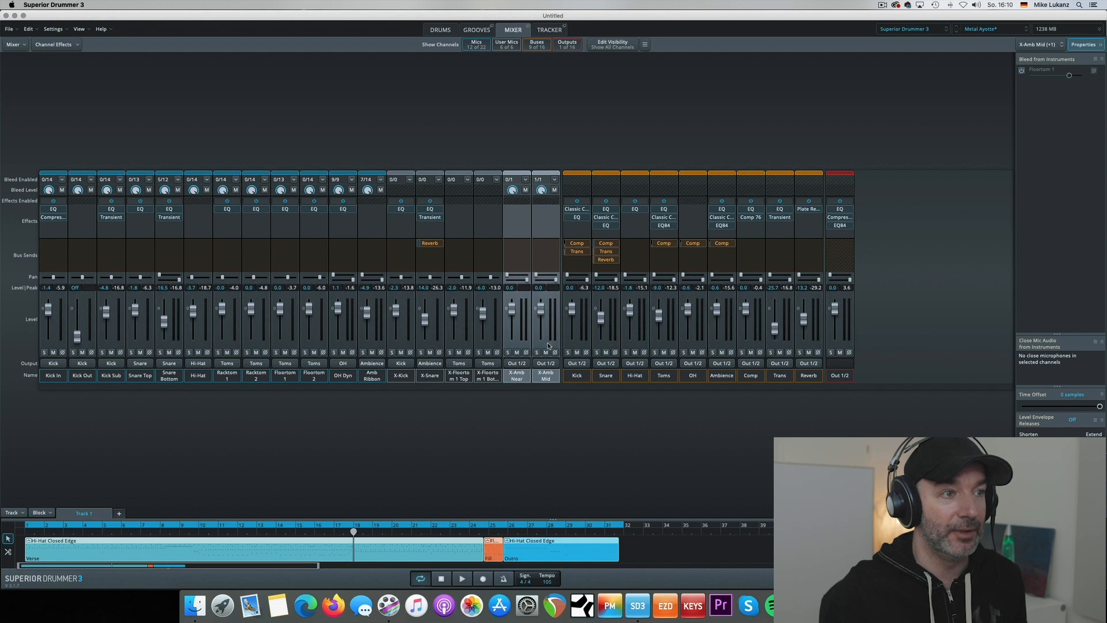
left_click_drag(462, 376, 545, 381)
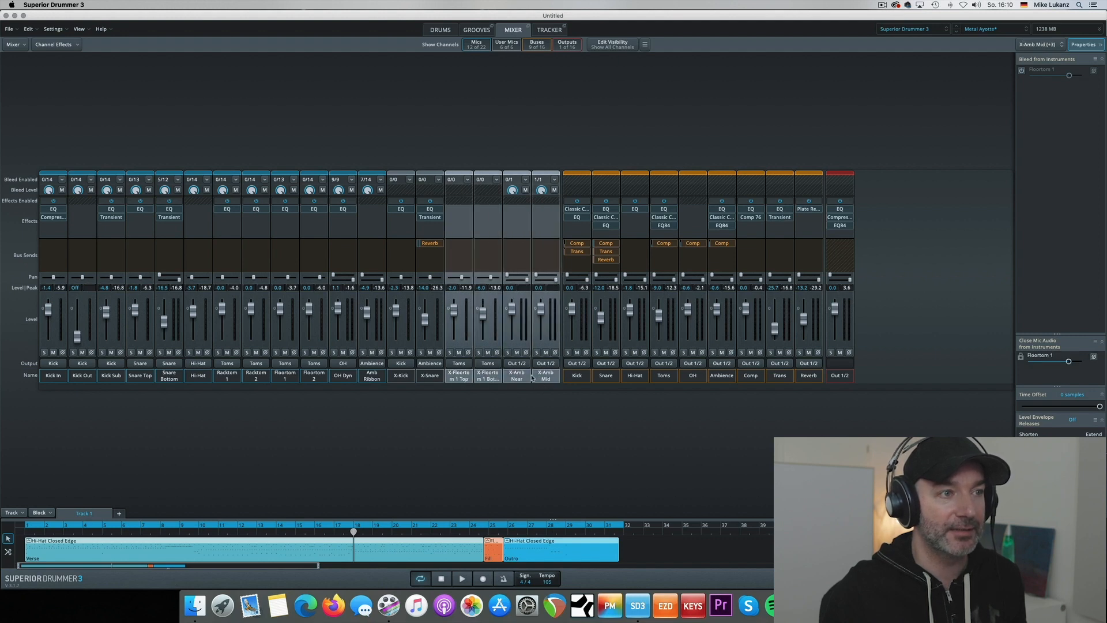
left_click(542, 376)
left_click(517, 376, "shift")
left_click(545, 363)
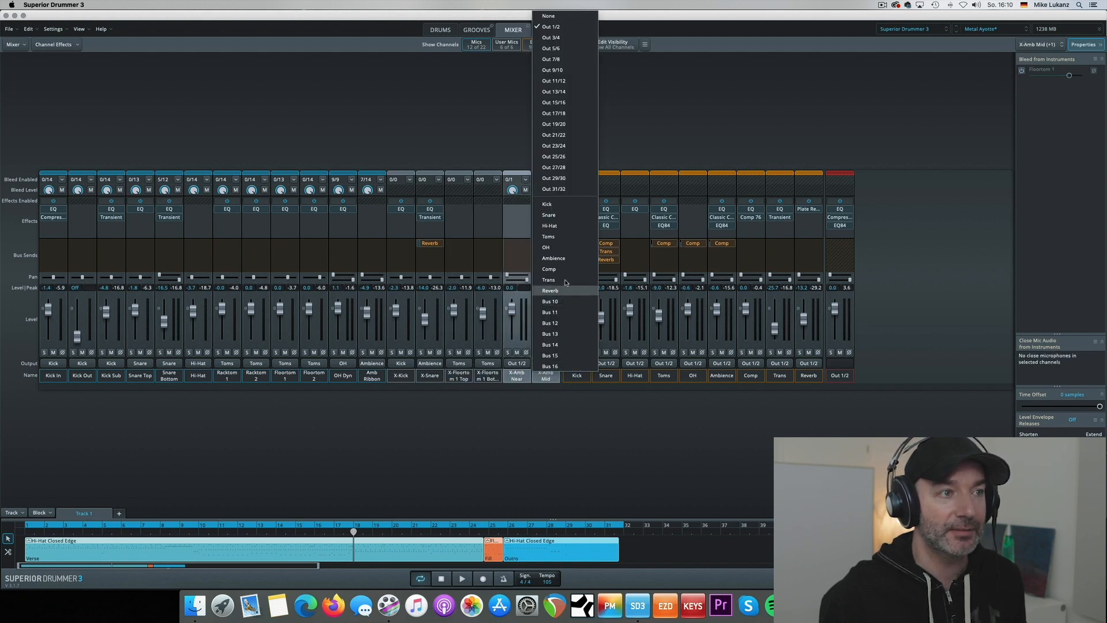
left_click(561, 259)
Lower X-Amb Near and X-Amb Mid together to -6.5 dB and play the groove to hear them.
left_click_drag(542, 315, 542, 317)
key("space")
key("space")
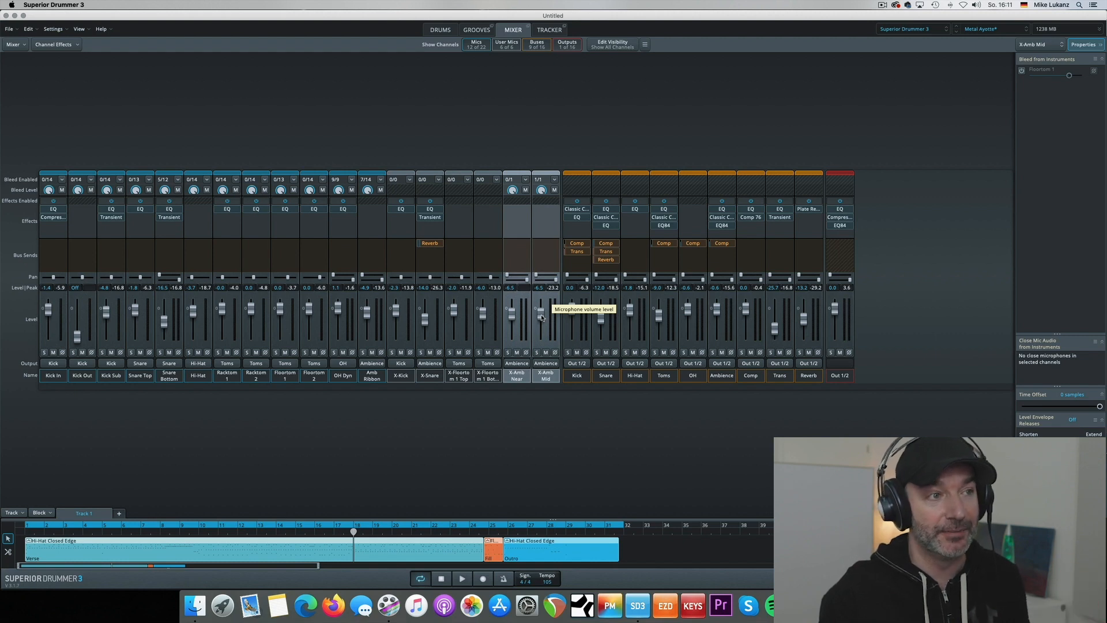
Route the outputs of X-Amb Near and X-Amb Mid to Bus 10 and rename that bus Amb Stack.
left_click(517, 376)
left_click(544, 378, "shift")
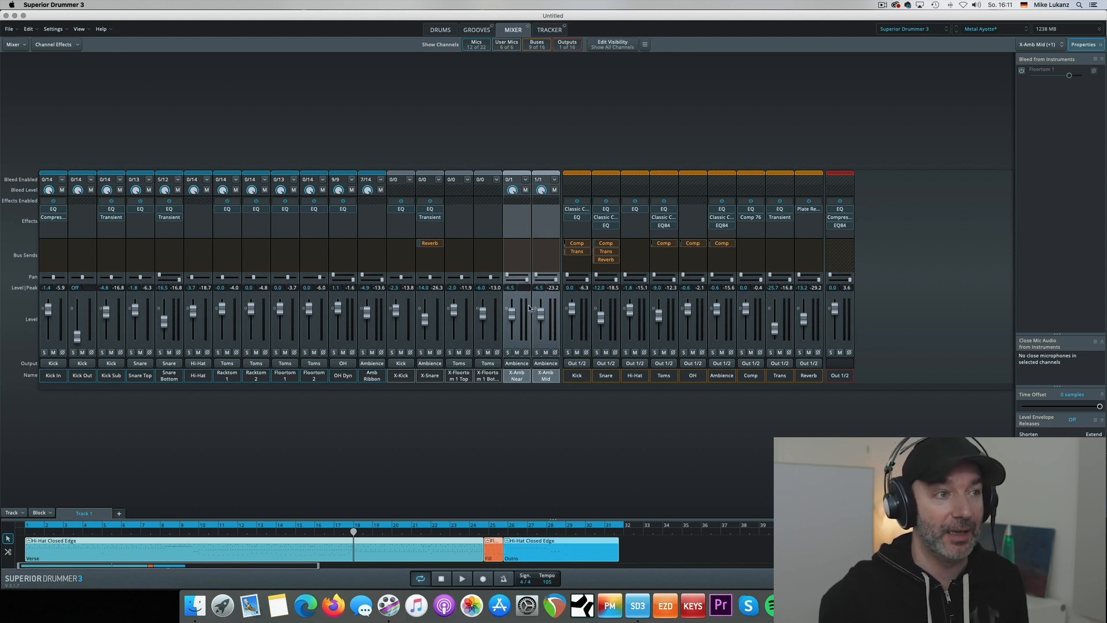
left_click(546, 363)
left_click(557, 302)
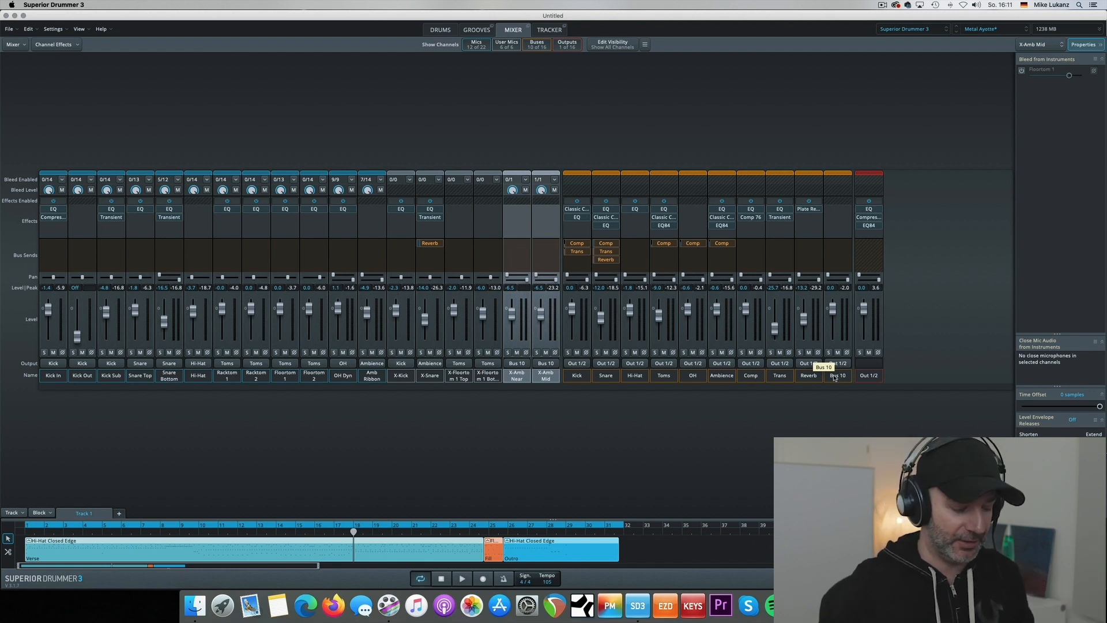
double_click(834, 377)
type("Amb Stack")
key("Return")
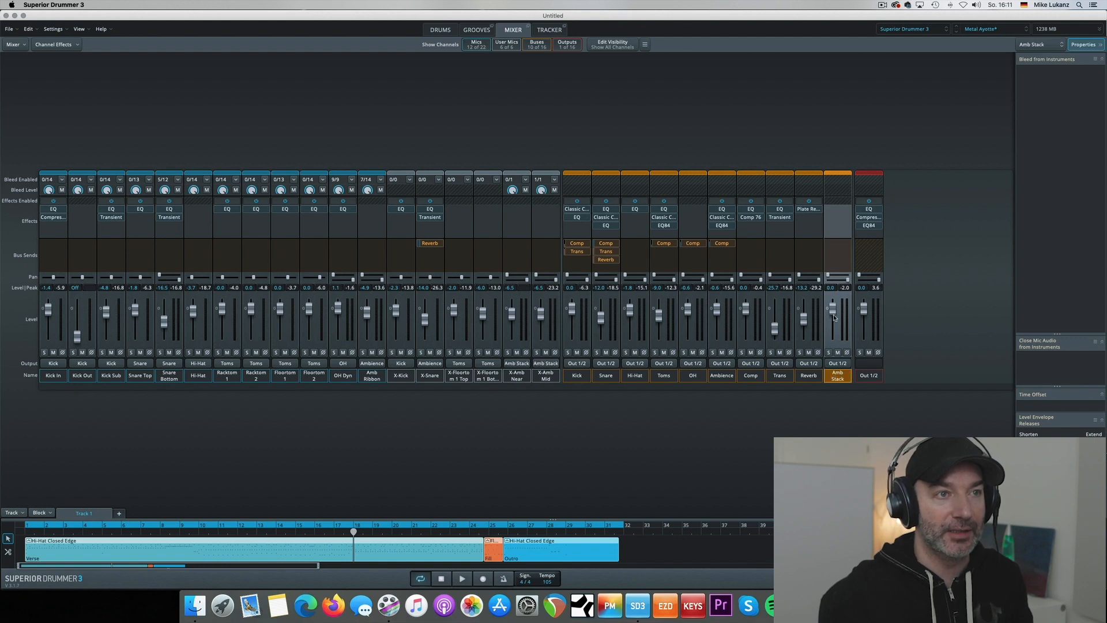
Copy the Ambience bus's EQ and Classic Compressor to Amb Stack, and set the copied compressor's threshold to -24.3 dB during playback.
left_click_drag(722, 209, 839, 214)
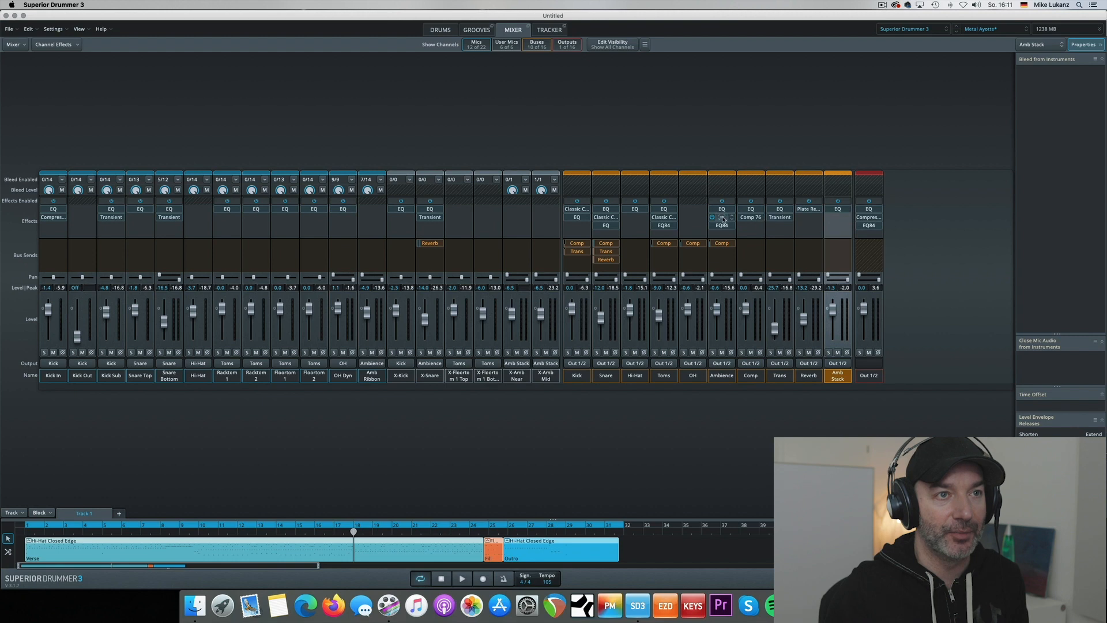
left_click(839, 218)
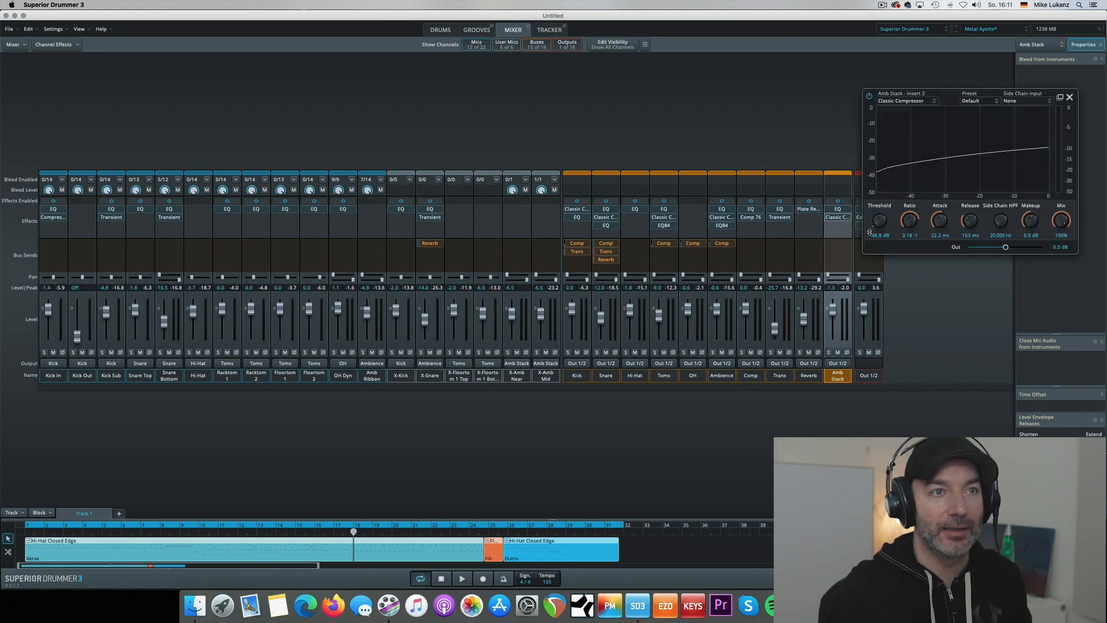
key("space")
left_click_drag(881, 218, 880, 220)
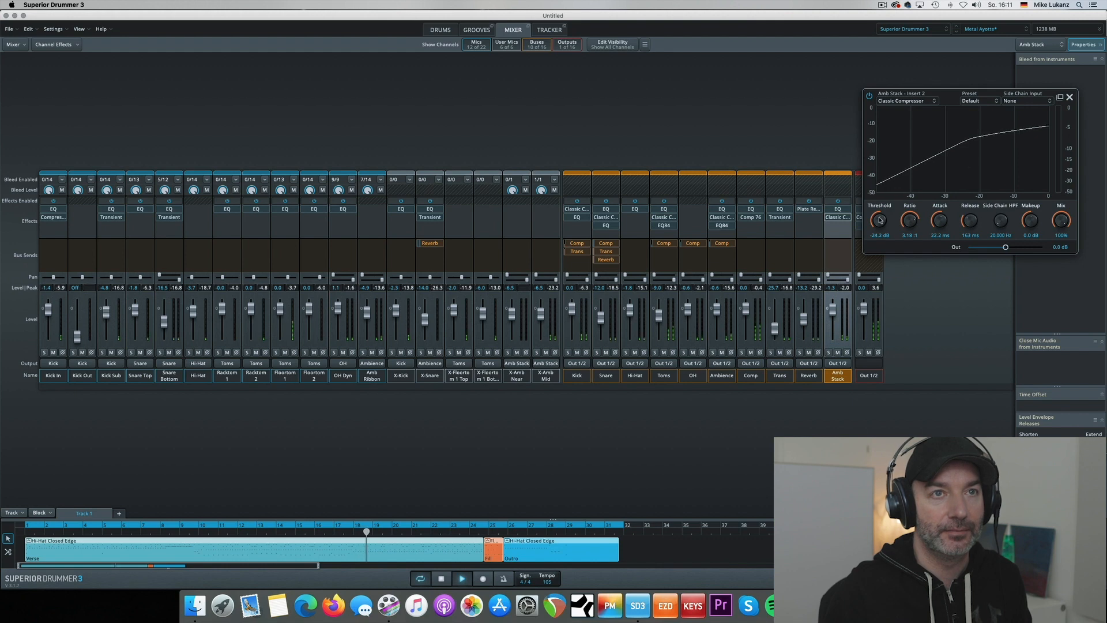
left_click(1070, 97)
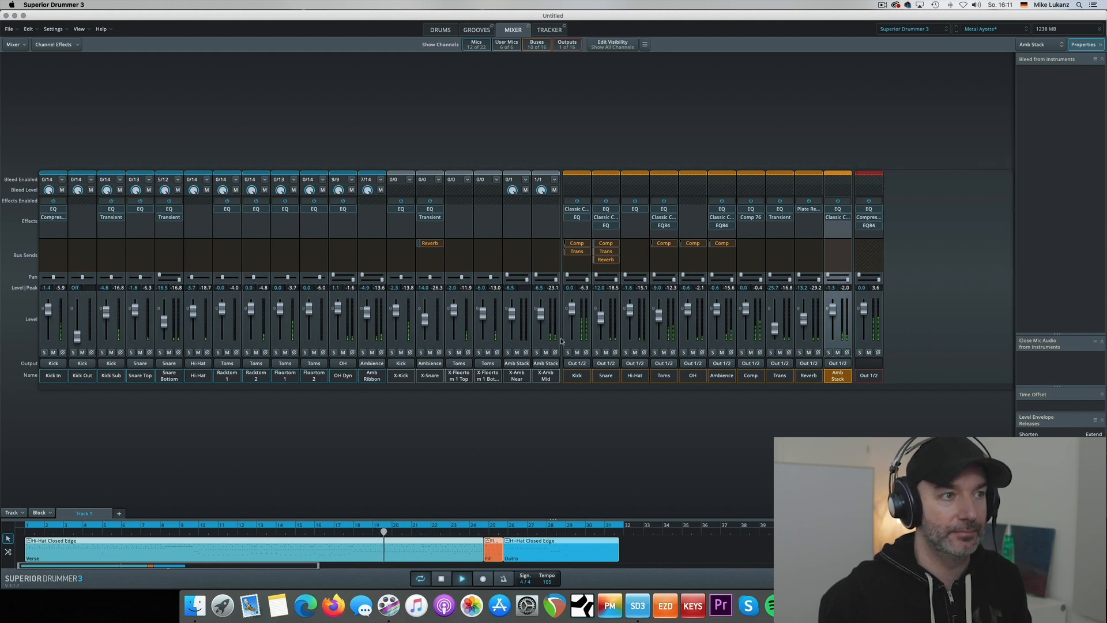
Lower X-Floortom 1 Top to -3.3 dB, Bottom to -7.3 dB and both X-Amb channels to -7.9 dB together, and set Amb Stack to -0.3 dB.
left_click_drag(461, 376, 533, 368)
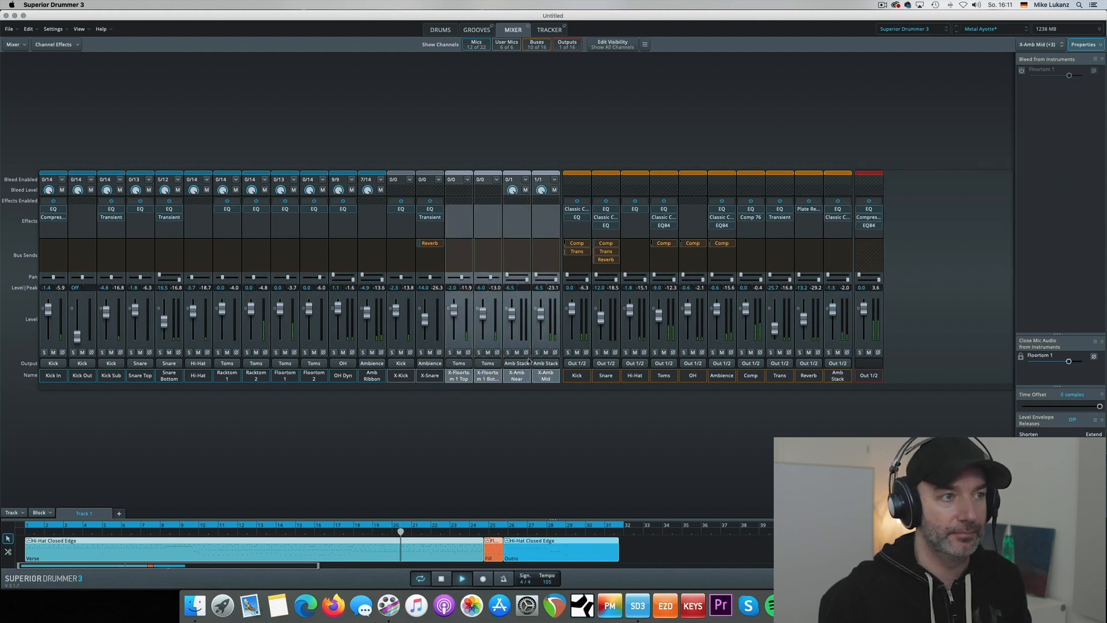
left_click_drag(512, 312, 515, 326)
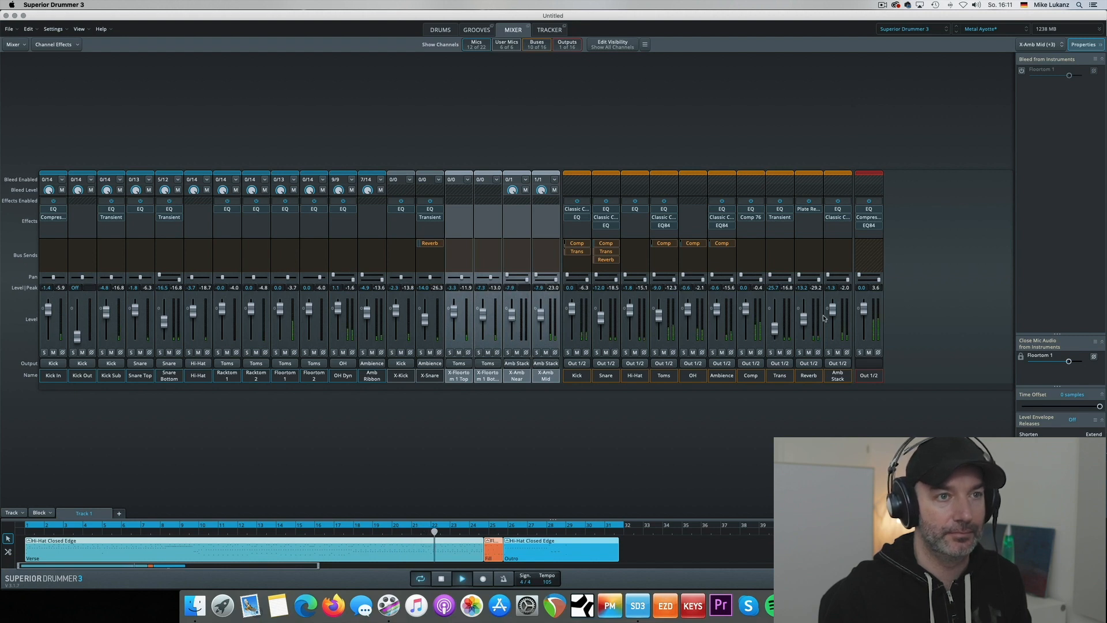
left_click_drag(832, 317, 831, 313)
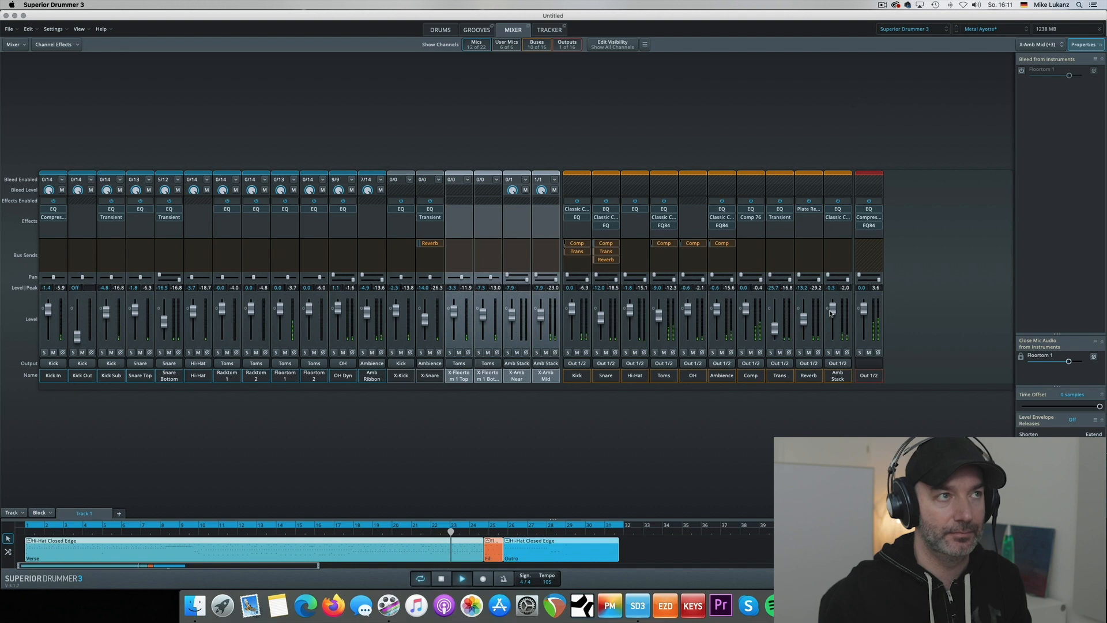
Compare the groove with the stacked Yamaha floor tom muted and unmuted.
left_click(440, 29)
key("space")
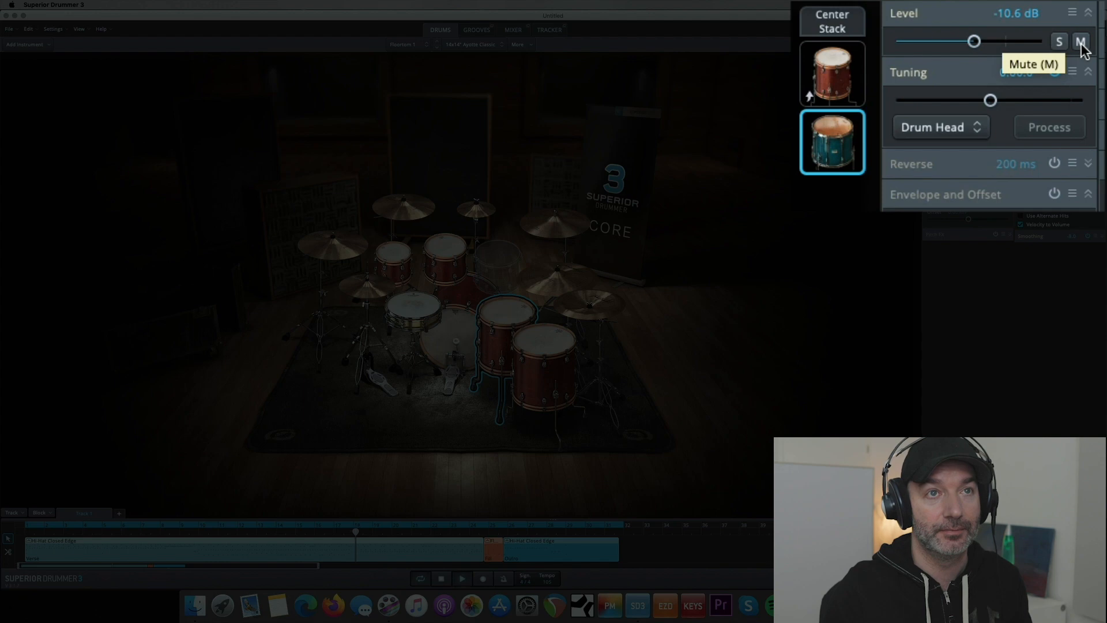
left_click(1081, 42)
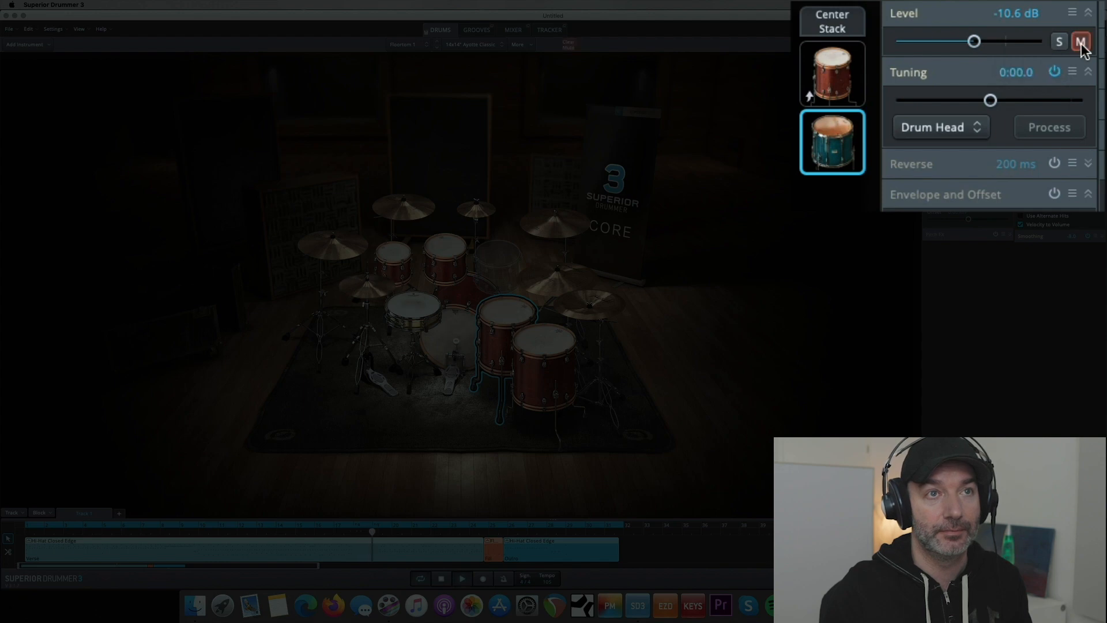
left_click(1081, 43)
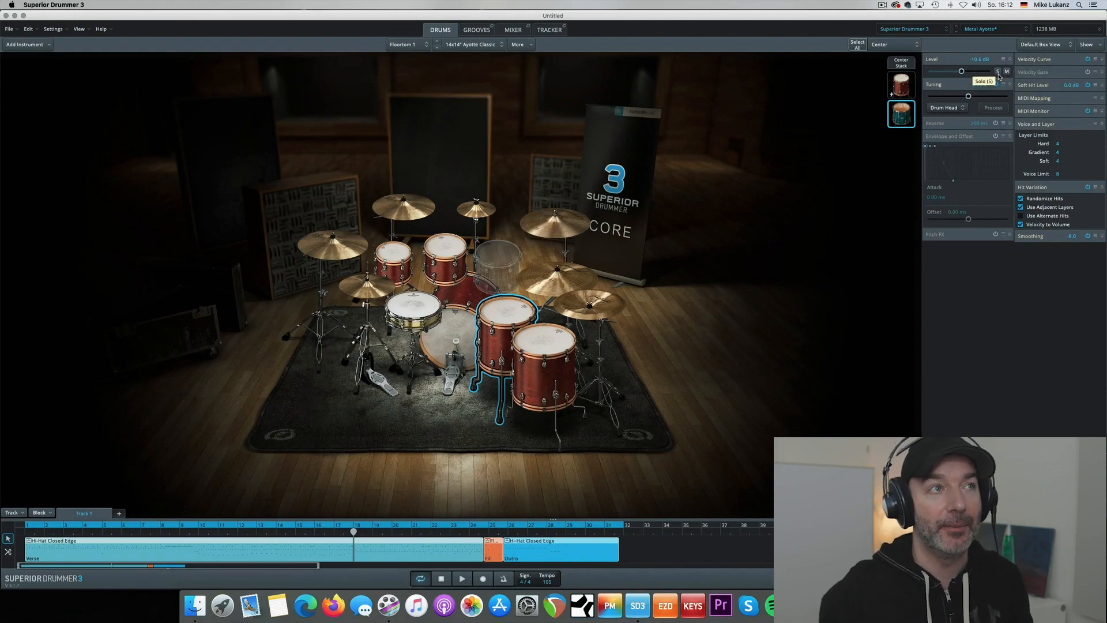
left_click(507, 32)
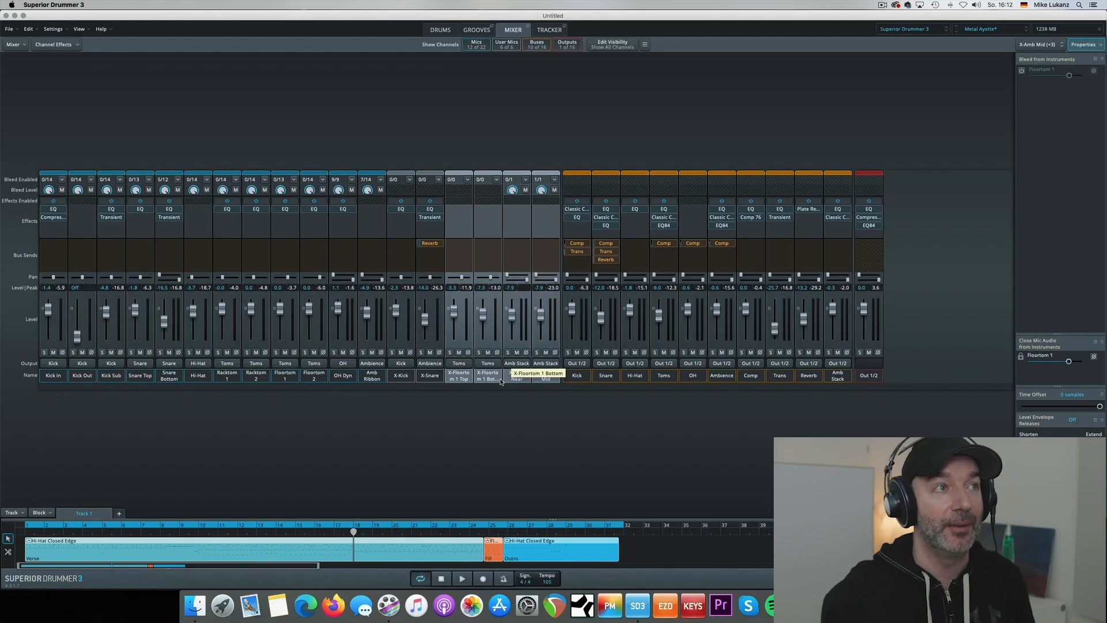
left_click(440, 29)
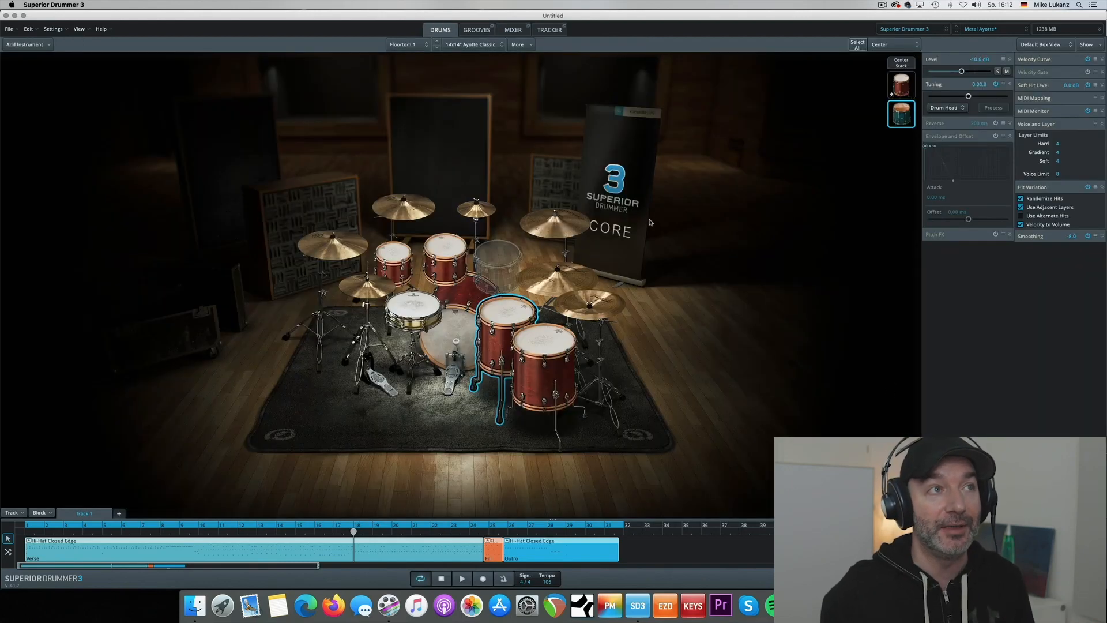
left_click(512, 29)
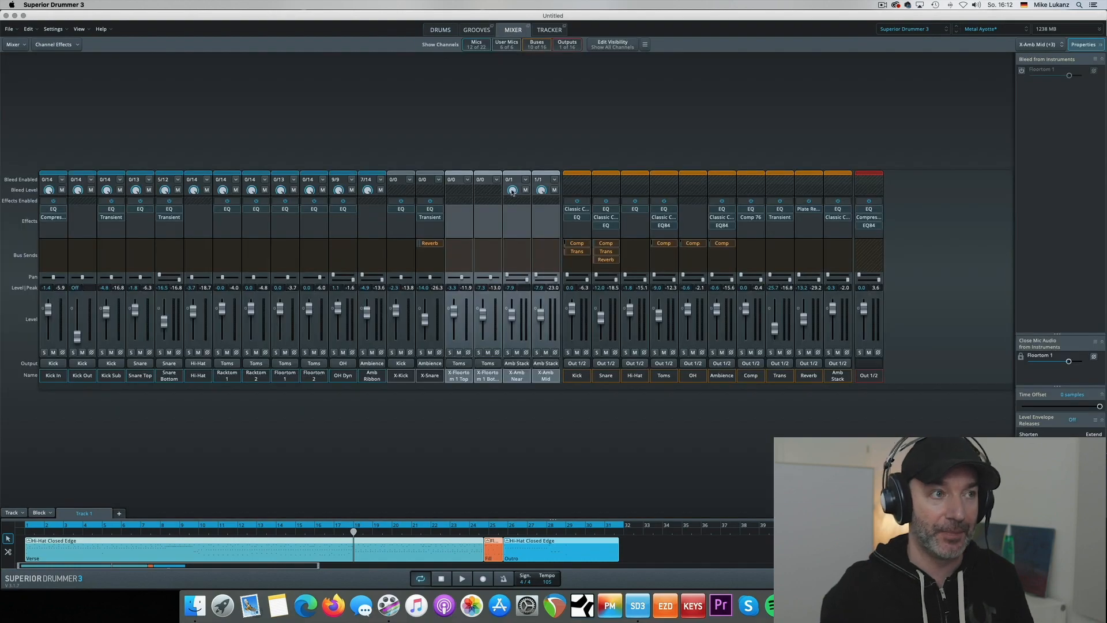